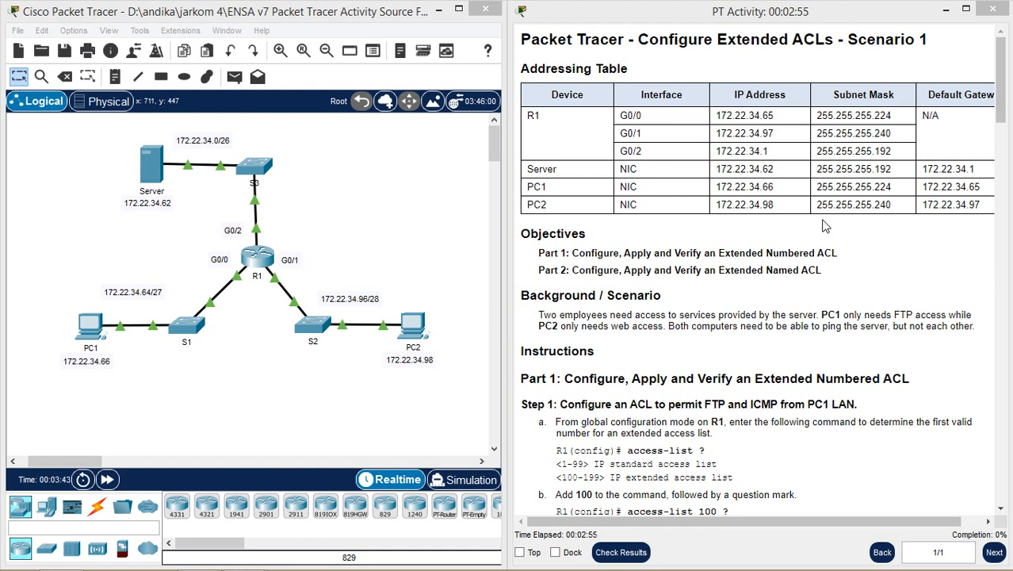
# - Review the activity title and the Part 1 and Part 2 objectives on Extended and Named ACLs
pyautogui.moveTo(845, 40); pyautogui.dragTo(927, 39)
pyautogui.click(925, 41)
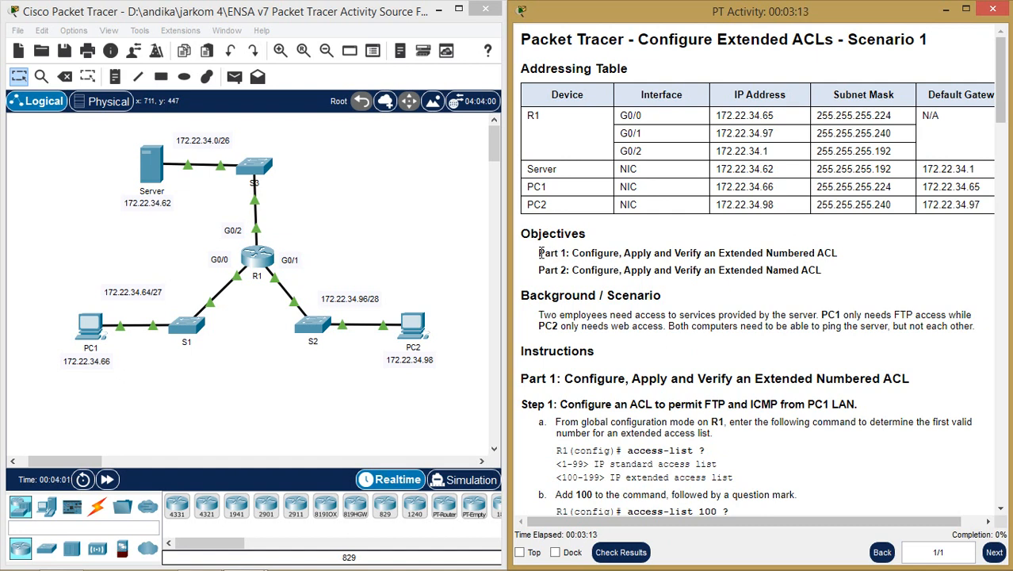
pyautogui.moveTo(539, 253); pyautogui.dragTo(648, 252)
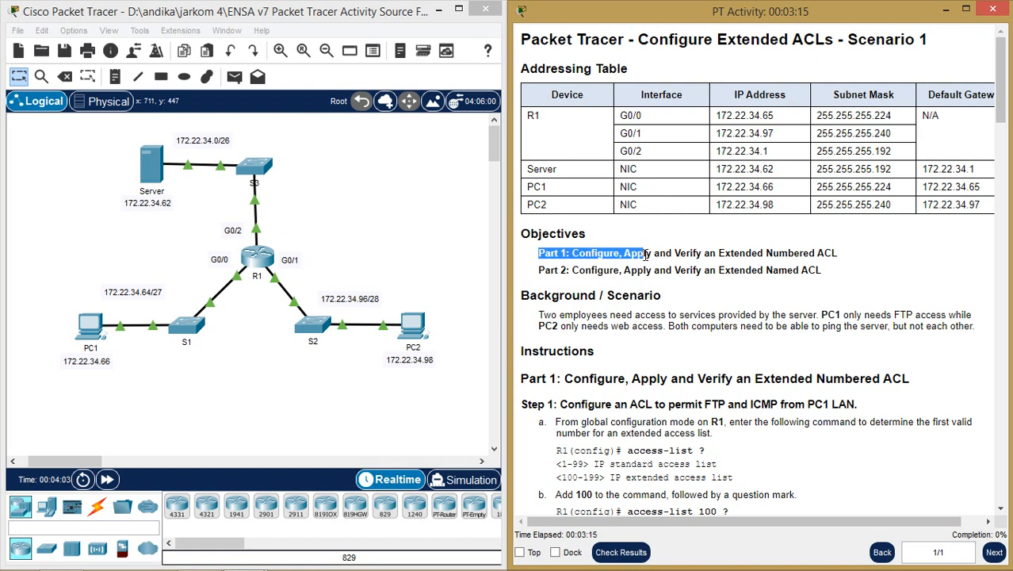
pyautogui.click(649, 253)
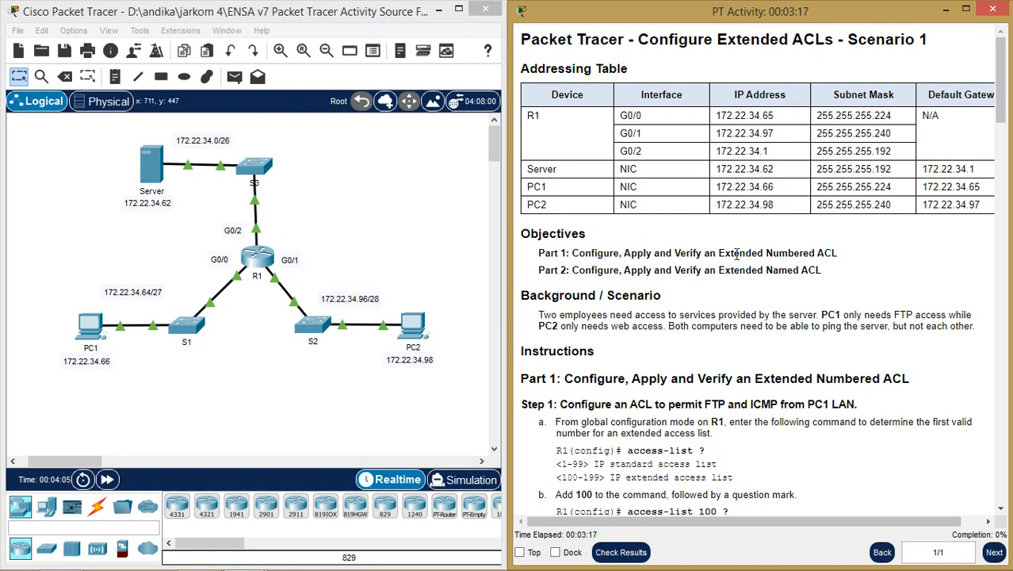
pyautogui.moveTo(718, 253); pyautogui.dragTo(772, 253)
pyautogui.click(791, 252)
pyautogui.doubleClick(734, 271)
pyautogui.doubleClick(776, 271)
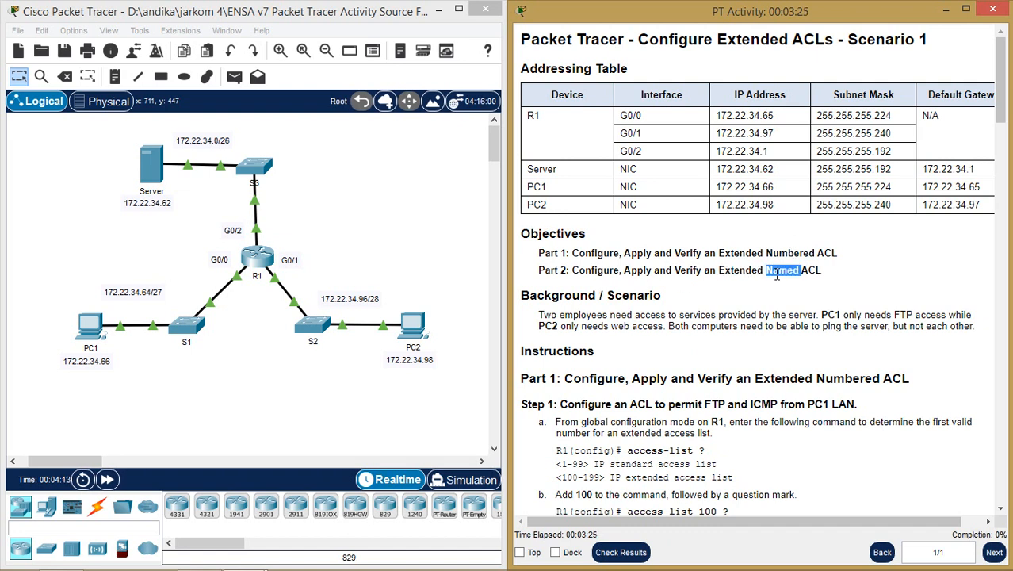
pyautogui.doubleClick(599, 270)
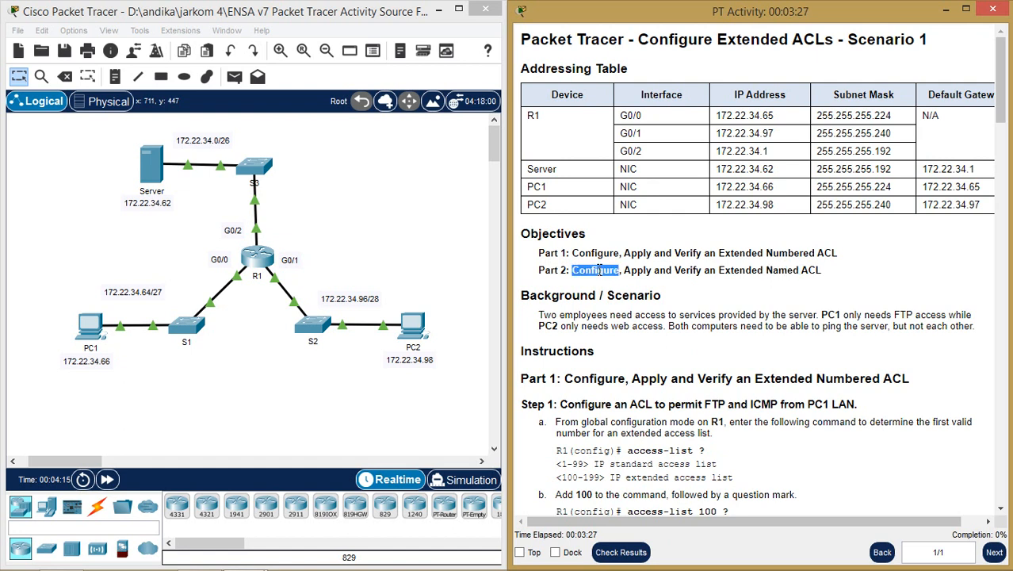
pyautogui.click(643, 271)
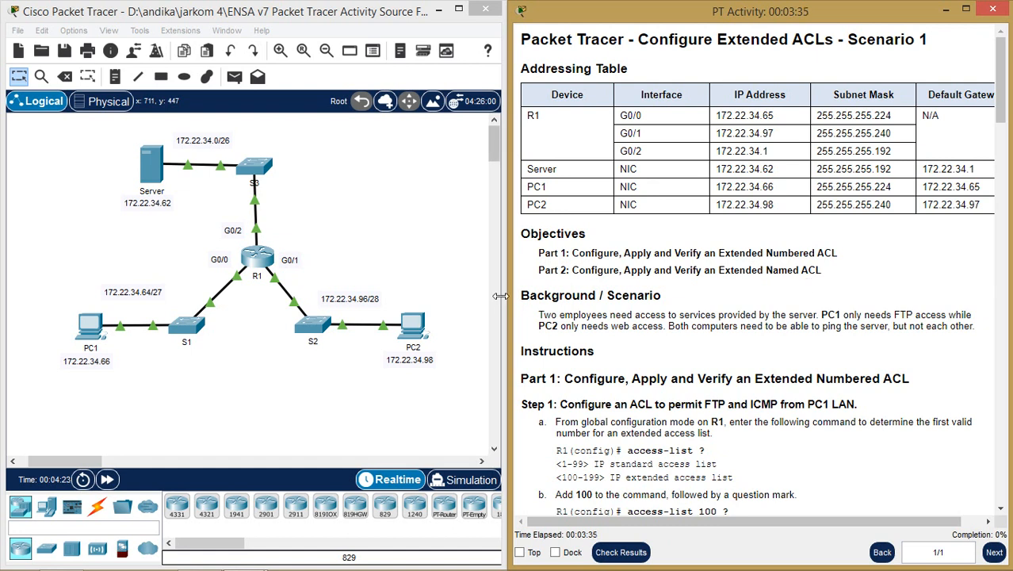
# - Read the scenario: PC1 needs only FTP to the Server, PC2 only web access
pyautogui.scroll(-2, 598, 251)
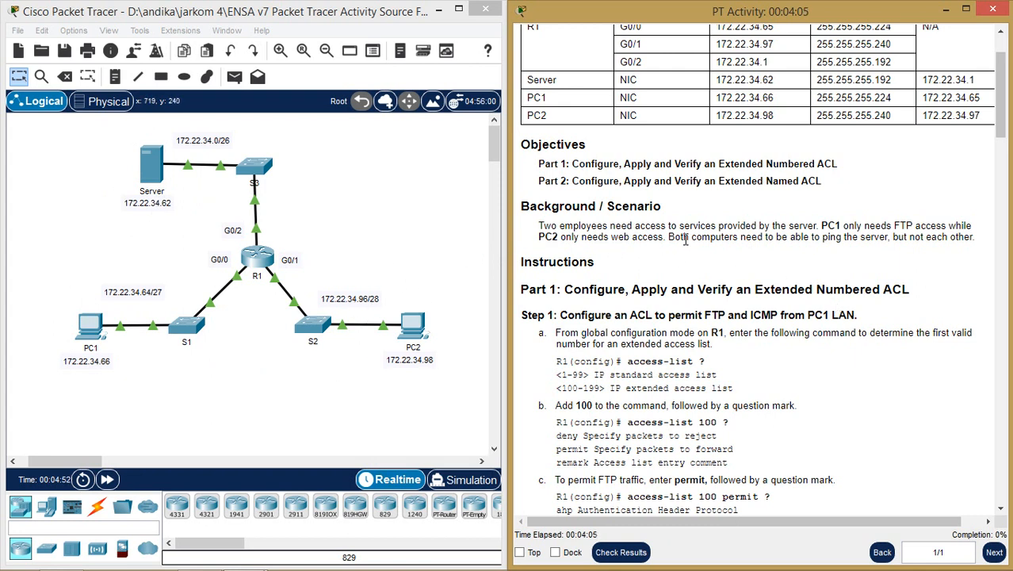
pyautogui.moveTo(662, 241); pyautogui.dragTo(612, 242)
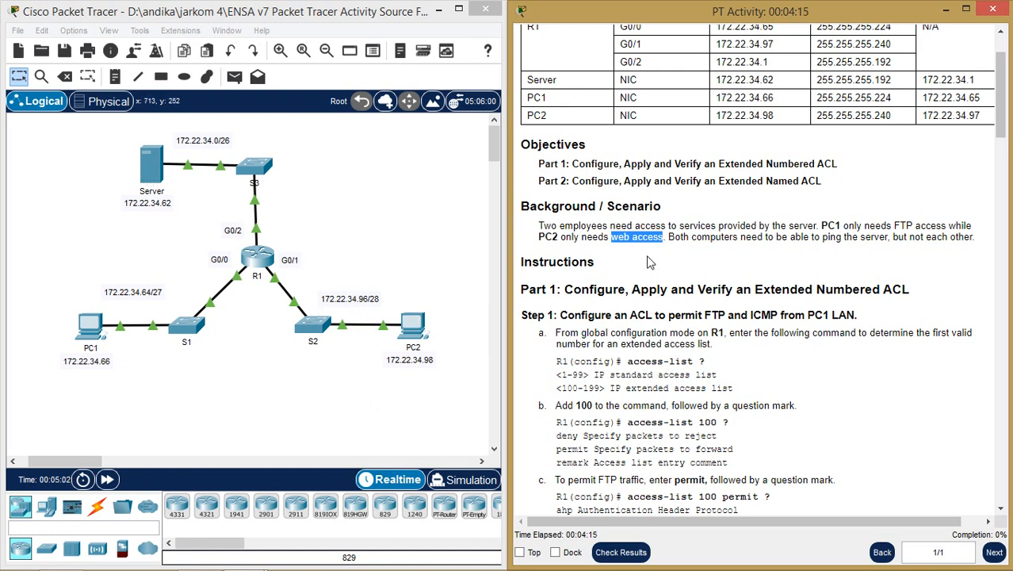
pyautogui.click(188, 205)
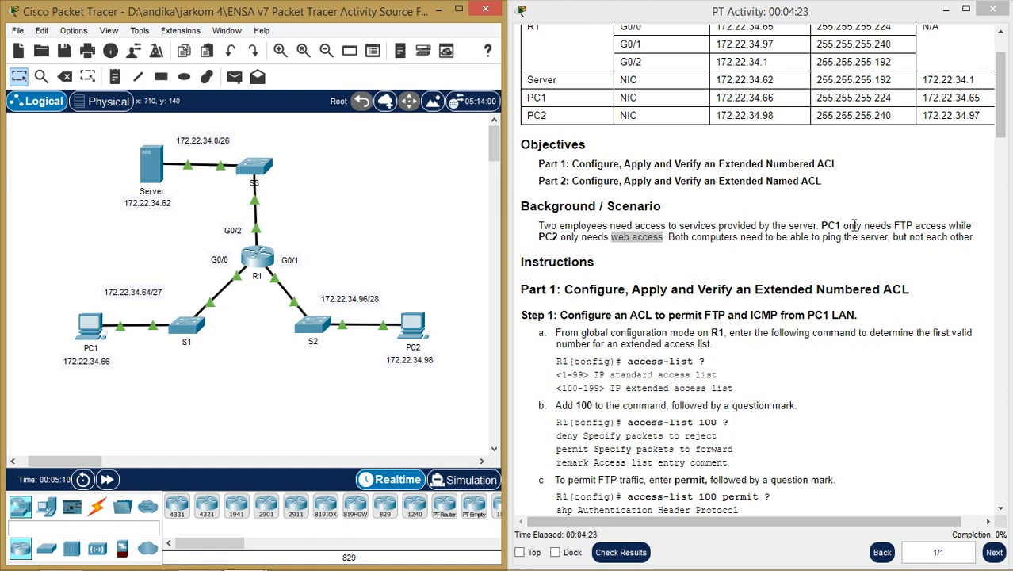
pyautogui.moveTo(820, 225); pyautogui.dragTo(915, 225)
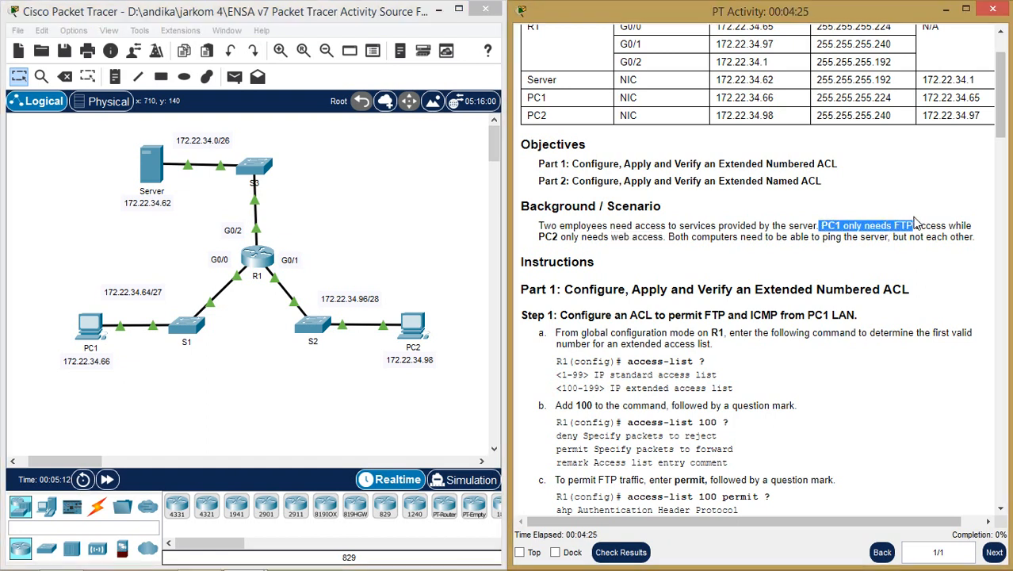
pyautogui.click(540, 243)
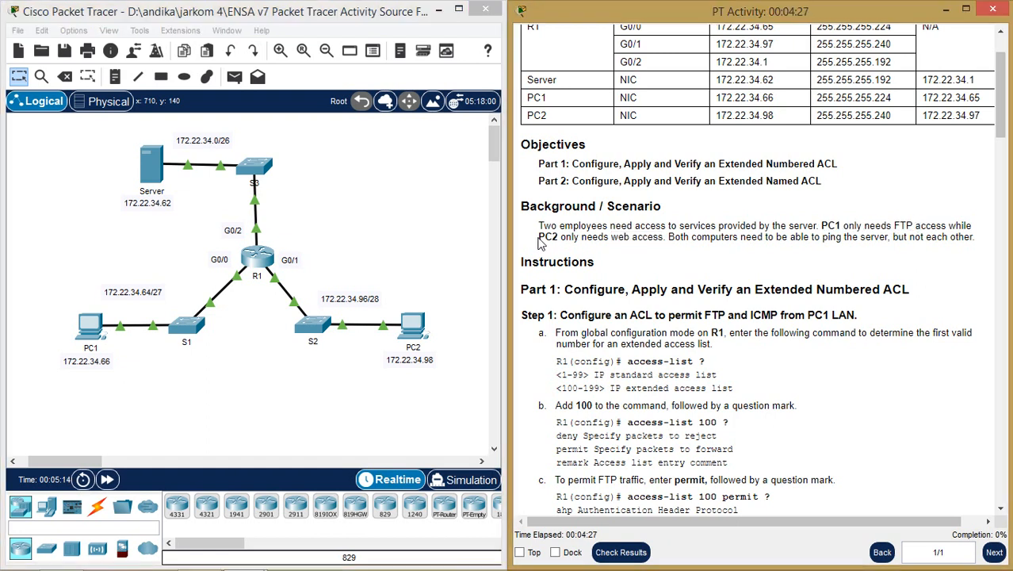
pyautogui.moveTo(540, 240); pyautogui.dragTo(555, 236)
pyautogui.moveTo(666, 236); pyautogui.dragTo(612, 238)
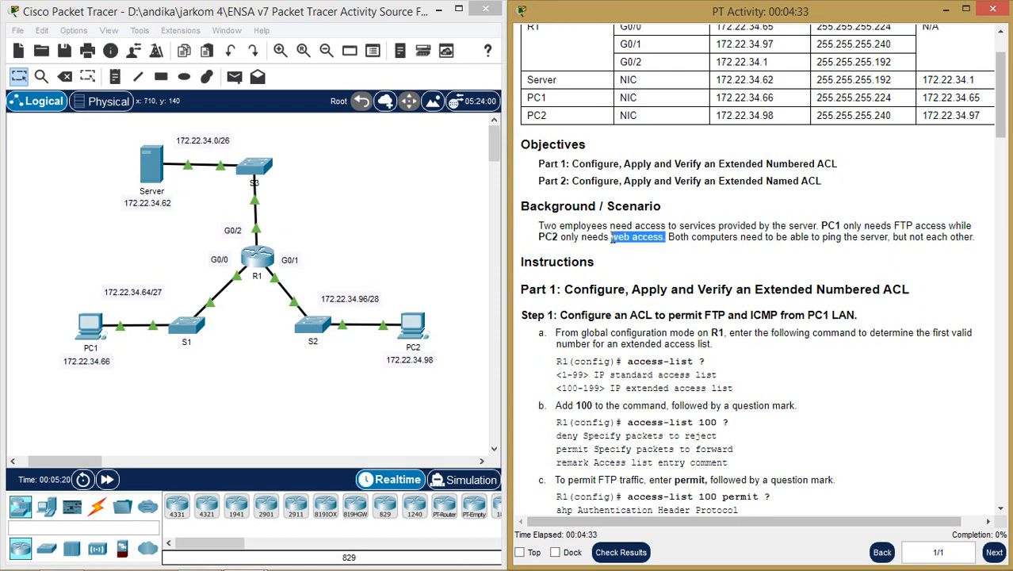
pyautogui.scroll(-1, 650, 279)
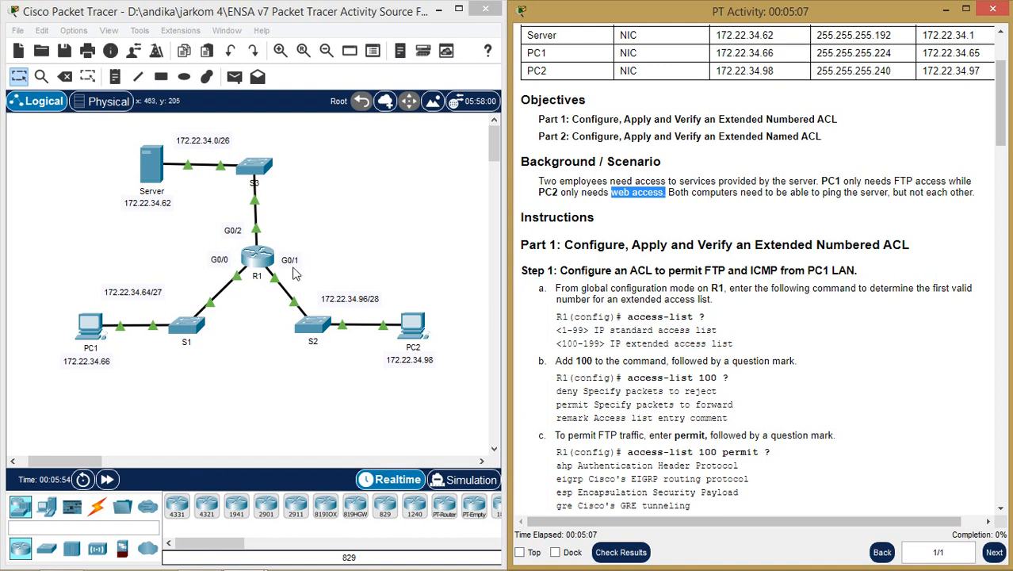
# - Note the Extended Numbered ACL heading, then open R1's window and move it to the left edge
pyautogui.click(848, 307)
pyautogui.scroll(-2, 704, 264)
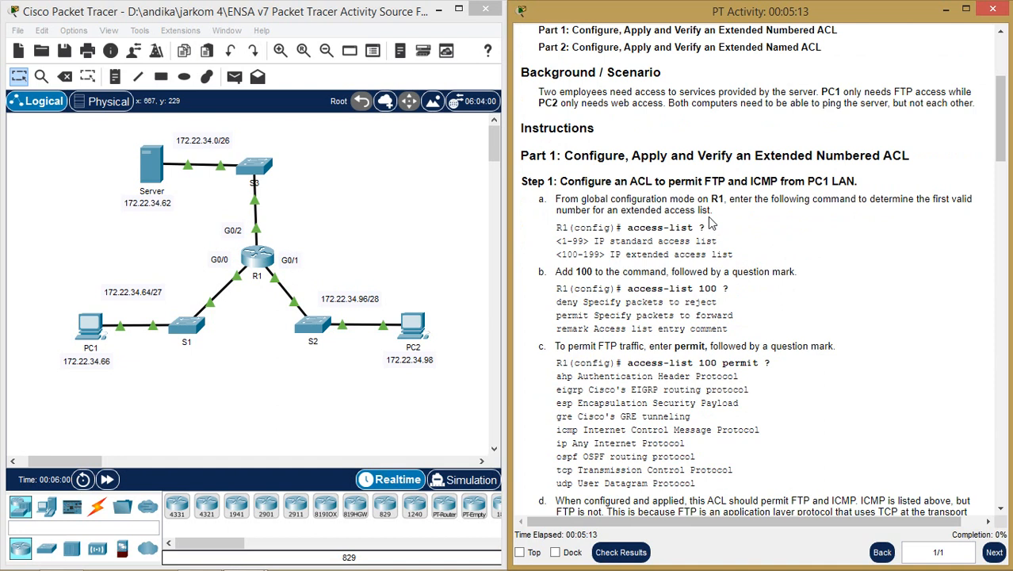
pyautogui.moveTo(754, 155); pyautogui.dragTo(883, 156)
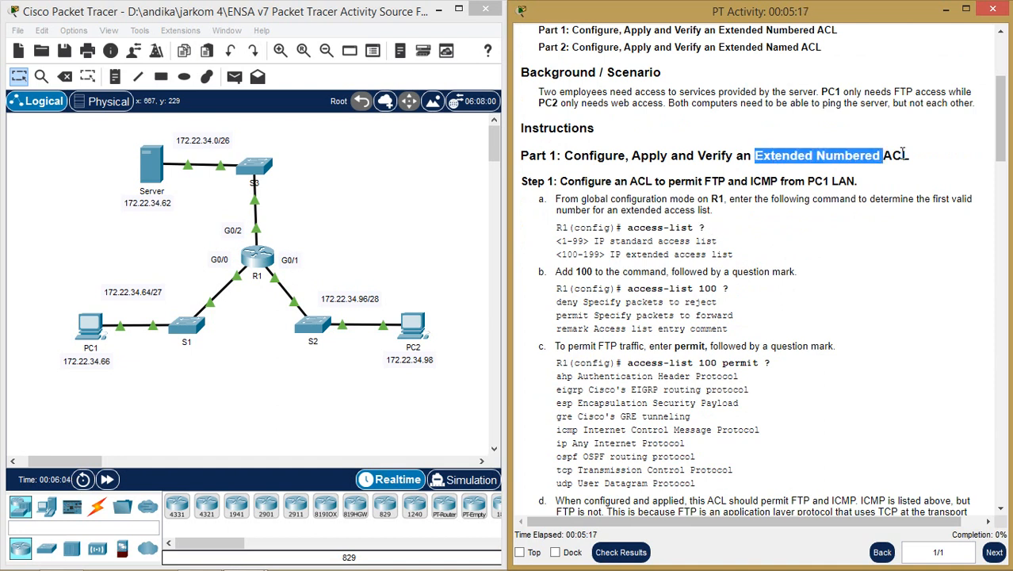
pyautogui.scroll(-1, 737, 205)
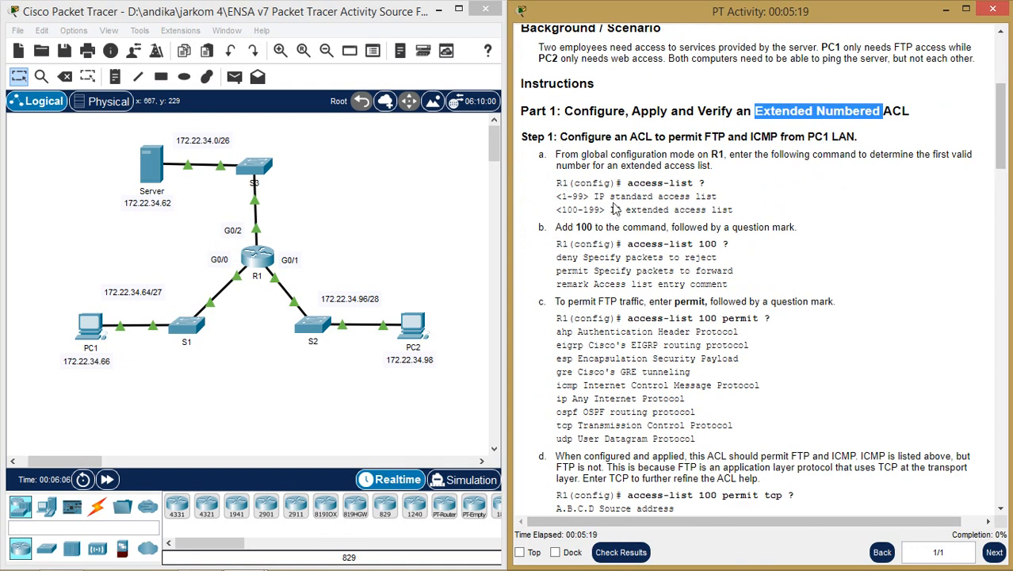
pyautogui.click(255, 254)
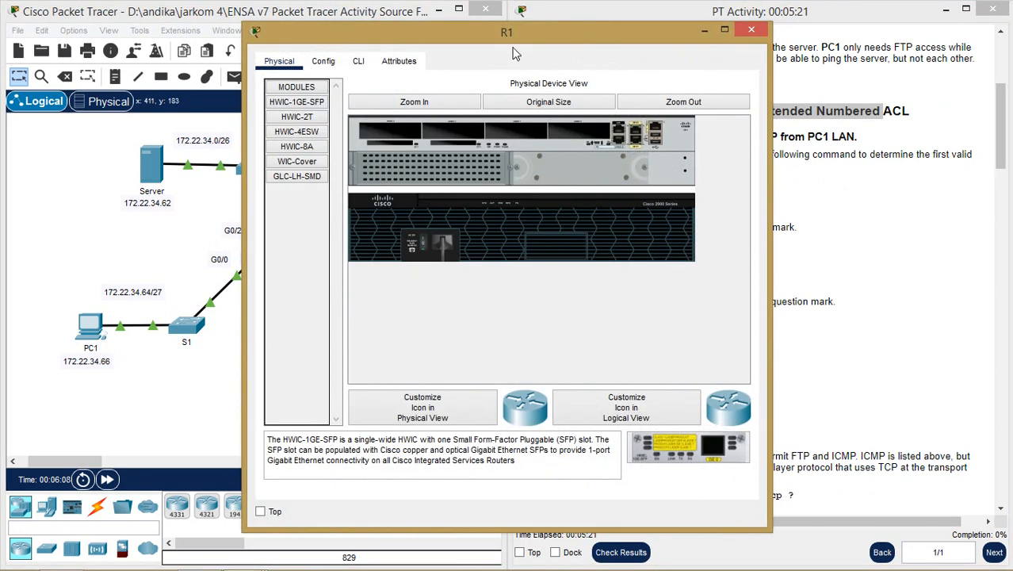
pyautogui.moveTo(555, 36); pyautogui.dragTo(1, 32)
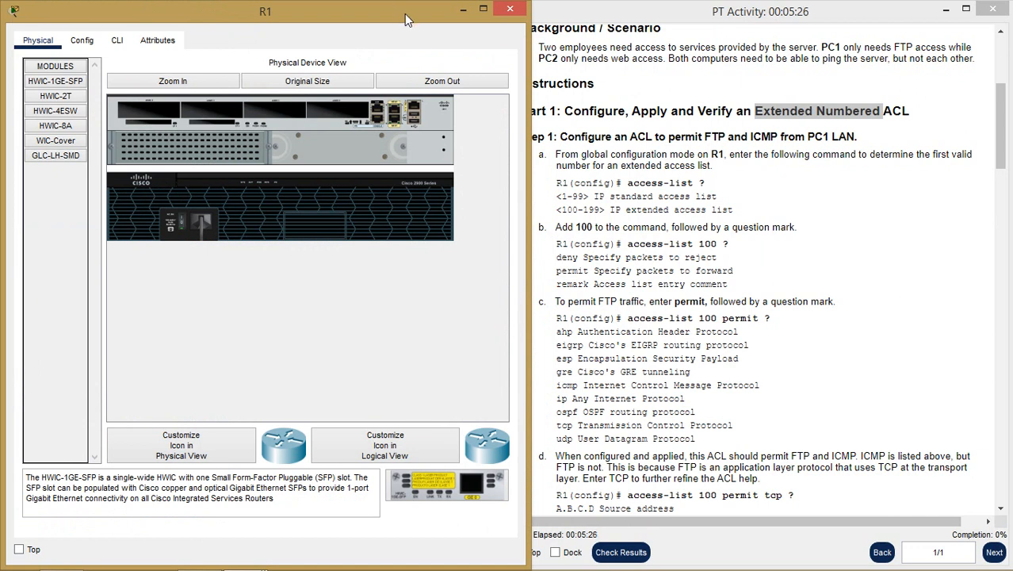
# - Switch R1 to its CLI and enter global configuration mode with en and conf t
pyautogui.click(117, 42)
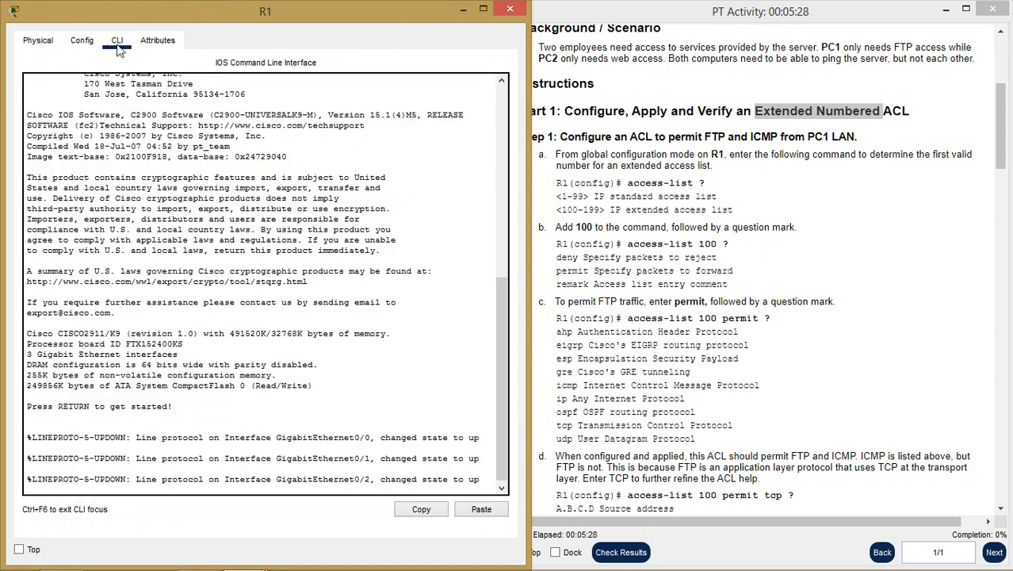
pyautogui.press('Return')
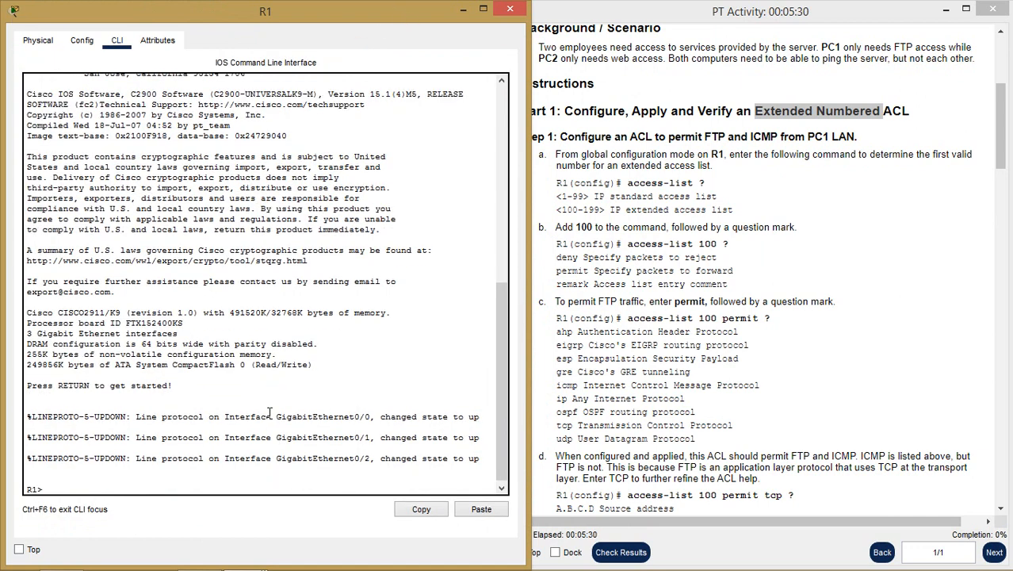
pyautogui.write('en')
pyautogui.press('Return')
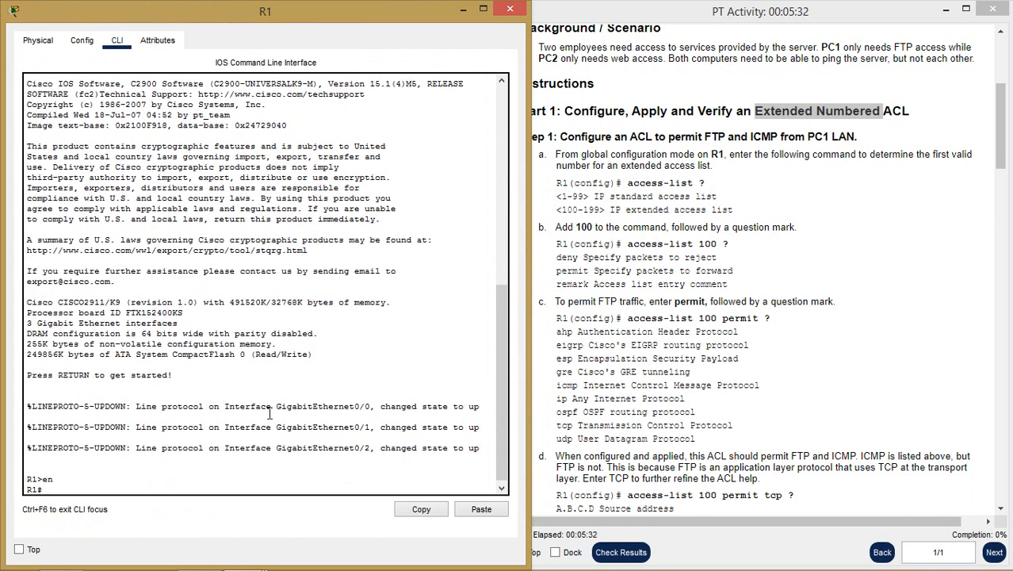
pyautogui.write('conf t')
pyautogui.press('Return')
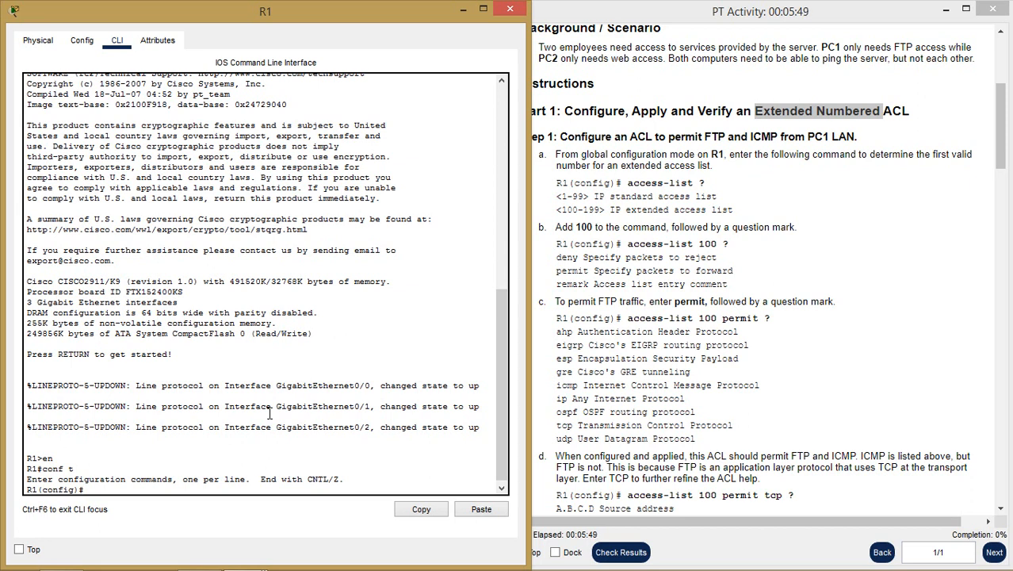
# - List the access-list number ranges, noting standard 1-99 and extended 100-199
pyautogui.press('Tab')
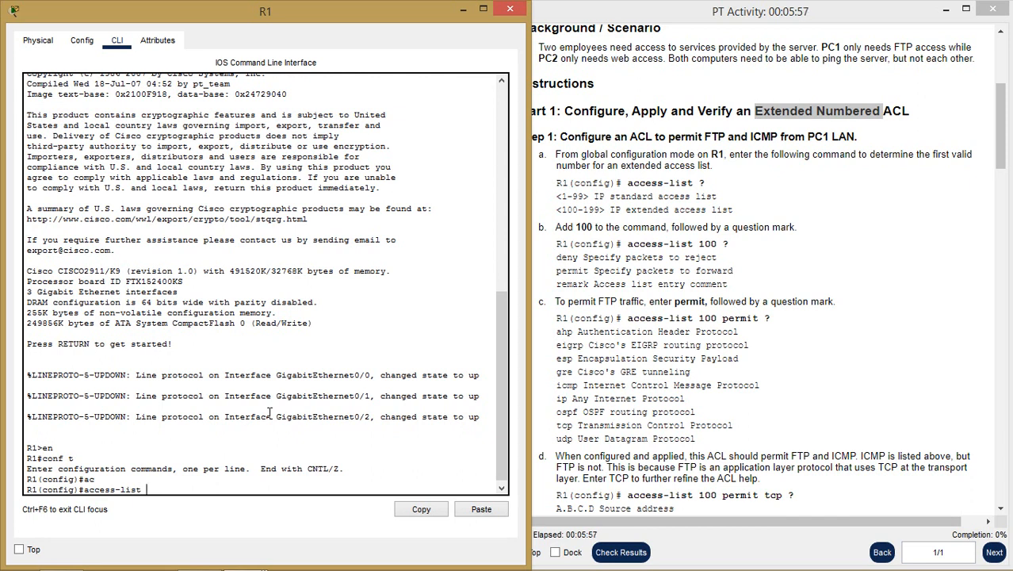
pyautogui.write('?')
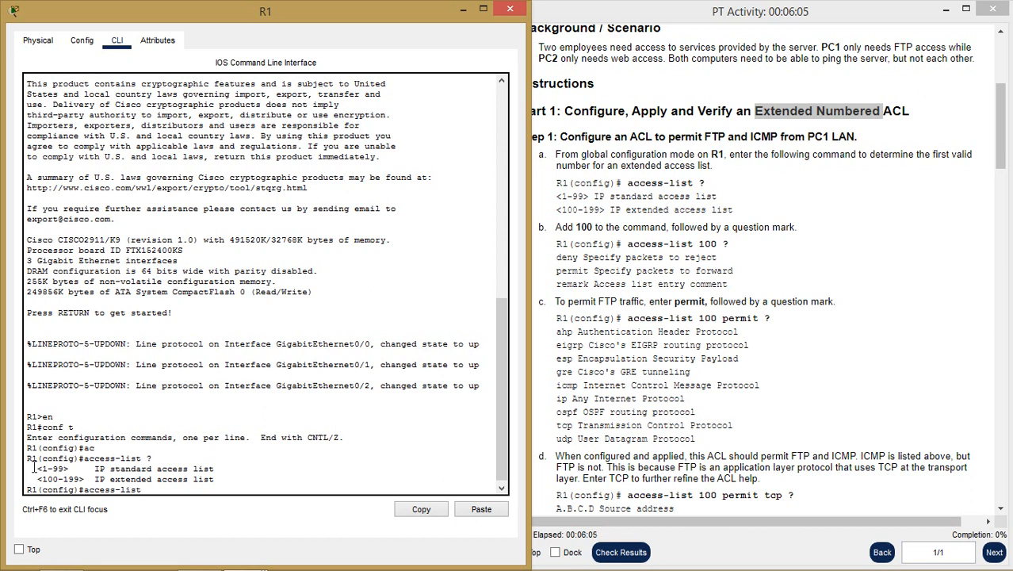
pyautogui.moveTo(33, 468); pyautogui.dragTo(219, 470)
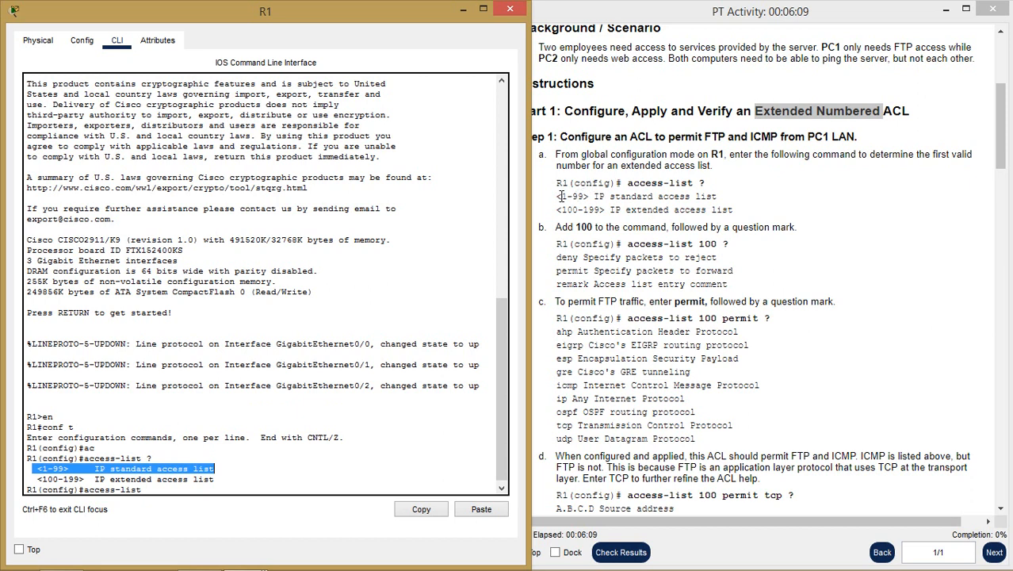
pyautogui.moveTo(558, 209); pyautogui.dragTo(741, 214)
pyautogui.moveTo(635, 206); pyautogui.dragTo(607, 209)
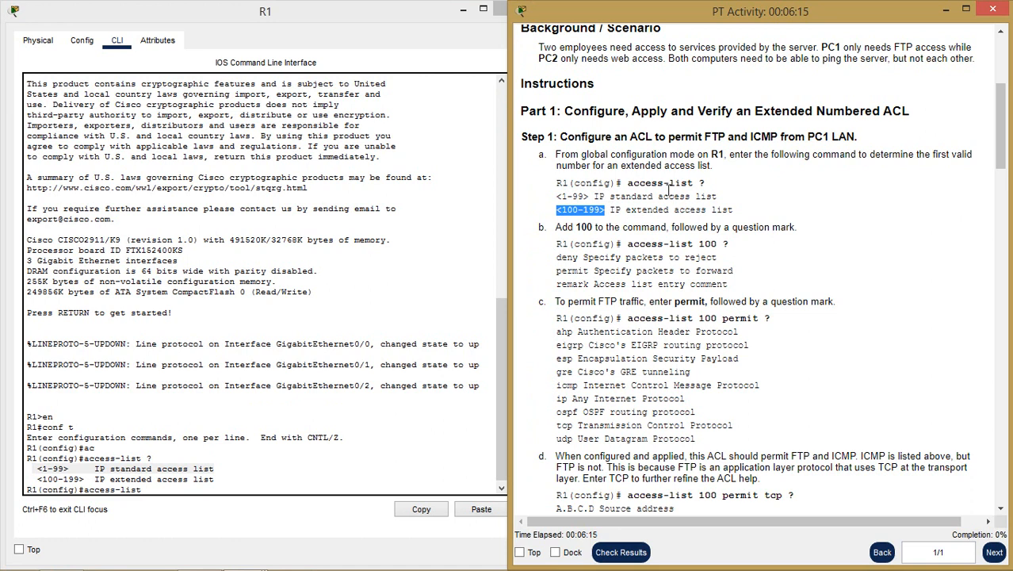
# - List the access-list 100 options and compare deny, permit and remark with the guide
pyautogui.doubleClick(584, 226)
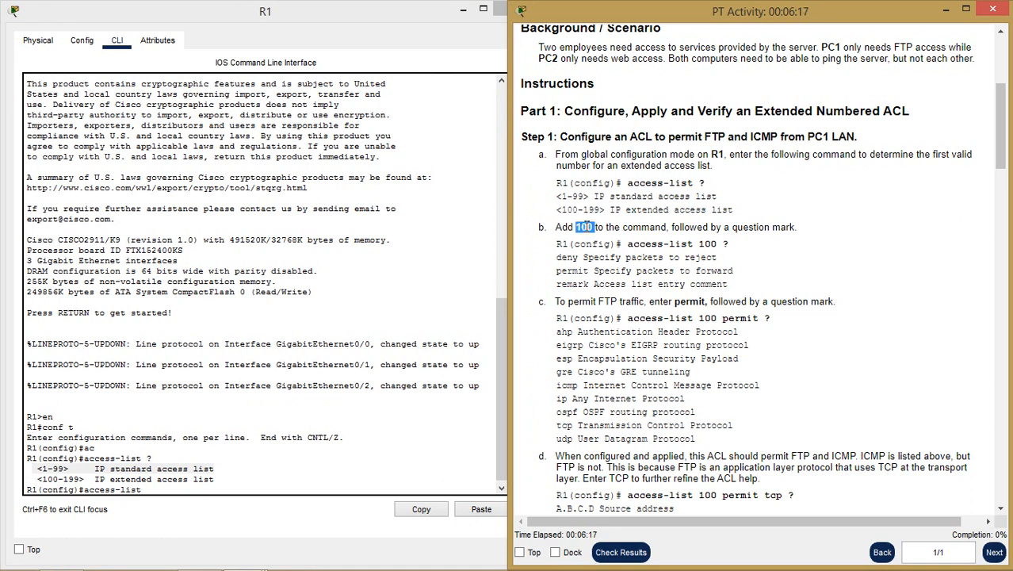
pyautogui.click(236, 489)
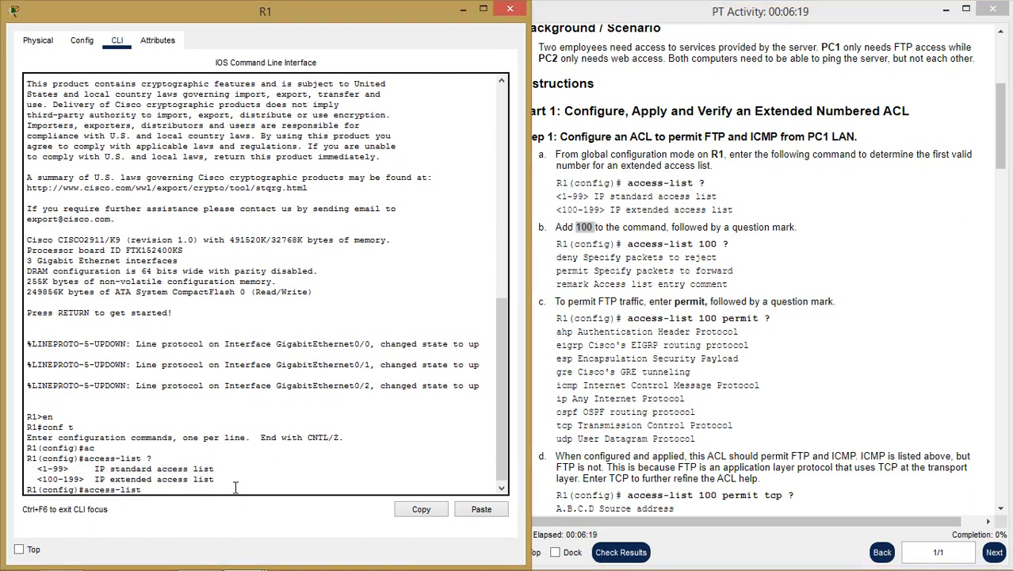
pyautogui.write('100 ?')
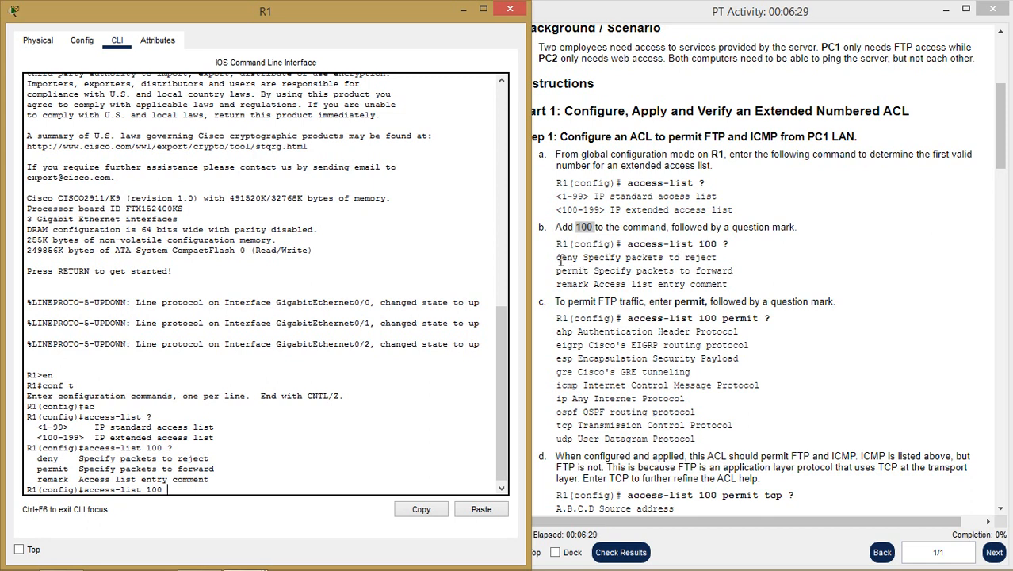
pyautogui.moveTo(558, 259); pyautogui.dragTo(668, 274)
pyautogui.click(734, 288)
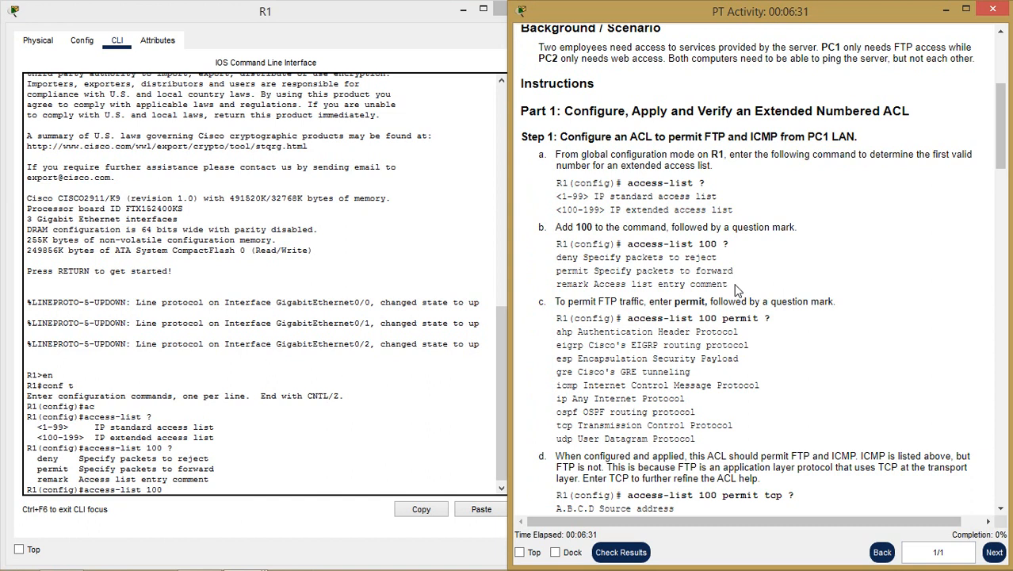
pyautogui.moveTo(735, 288); pyautogui.dragTo(556, 288)
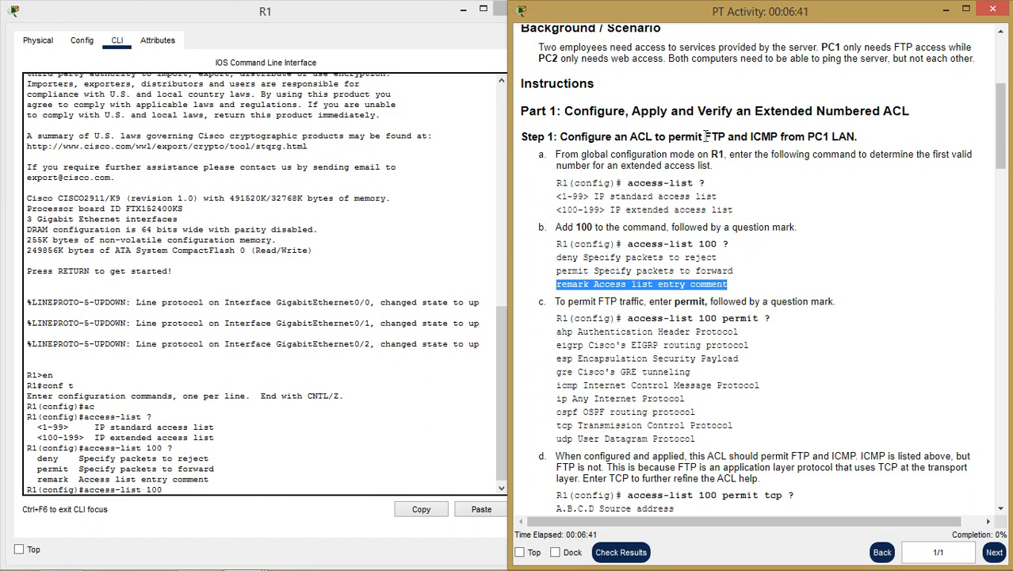
# - Begin the FTP and ICMP entry by completing 'pe' to permit
pyautogui.moveTo(704, 136); pyautogui.dragTo(778, 137)
pyautogui.click(239, 489)
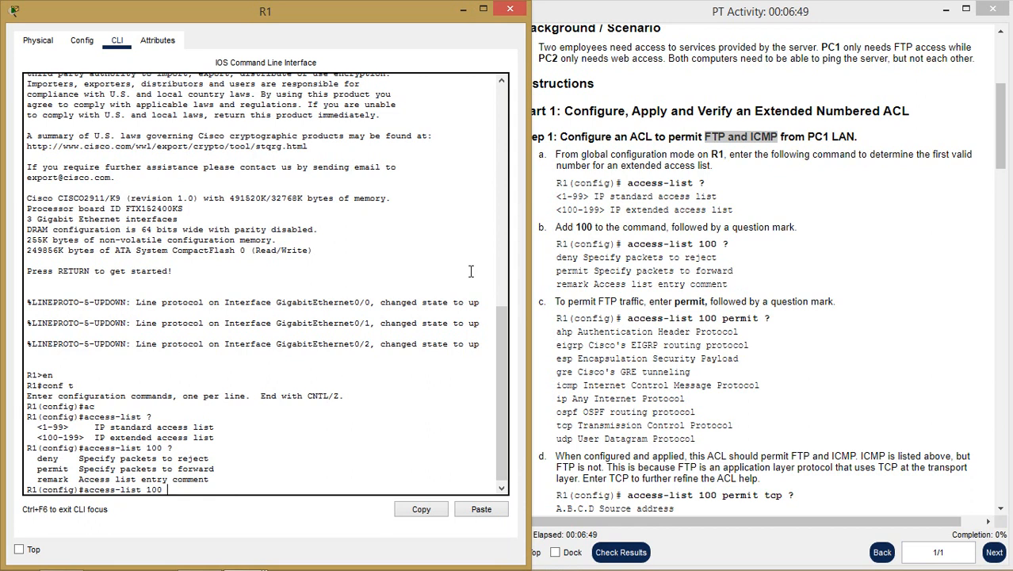
pyautogui.write('pe')
pyautogui.press('Tab')
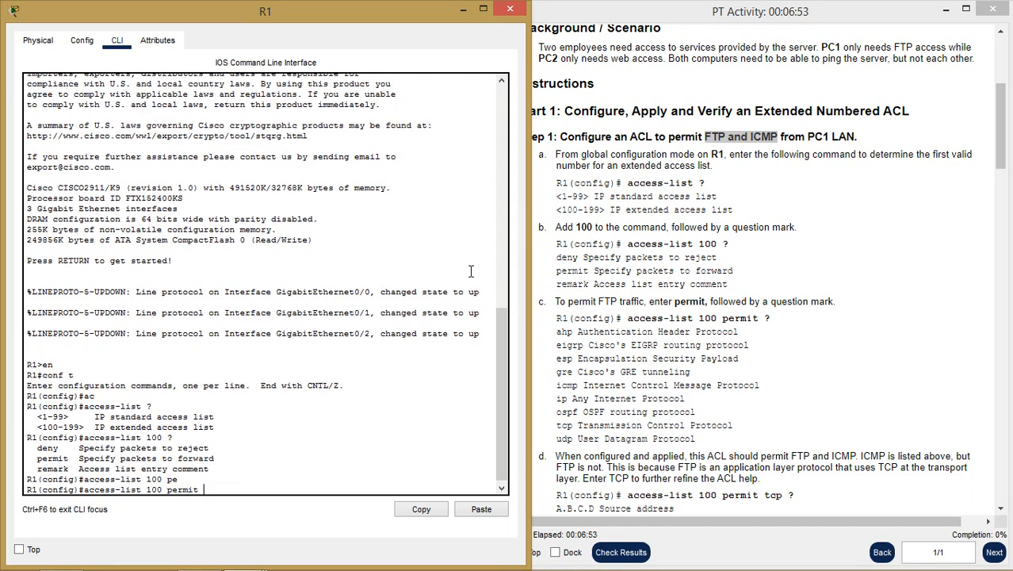
# - List the protocol options after permit and compare icmp, ip, ospf, tcp and udp with the guide
pyautogui.write('?')
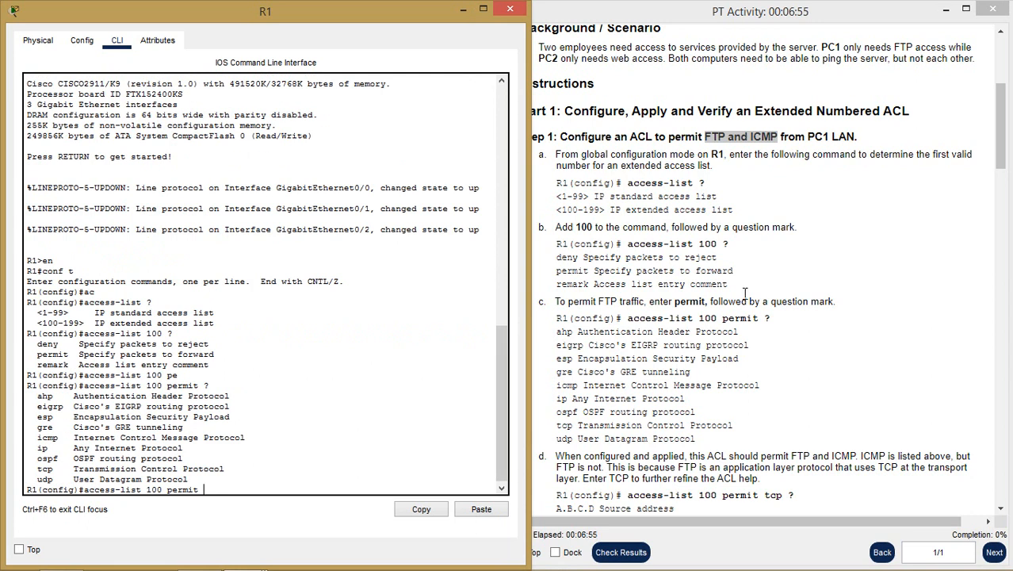
pyautogui.click(662, 320)
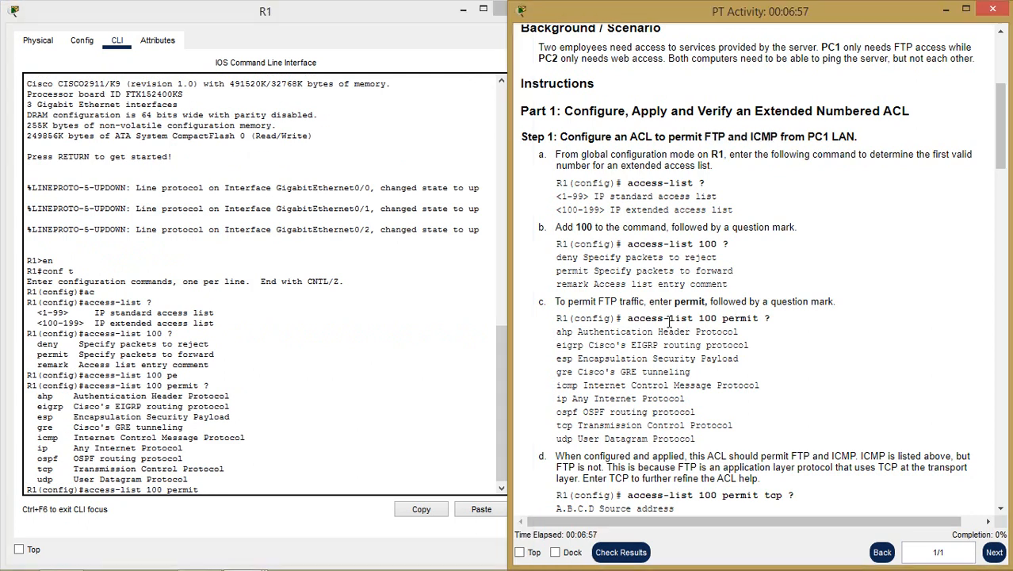
pyautogui.scroll(-3, 662, 321)
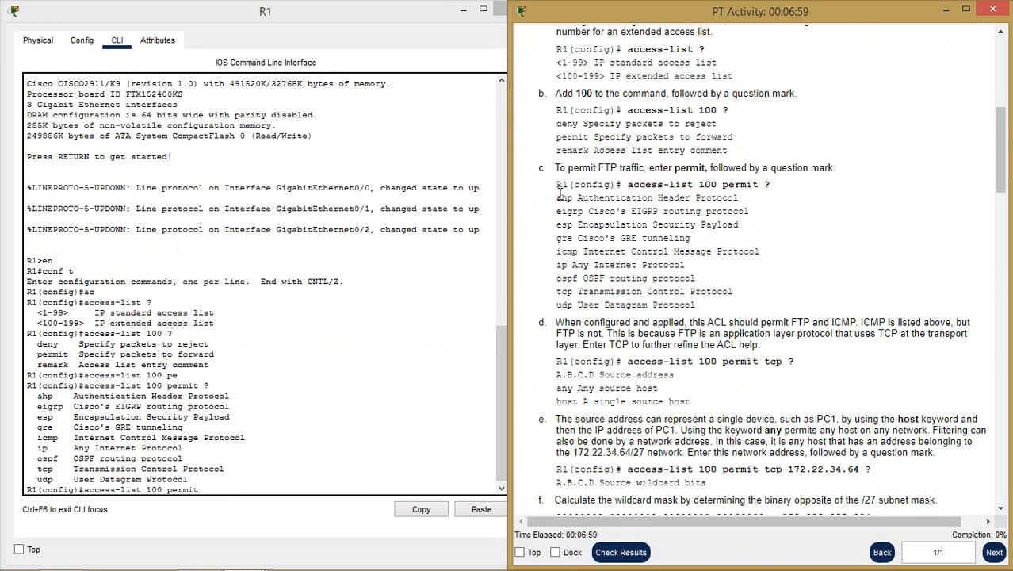
pyautogui.moveTo(557, 197); pyautogui.dragTo(742, 307)
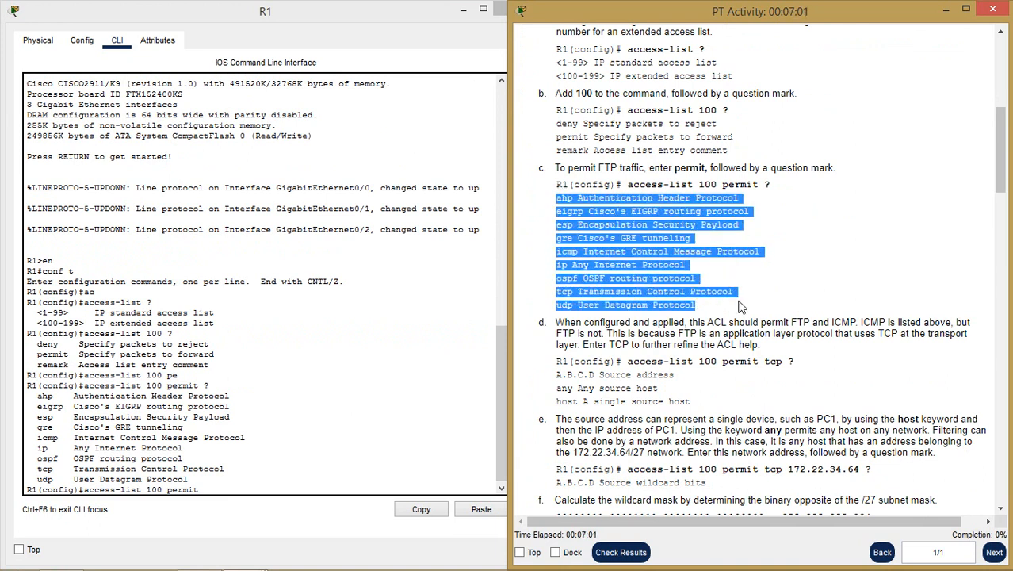
pyautogui.click(567, 211)
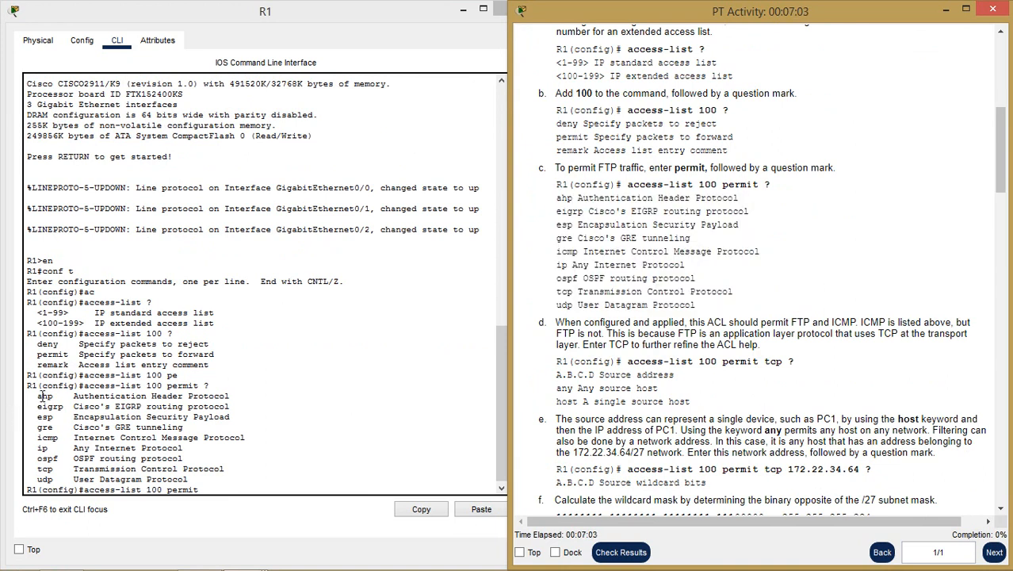
pyautogui.moveTo(37, 406); pyautogui.dragTo(64, 405)
pyautogui.click(43, 410)
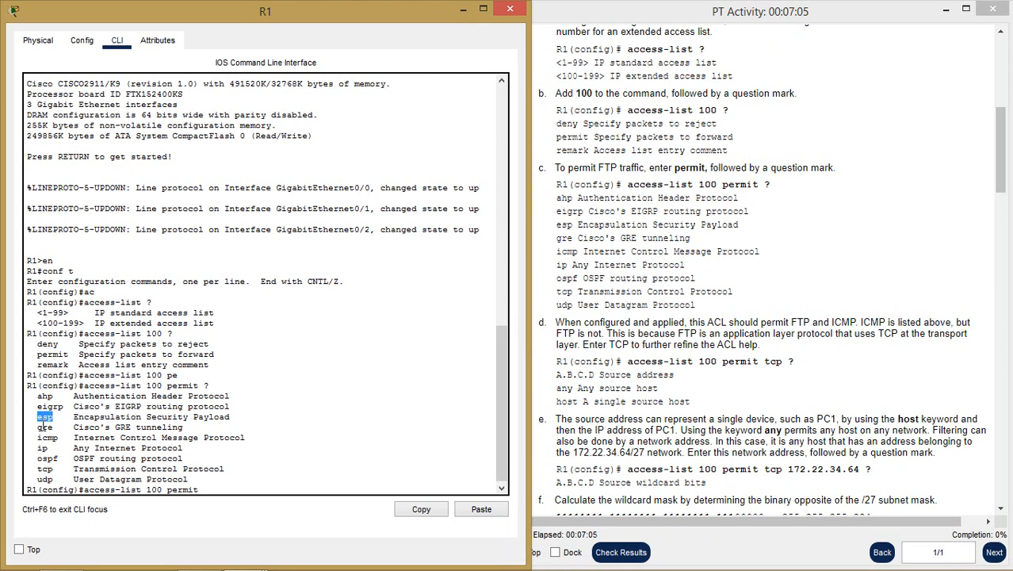
pyautogui.moveTo(38, 437); pyautogui.dragTo(58, 438)
pyautogui.click(42, 448)
pyautogui.doubleClick(42, 449)
pyautogui.doubleClick(43, 459)
pyautogui.doubleClick(43, 469)
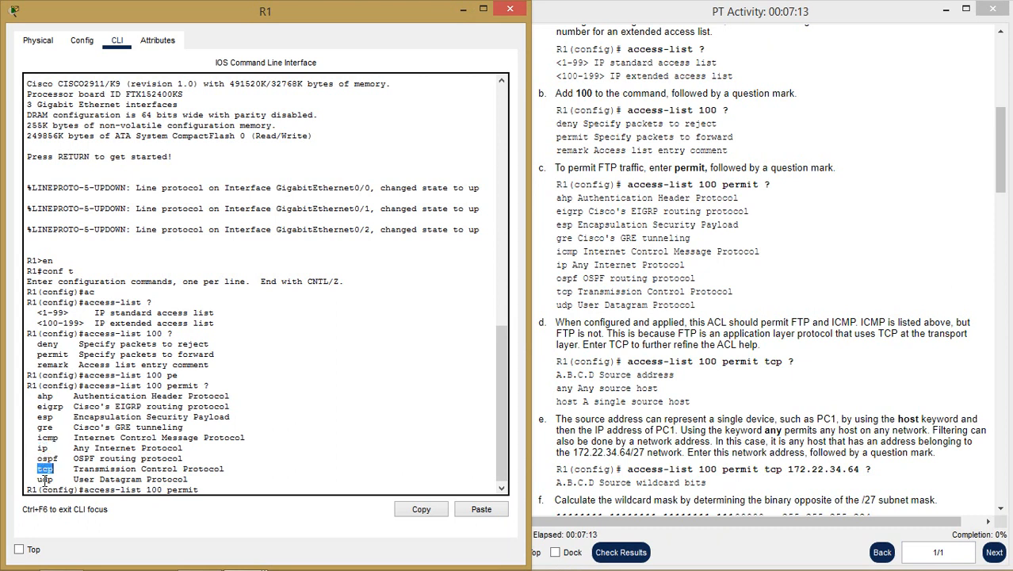
pyautogui.doubleClick(44, 480)
pyautogui.doubleClick(45, 468)
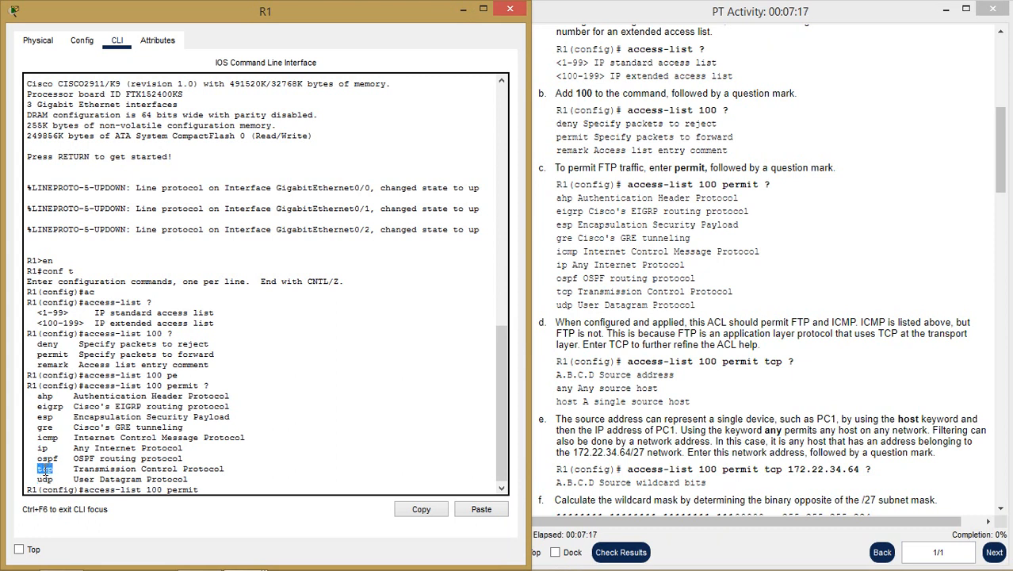
# - Complete tcp, list its source-address options, then minimize the R1 window
pyautogui.click(204, 489)
pyautogui.write('tc')
pyautogui.press('Tab')
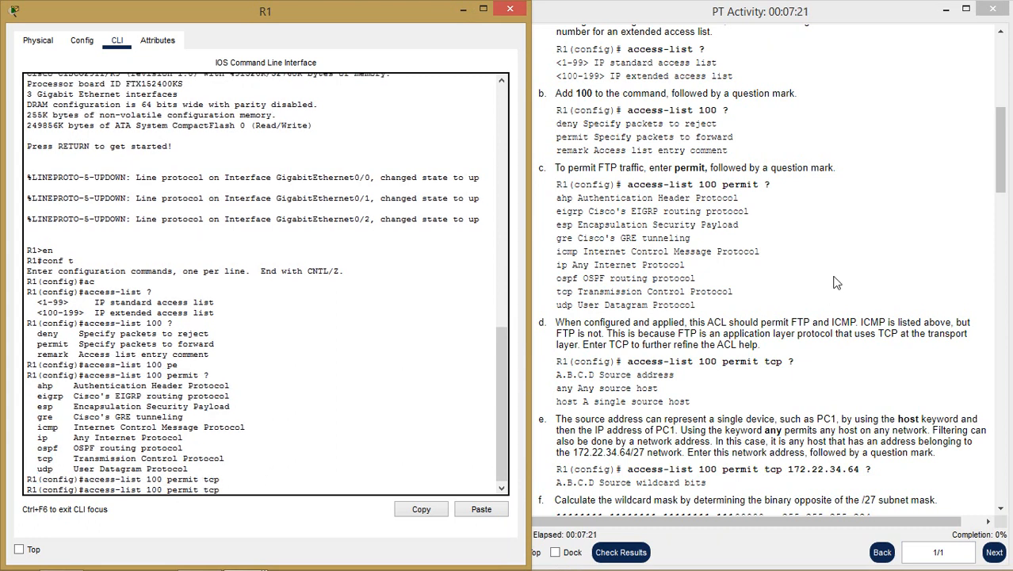
pyautogui.write('?')
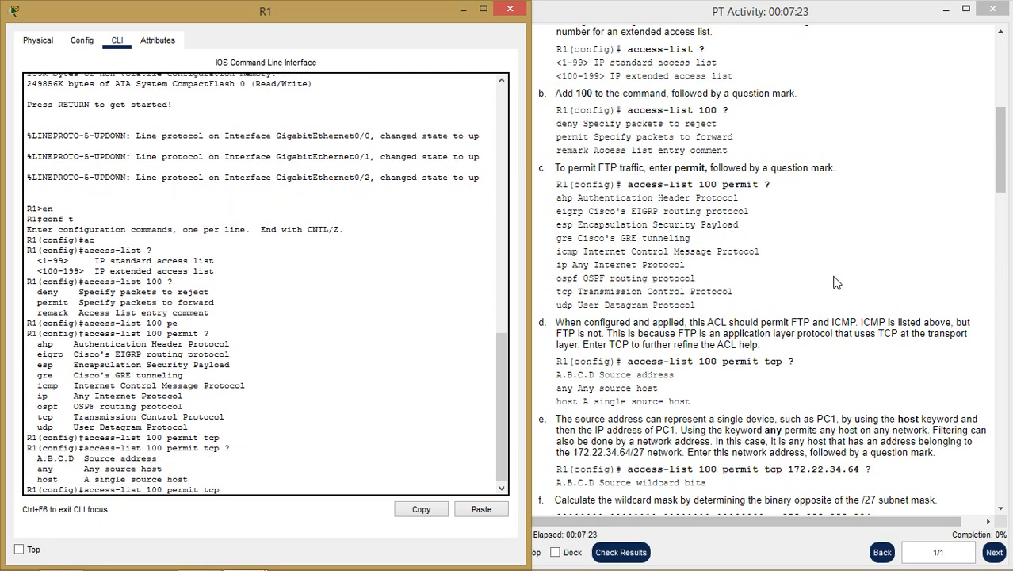
pyautogui.click(770, 386)
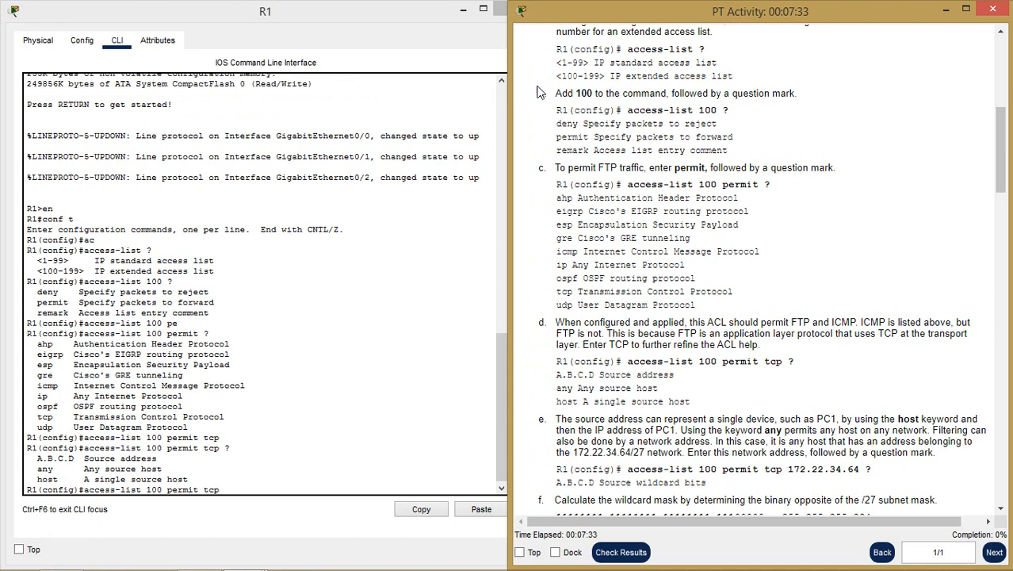
pyautogui.click(463, 10)
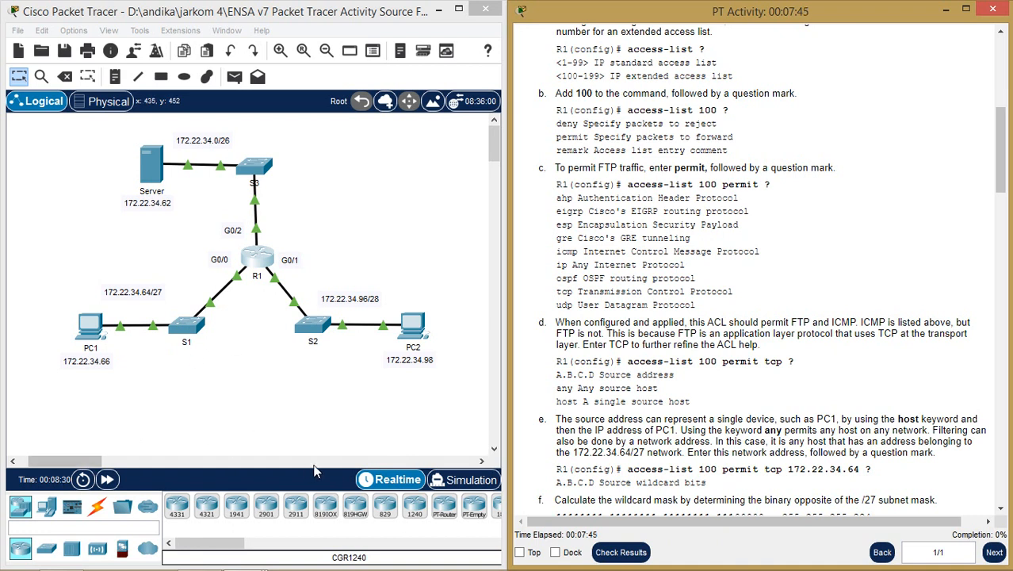
# - Locate the 172.22.34.64/27 source network in the guide and topology, then bring R1's CLI back
pyautogui.moveTo(581, 561)
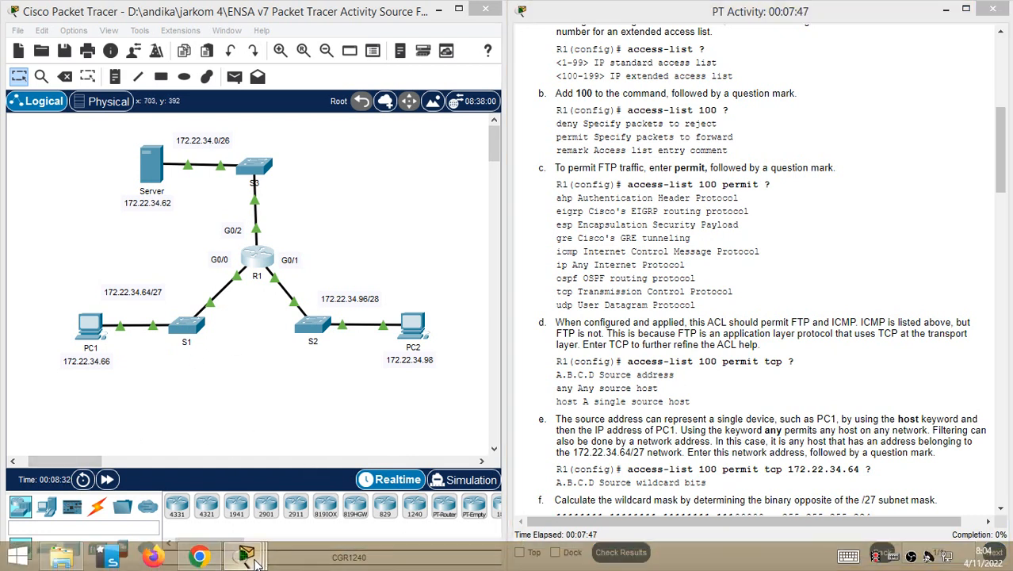
pyautogui.moveTo(246, 555)
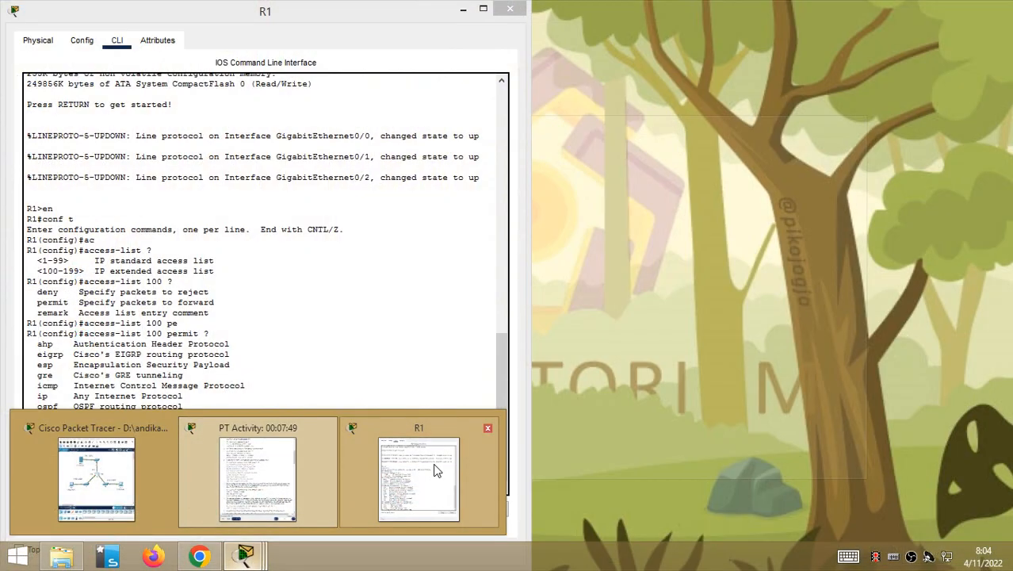
pyautogui.click(428, 472)
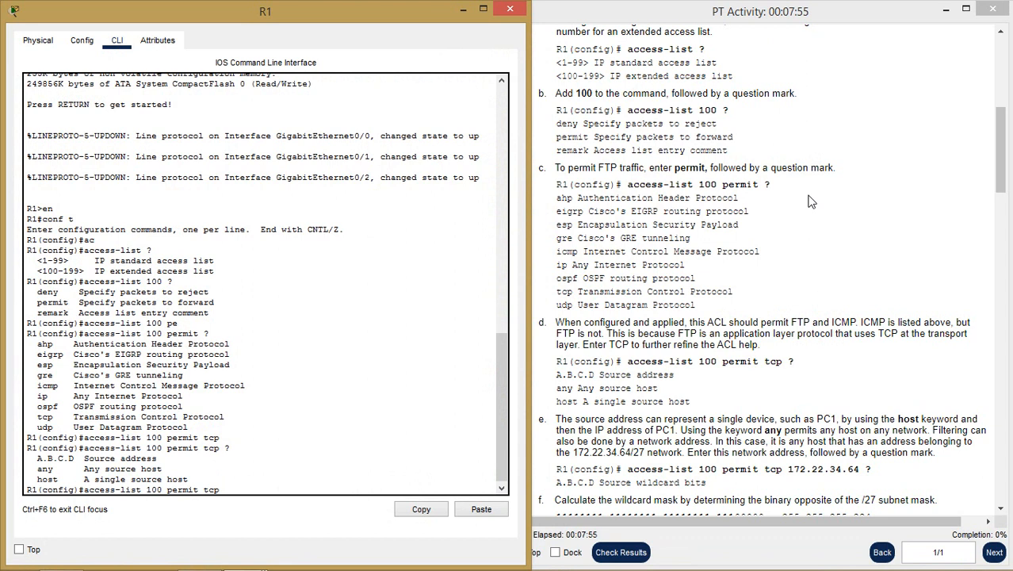
pyautogui.click(463, 10)
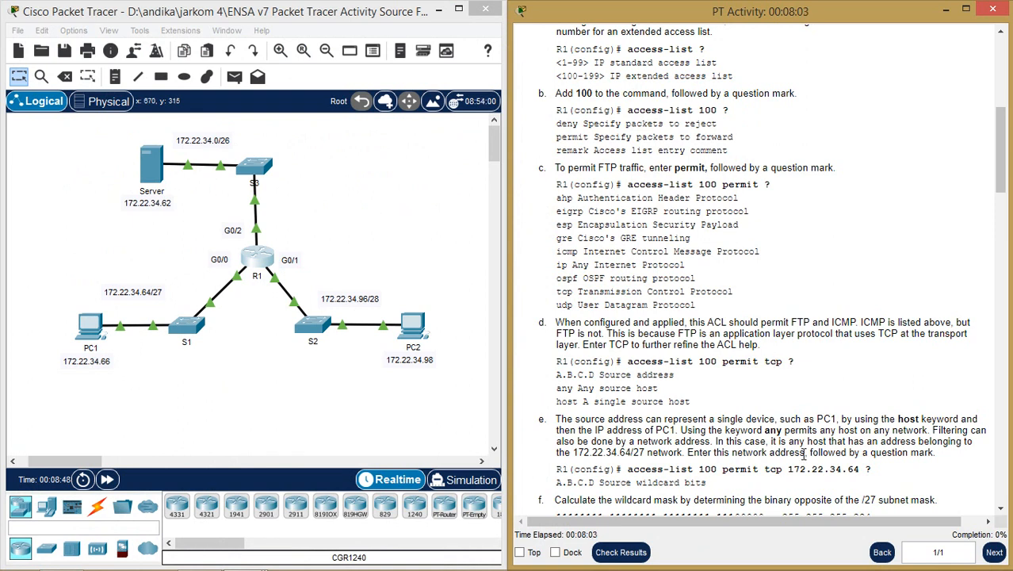
pyautogui.scroll(-2, 804, 453)
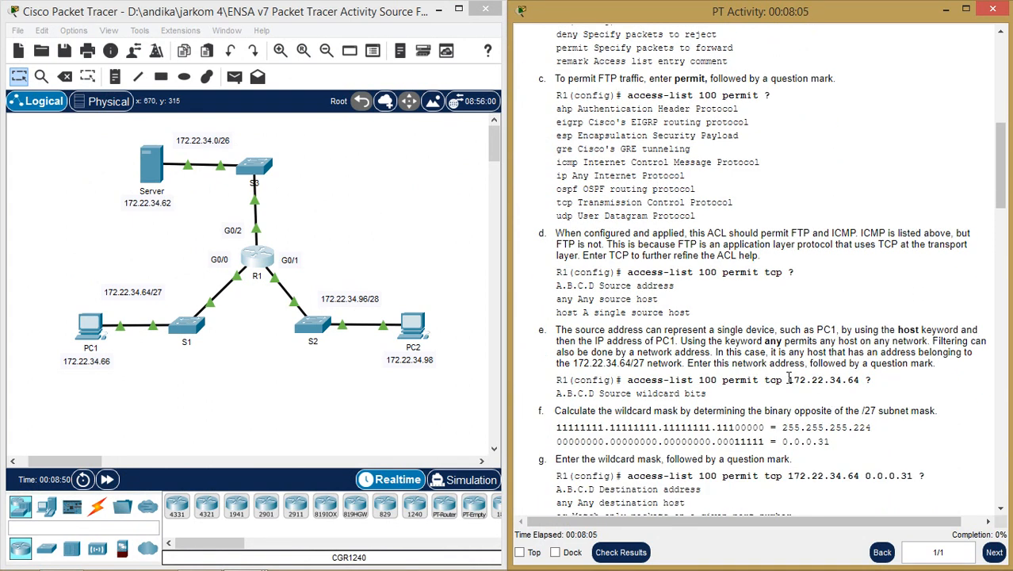
pyautogui.moveTo(788, 377); pyautogui.dragTo(861, 380)
pyautogui.click(136, 298)
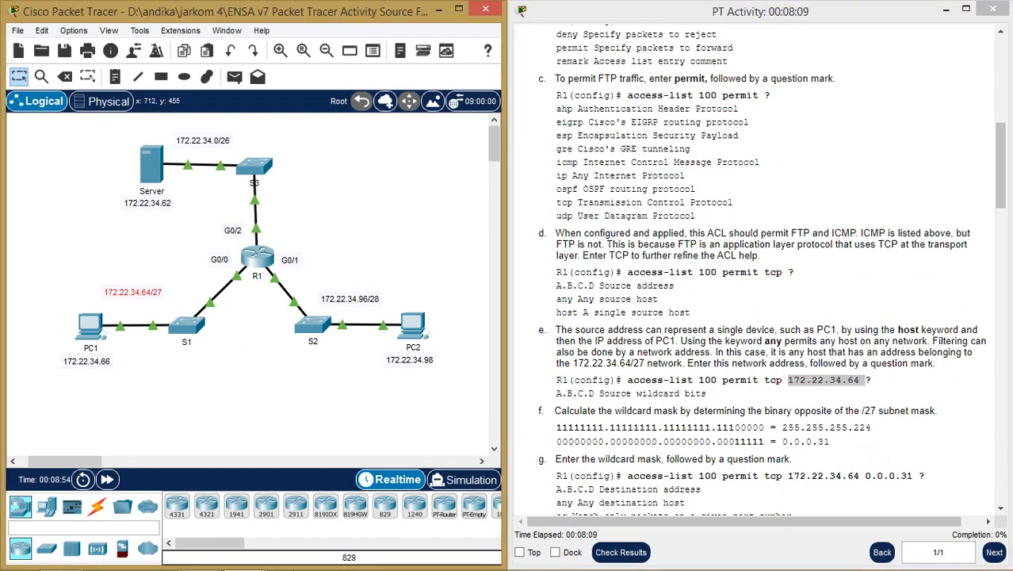
pyautogui.moveTo(245, 556)
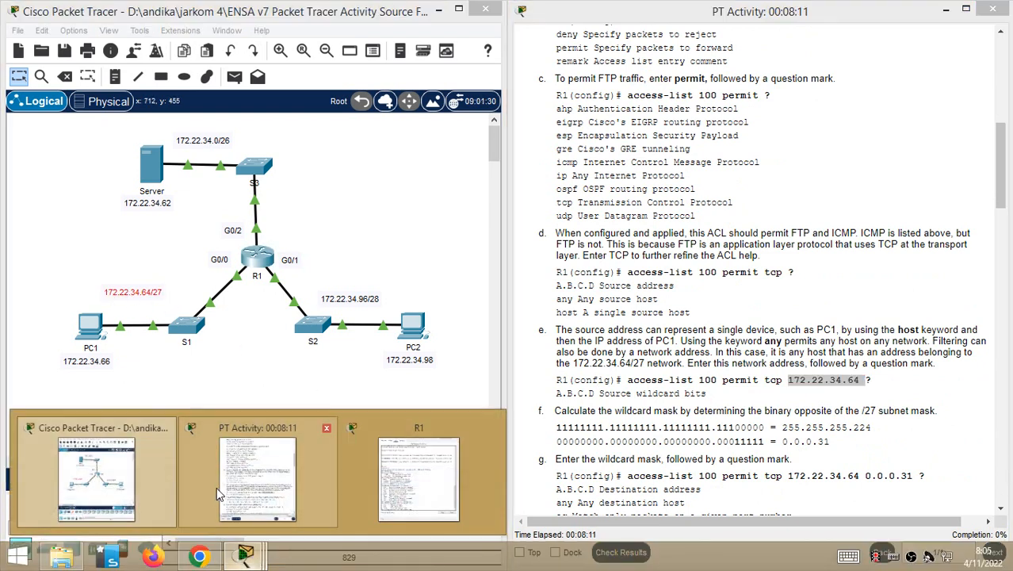
pyautogui.click(477, 486)
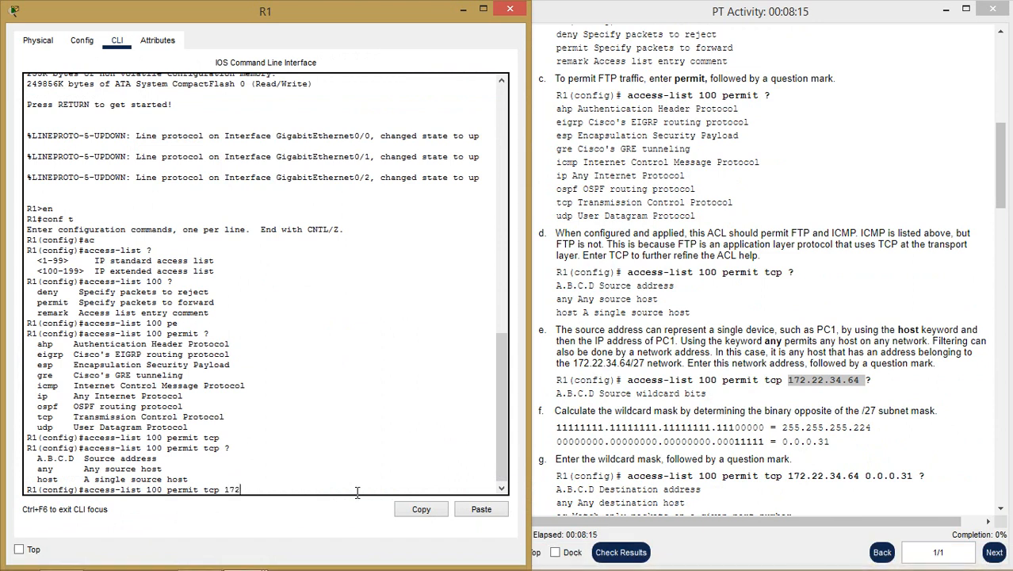
# - Type source 172.22.34.64 and copy the 0.0.0.31 wildcard mask from step f
pyautogui.write('.22.34.64')
pyautogui.moveTo(783, 427); pyautogui.dragTo(870, 427)
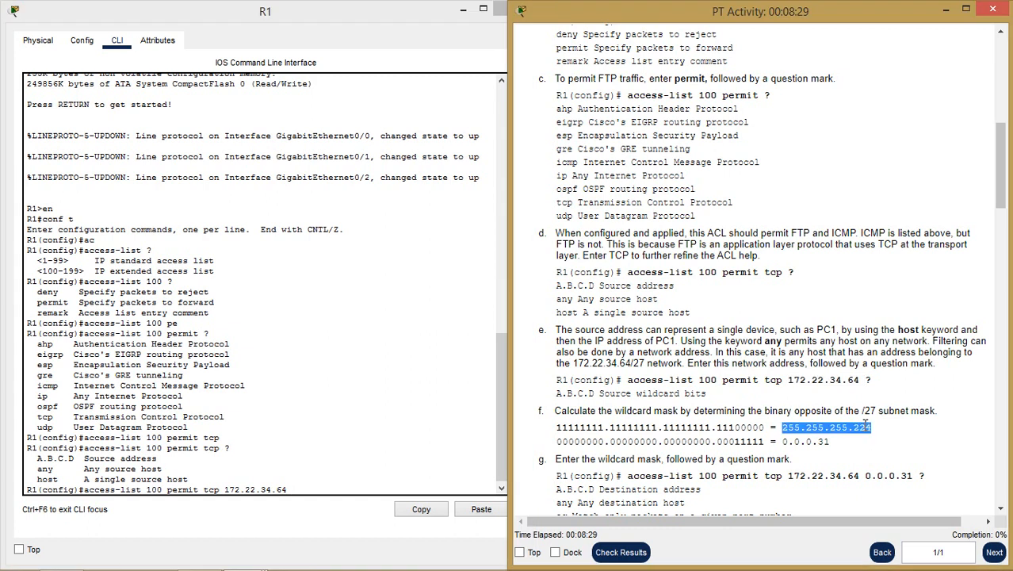
pyautogui.click(864, 424)
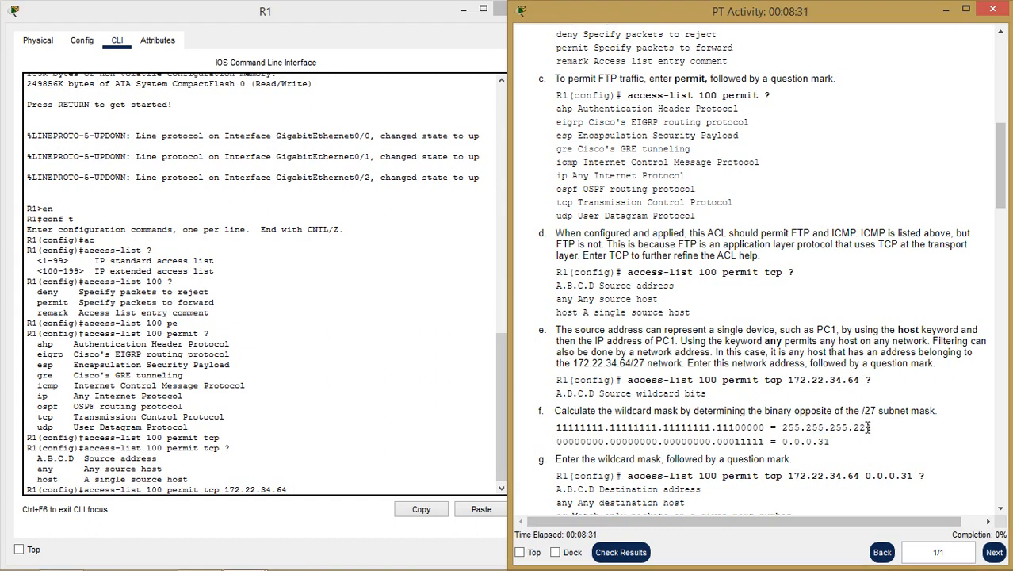
pyautogui.doubleClick(868, 427)
pyautogui.click(829, 441)
pyautogui.moveTo(830, 442); pyautogui.dragTo(780, 441)
pyautogui.hotkey('ctrl', 'c')
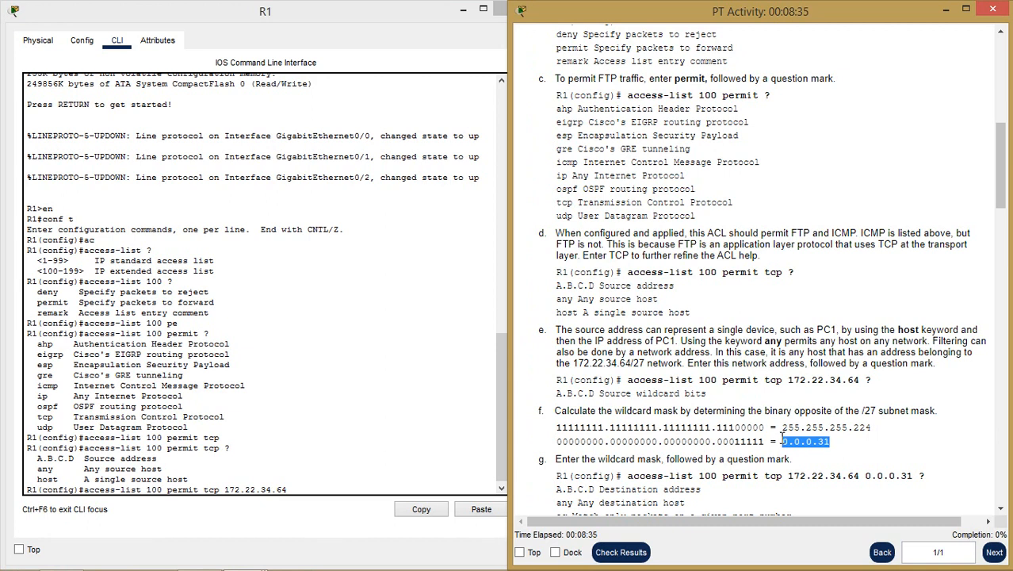
# - Paste 0.0.0.31 into R1's command line and list the destination options
pyautogui.click(304, 495)
pyautogui.rightClick(302, 492)
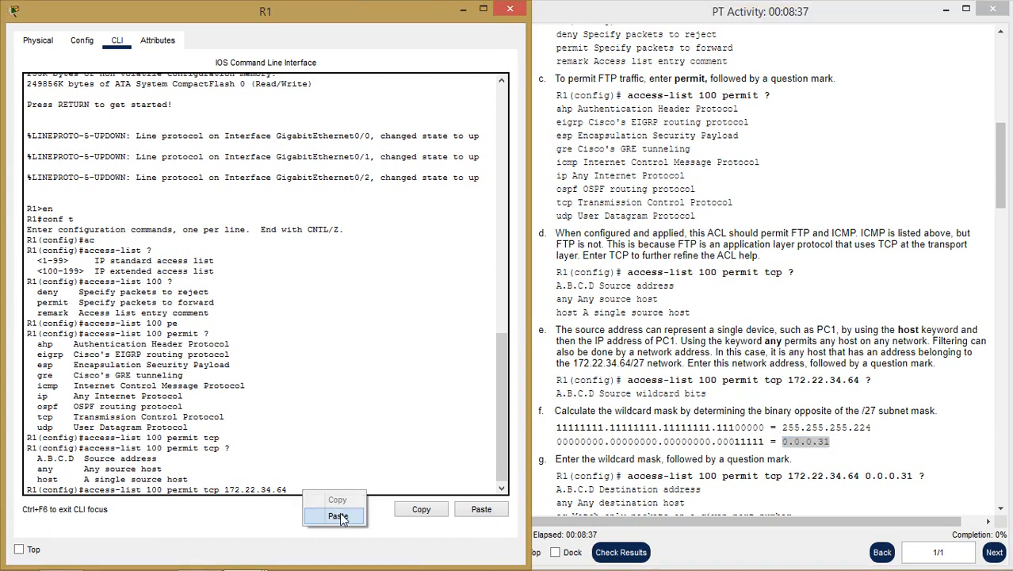
pyautogui.click(338, 516)
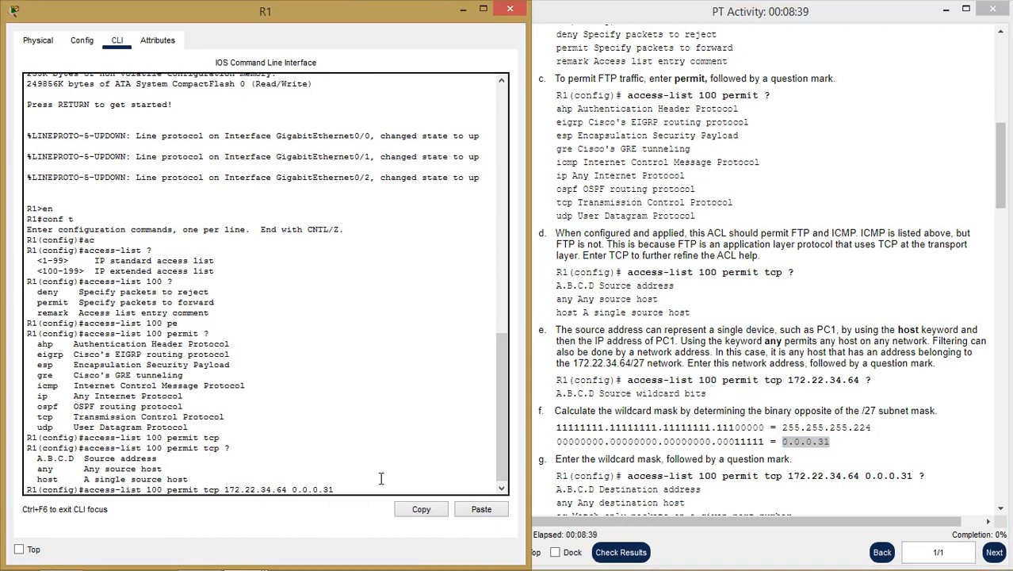
pyautogui.write('?')
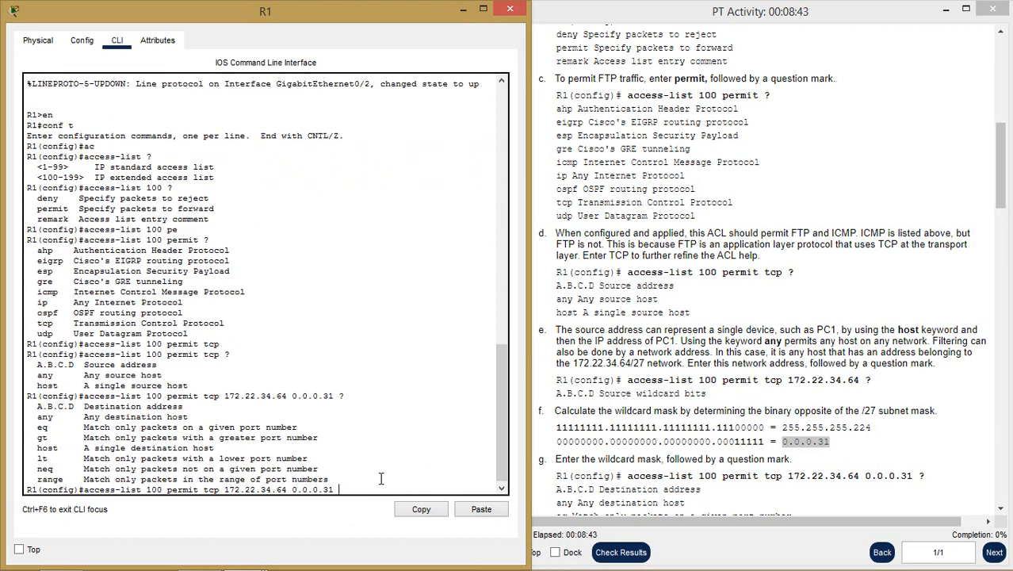
# - Review the A.B.C.D and any destination options in R1's help output
pyautogui.click(719, 427)
pyautogui.scroll(-2, 722, 427)
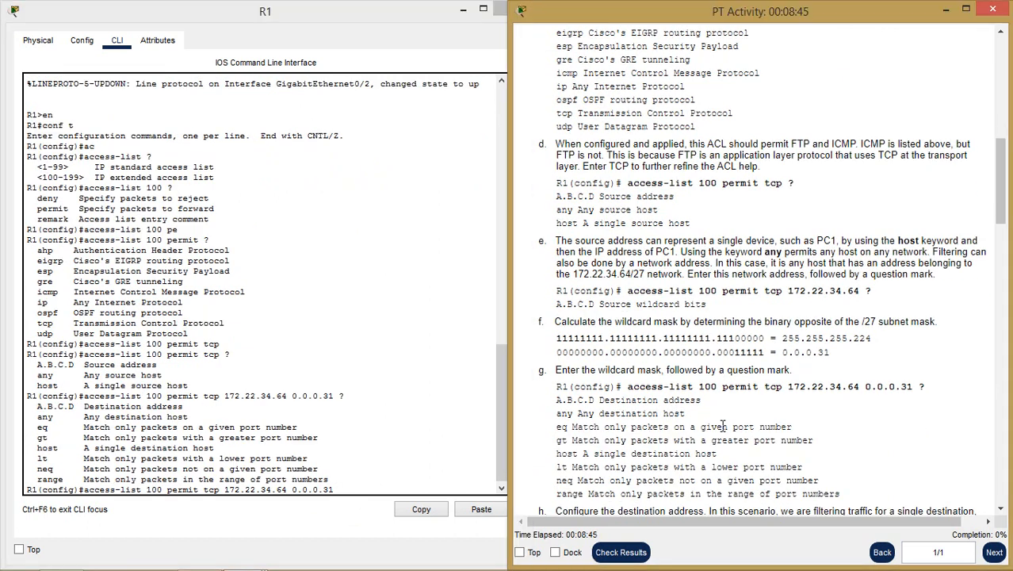
pyautogui.scroll(-2, 722, 426)
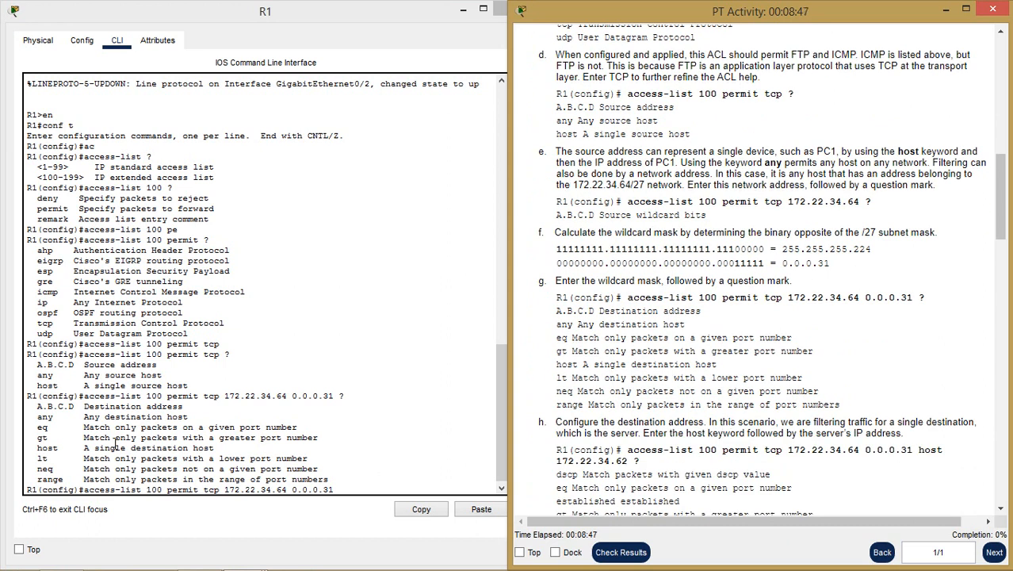
pyautogui.click(38, 406)
pyautogui.moveTo(37, 406); pyautogui.dragTo(74, 406)
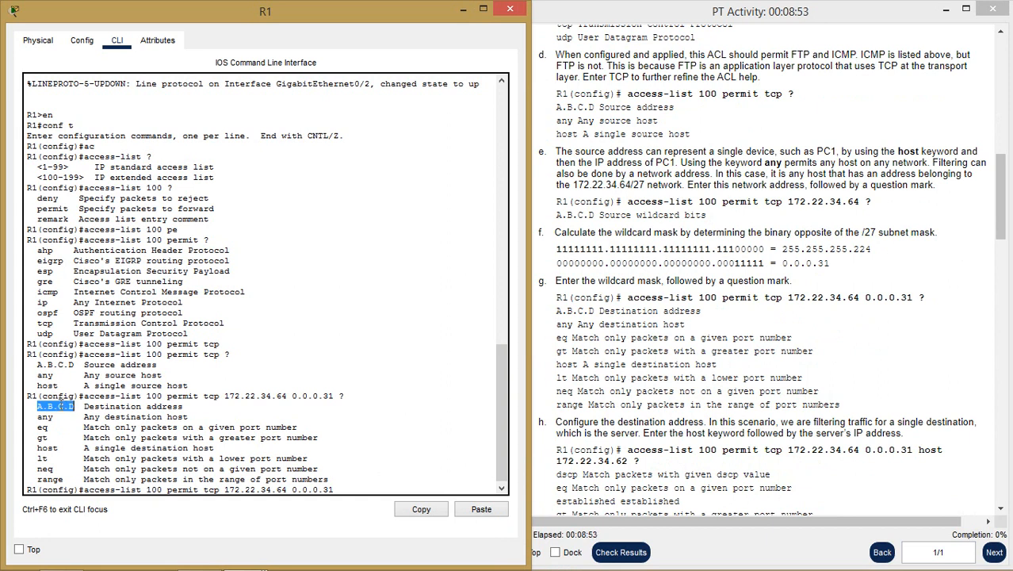
pyautogui.doubleClick(46, 417)
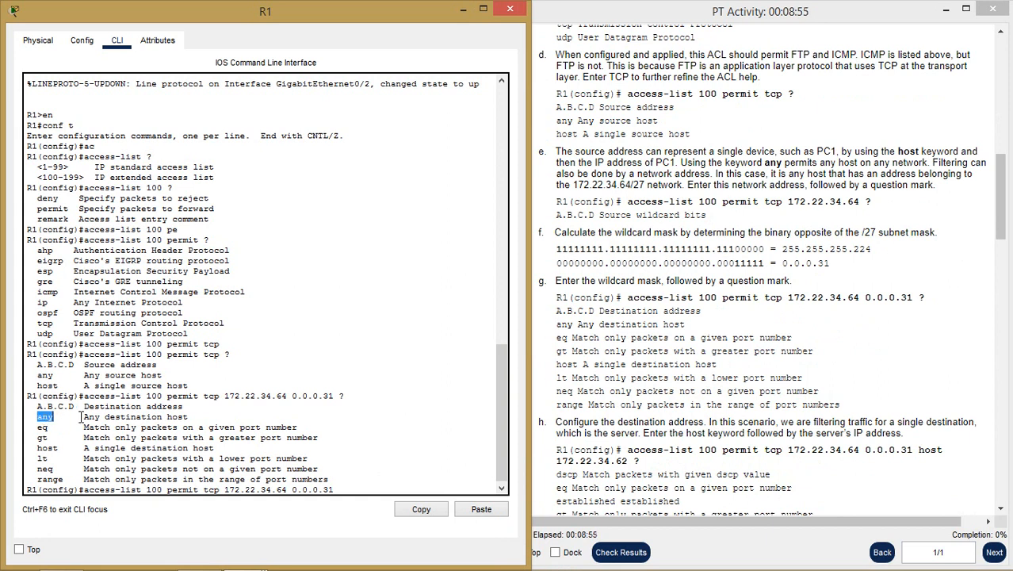
pyautogui.moveTo(81, 417); pyautogui.dragTo(188, 417)
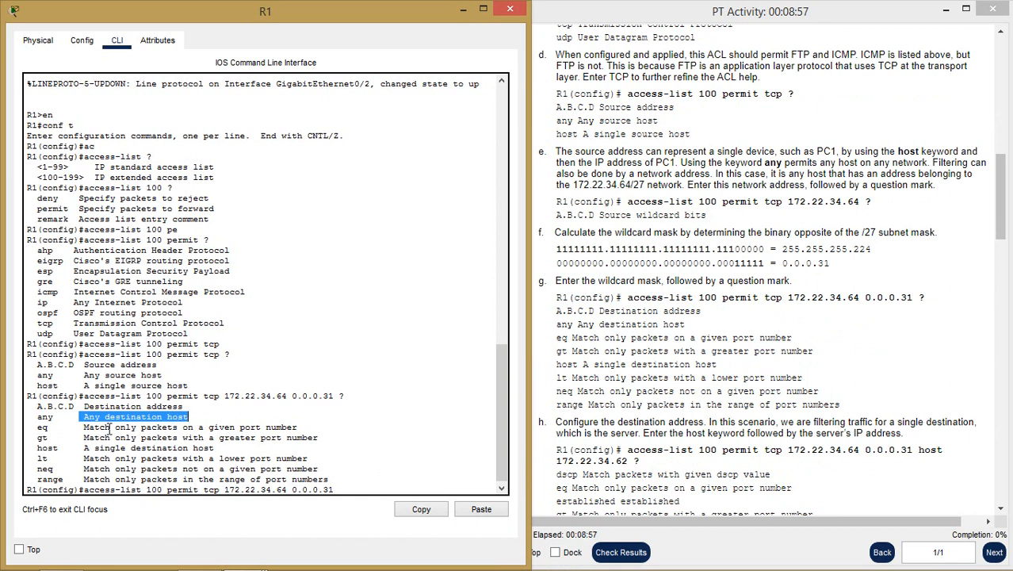
pyautogui.click(37, 428)
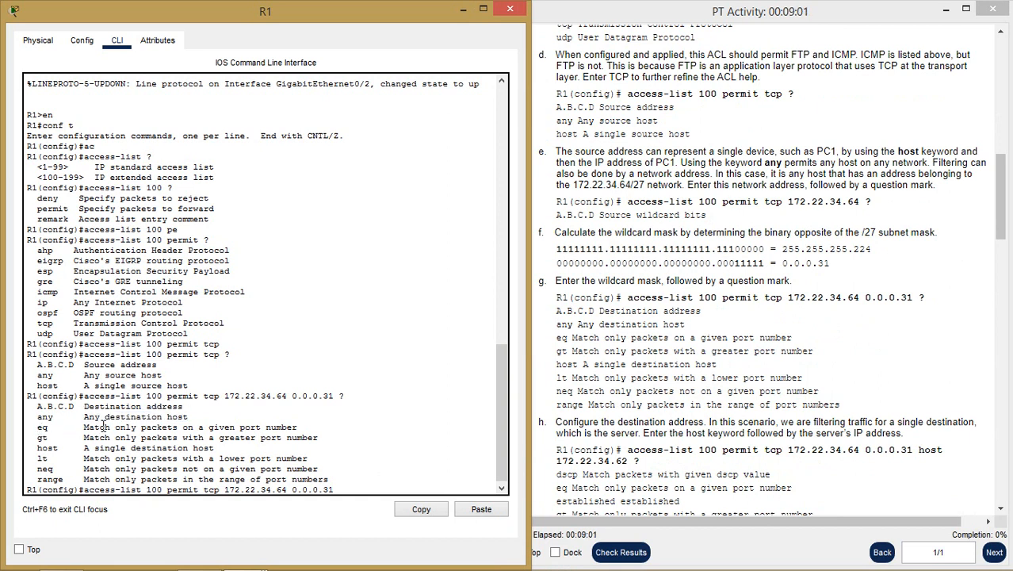
# - Review the gt and host destination options, then close R1's window
pyautogui.doubleClick(42, 436)
pyautogui.doubleClick(46, 448)
pyautogui.moveTo(214, 449); pyautogui.dragTo(85, 449)
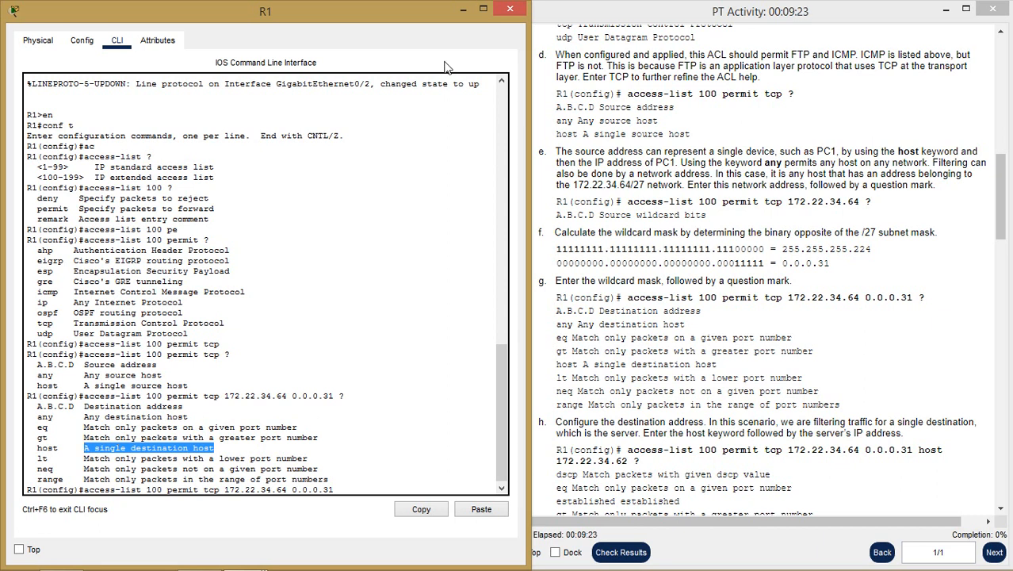
pyautogui.click(462, 8)
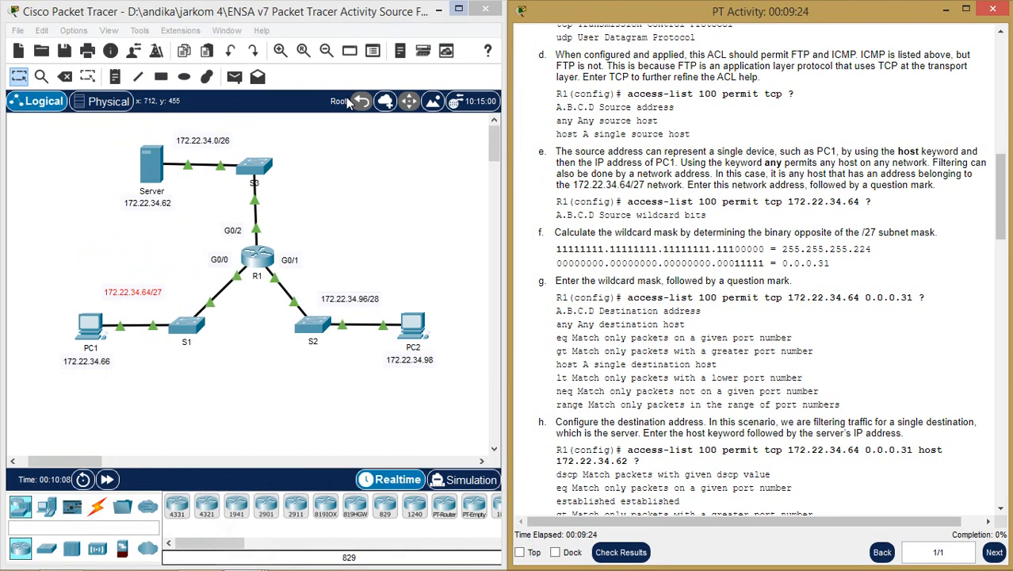
# - Scroll the instructions to steps g–i and bring R1's console back from the taskbar
pyautogui.click(86, 229)
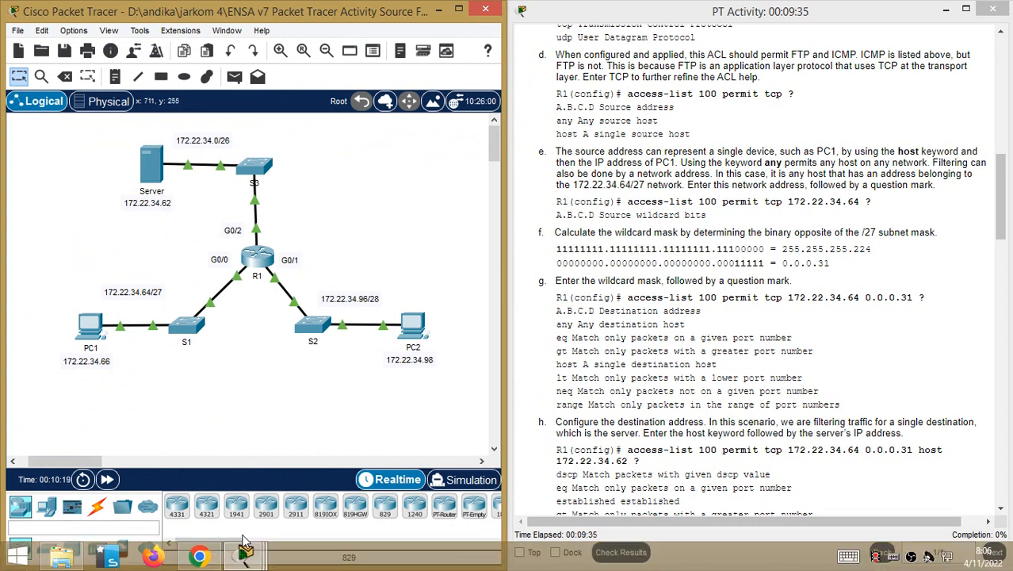
pyautogui.click(898, 409)
pyautogui.scroll(-6, 898, 410)
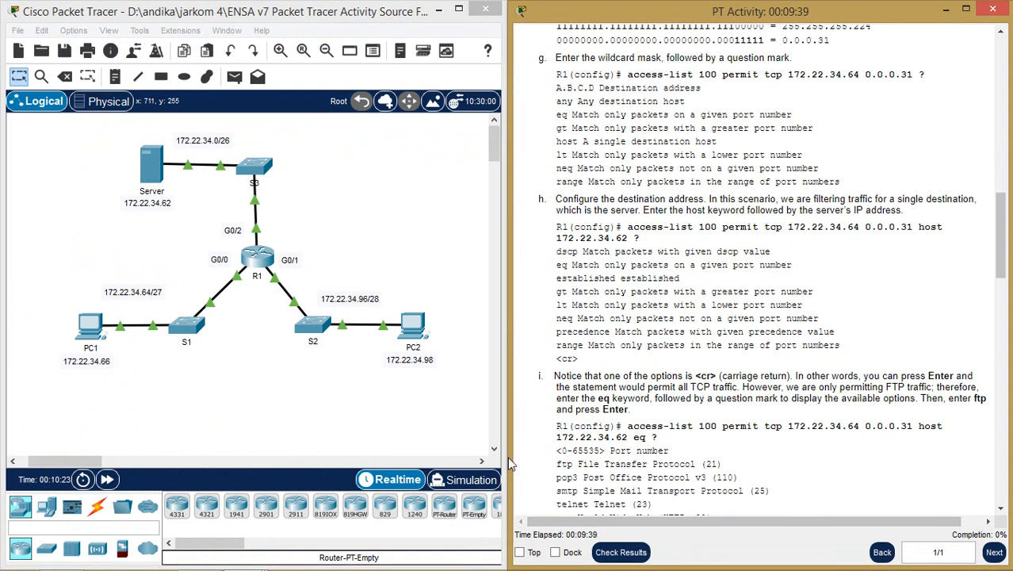
pyautogui.moveTo(242, 555)
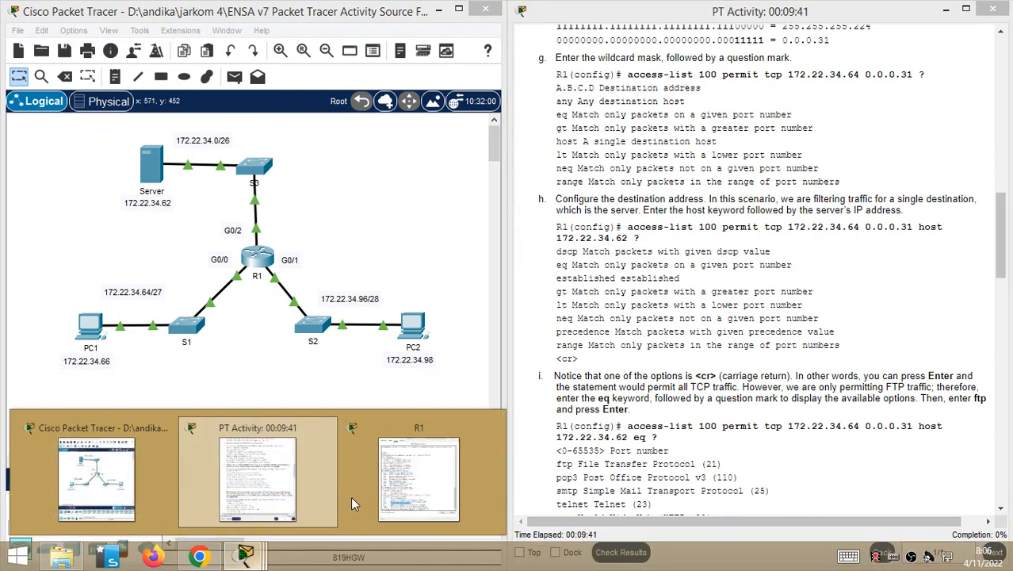
pyautogui.click(396, 491)
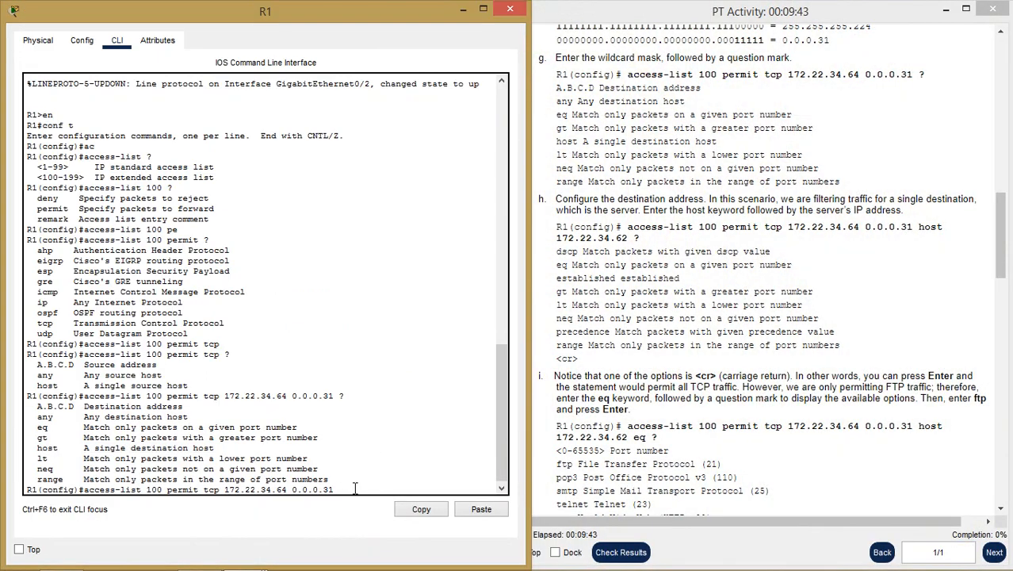
# - Add destination host 172.22.34.62, pasted from step h, to the access-list 100 line
pyautogui.write('hos')
pyautogui.press('Tab')
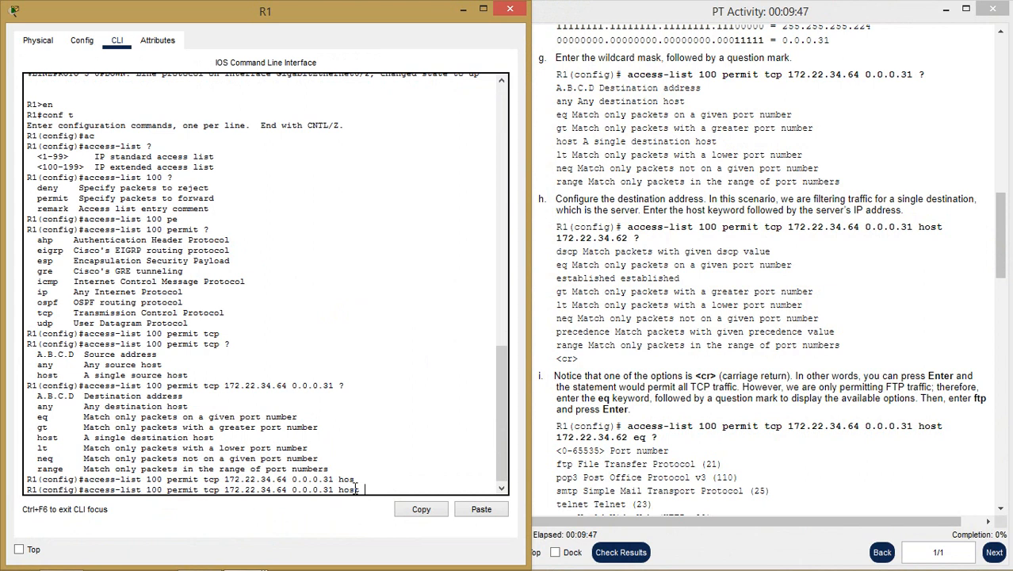
pyautogui.click(697, 369)
pyautogui.scroll(-2, 698, 367)
pyautogui.scroll(-1, 697, 367)
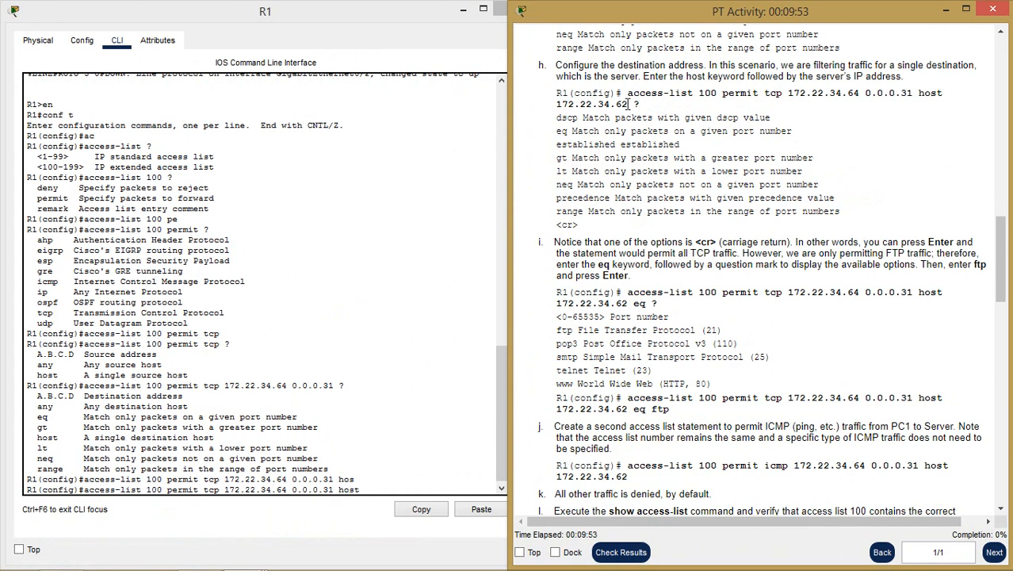
pyautogui.moveTo(627, 103); pyautogui.dragTo(557, 99)
pyautogui.hotkey('ctrl', 'c')
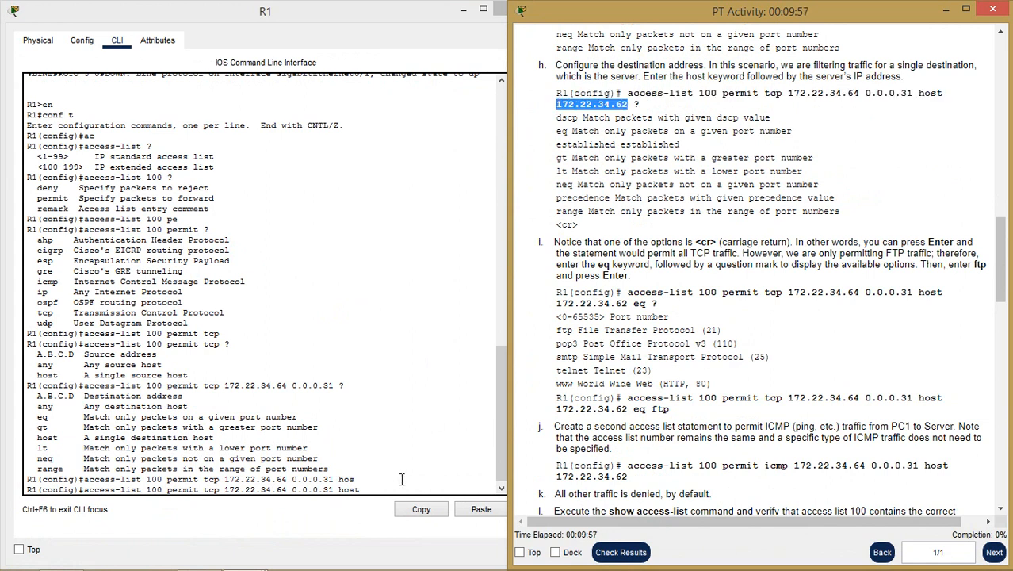
pyautogui.rightClick(377, 494)
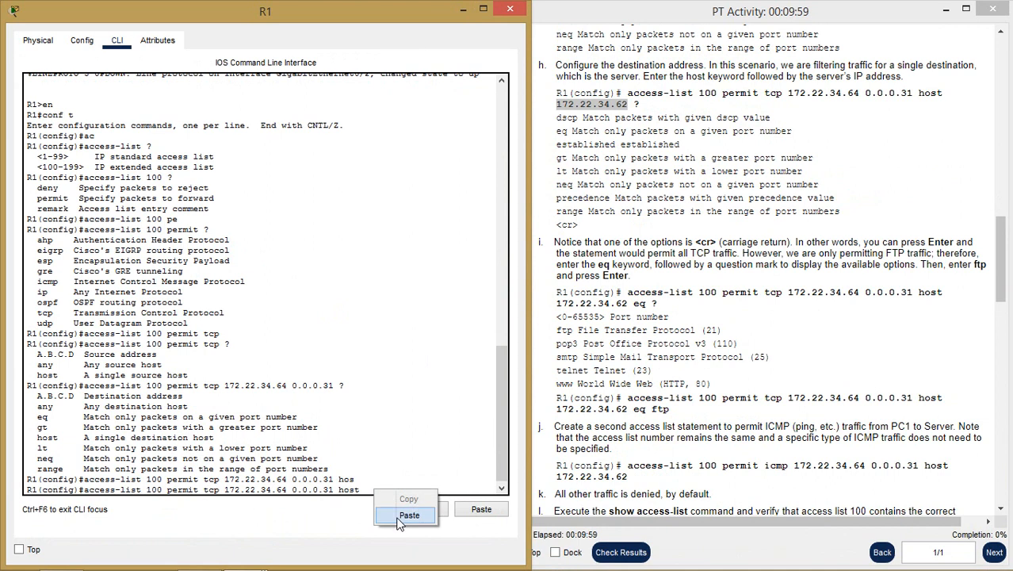
pyautogui.click(409, 514)
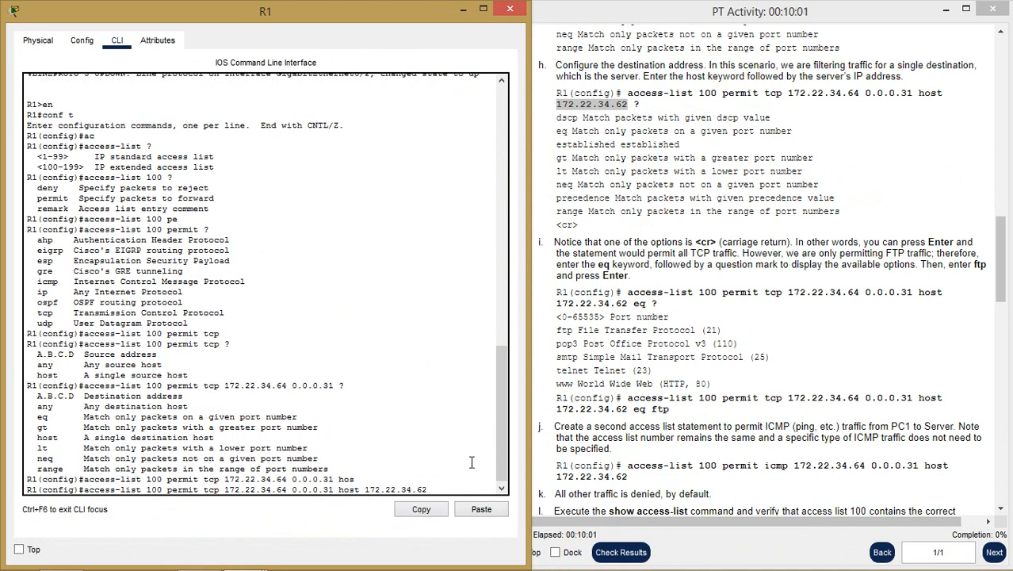
pyautogui.write('?')
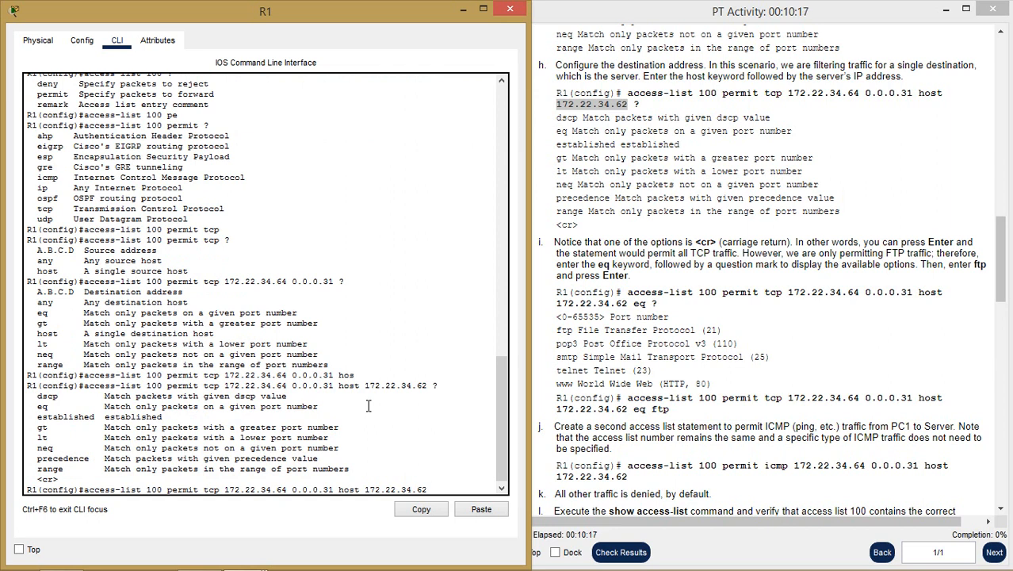
# - Finish the statement with eq ftp and enter it
pyautogui.write('q ?')
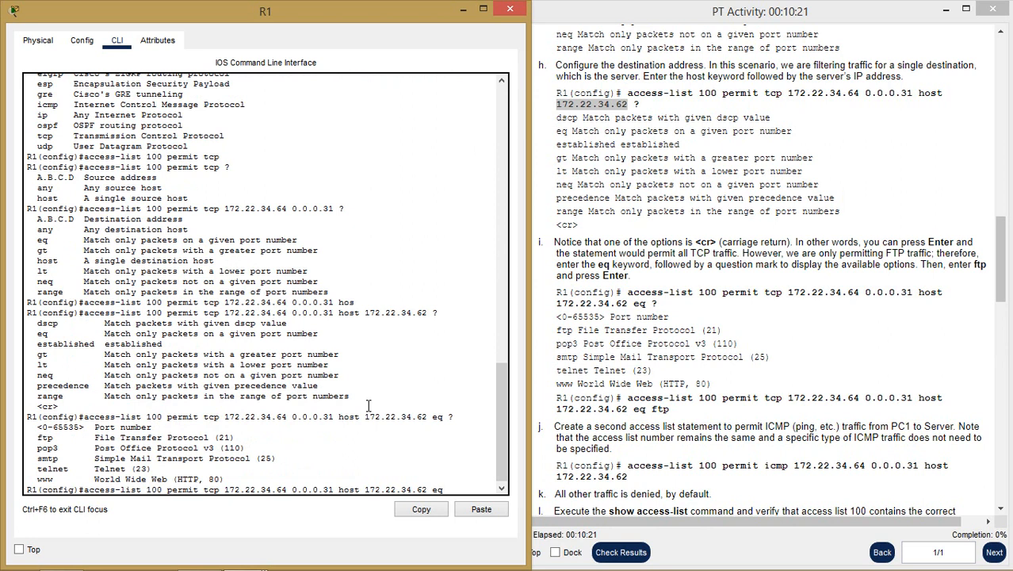
pyautogui.doubleClick(50, 437)
pyautogui.write('ftp')
pyautogui.press('Return')
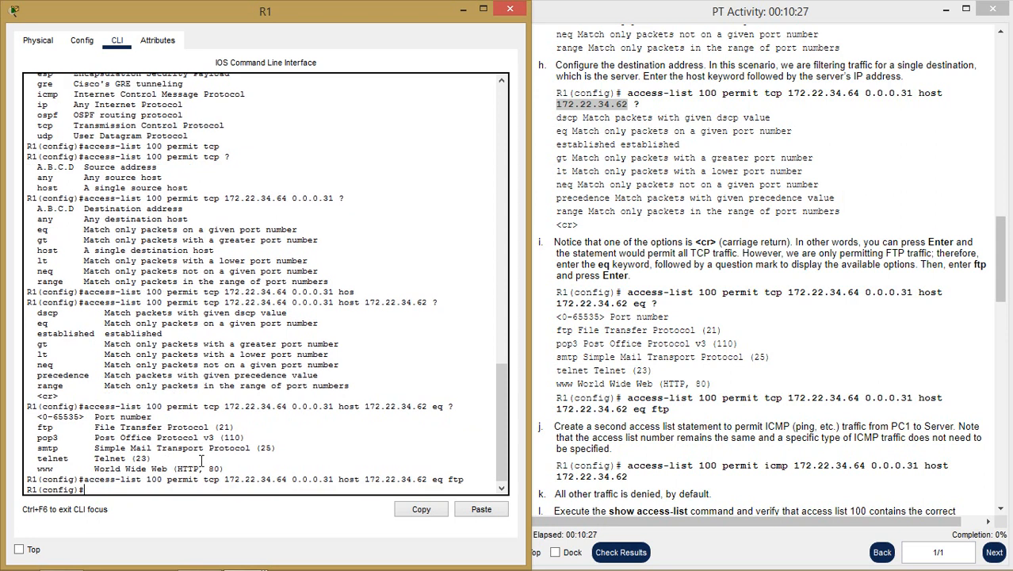
pyautogui.click(761, 242)
# - Begin the 'access-list 100 permit icmp' statement on R1's console
pyautogui.scroll(-1, 761, 242)
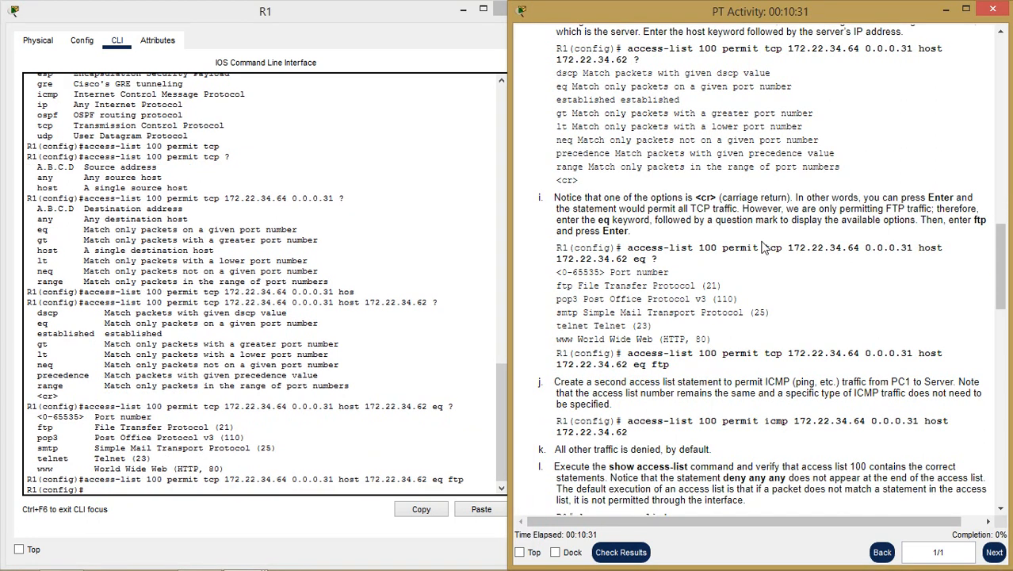
pyautogui.scroll(-2, 764, 247)
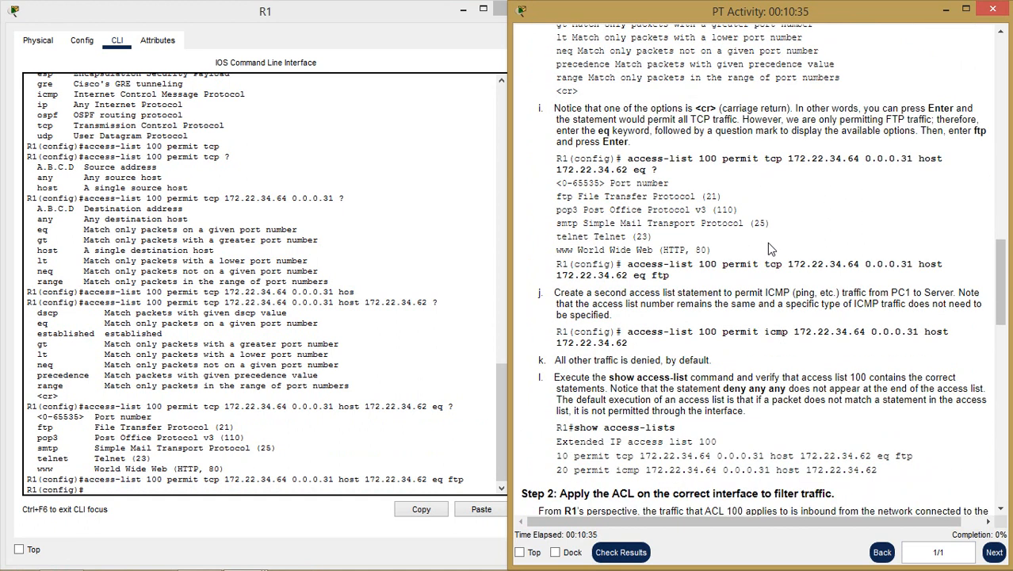
pyautogui.scroll(3, 767, 243)
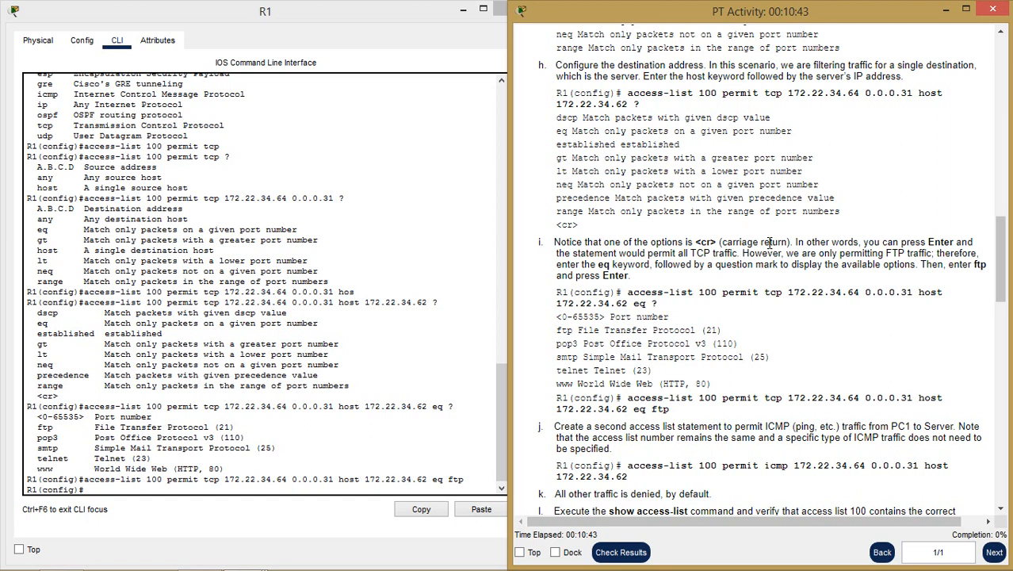
pyautogui.click(209, 491)
pyautogui.write('ac')
pyautogui.press('Tab')
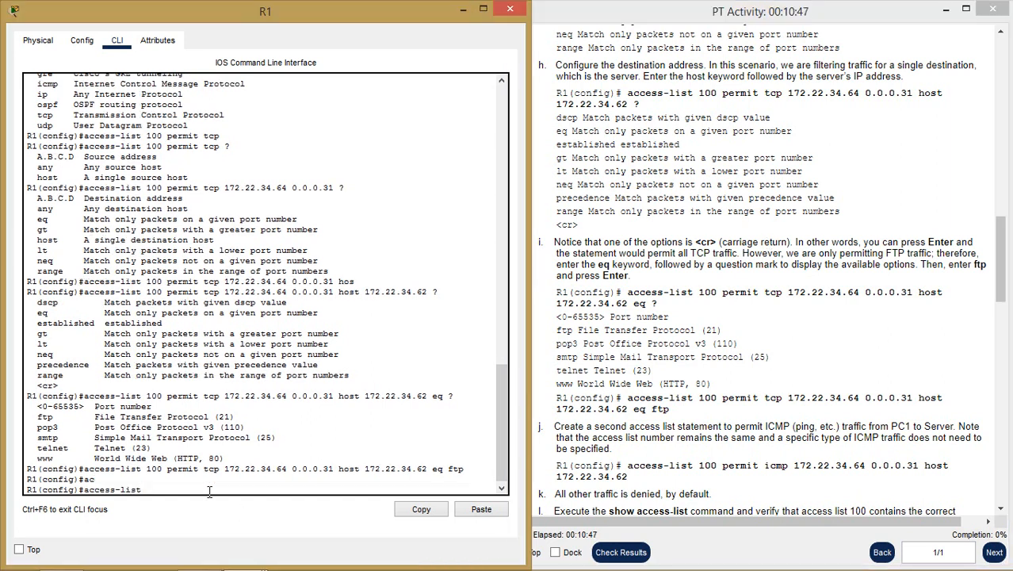
pyautogui.write('100 per')
pyautogui.press('Tab')
pyautogui.write('?')
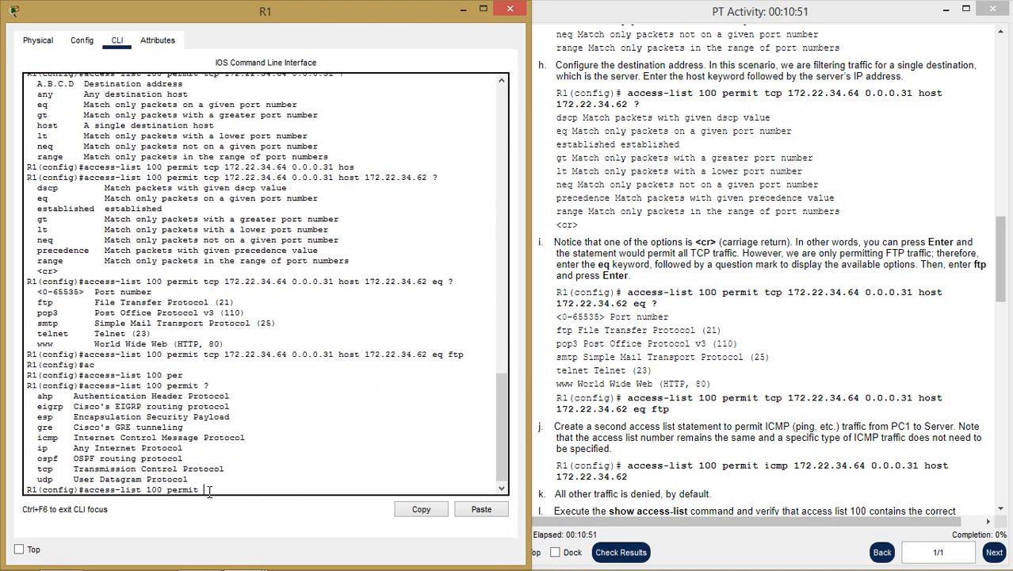
pyautogui.doubleClick(47, 437)
pyautogui.click(212, 489)
pyautogui.write('cm')
pyautogui.press('Tab')
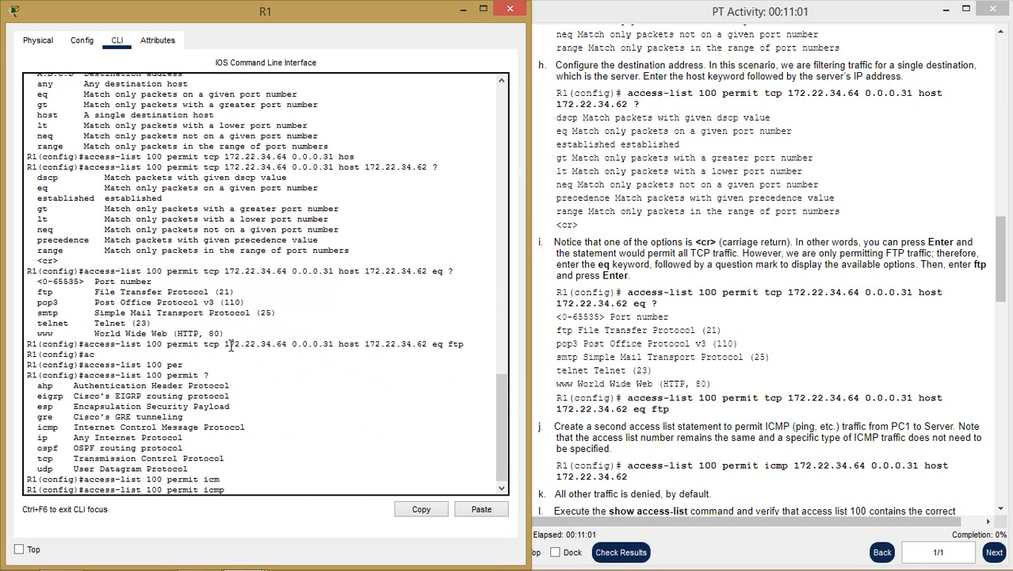
# - Complete it with 172.22.34.64 0.0.0.31 host 172.22.34.62, copied from the FTP entry
pyautogui.moveTo(225, 343); pyautogui.dragTo(427, 346)
pyautogui.hotkey('ctrl', 'c')
pyautogui.rightClick(426, 346)
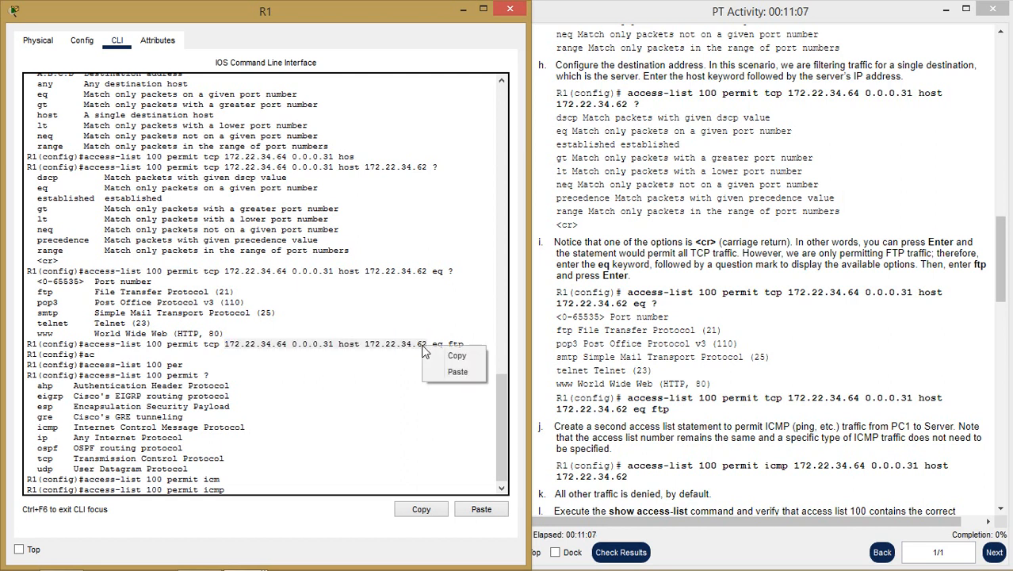
pyautogui.click(454, 352)
pyautogui.click(267, 489)
pyautogui.rightClick(268, 490)
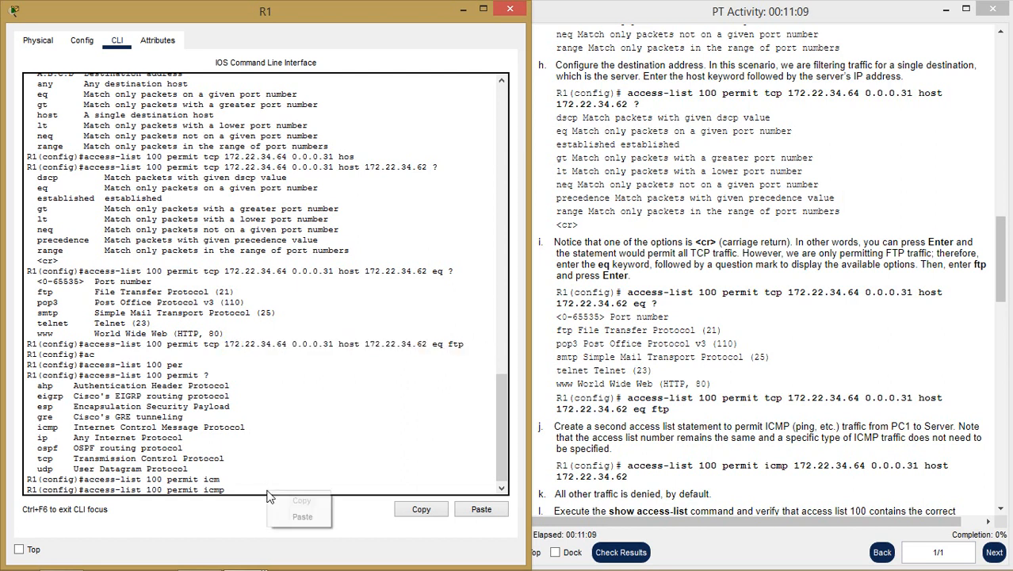
pyautogui.click(305, 523)
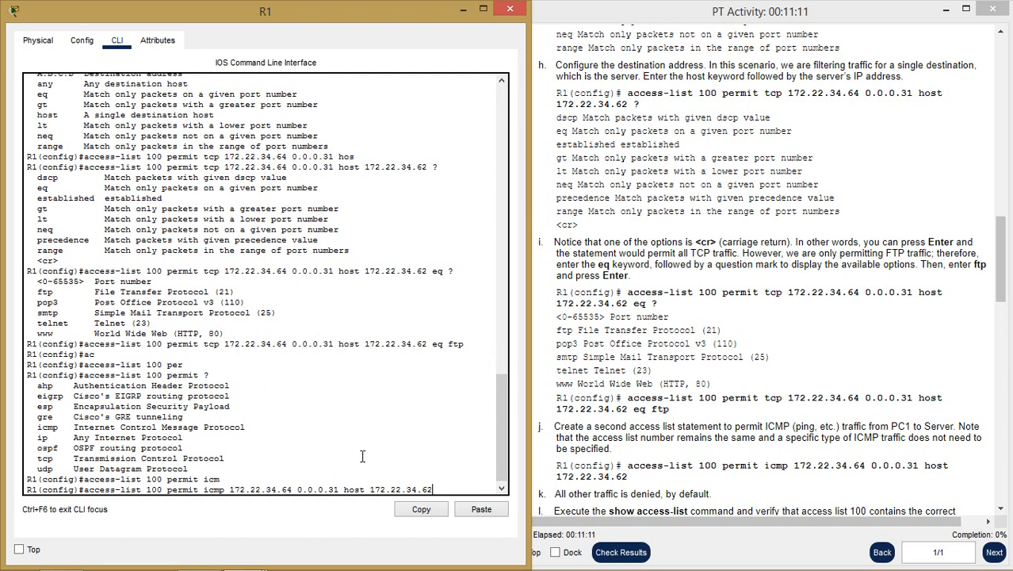
pyautogui.doubleClick(216, 489)
pyautogui.click(455, 484)
pyautogui.click(439, 489)
pyautogui.press('Return')
# - Leave configuration mode with 'end' and start the show access-lists command
pyautogui.write('end')
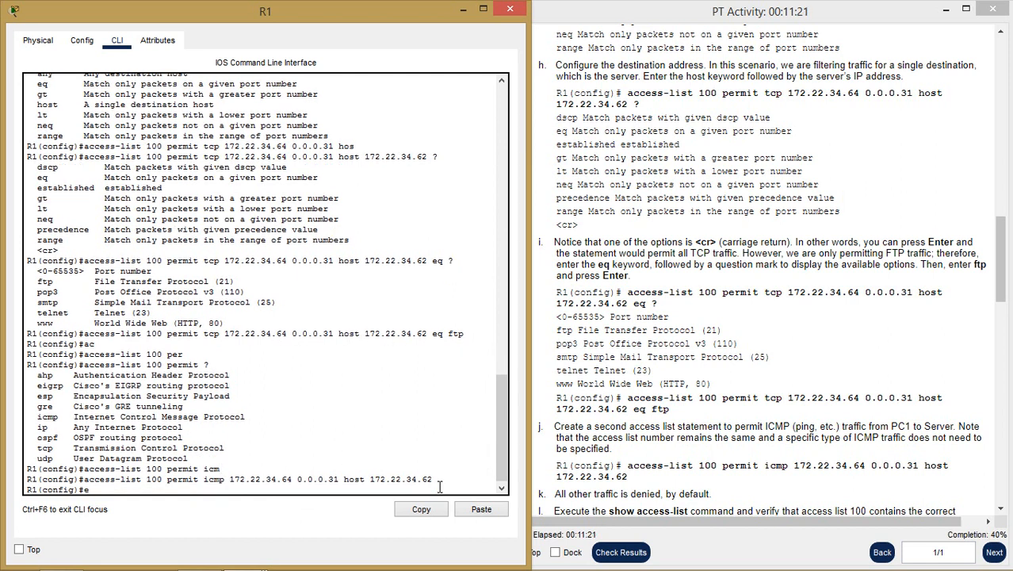
pyautogui.press('Return')
pyautogui.write('sh')
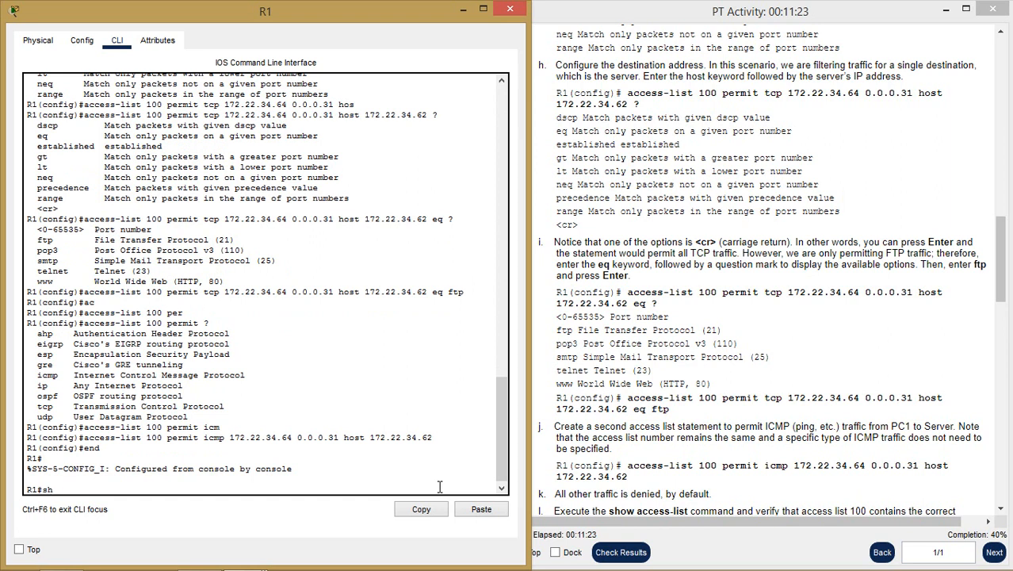
pyautogui.write(' ac')
pyautogui.press('Tab')
# - Display access list 100's FTP and ICMP entries, select them, and minimize the R1 console
pyautogui.press('Return')
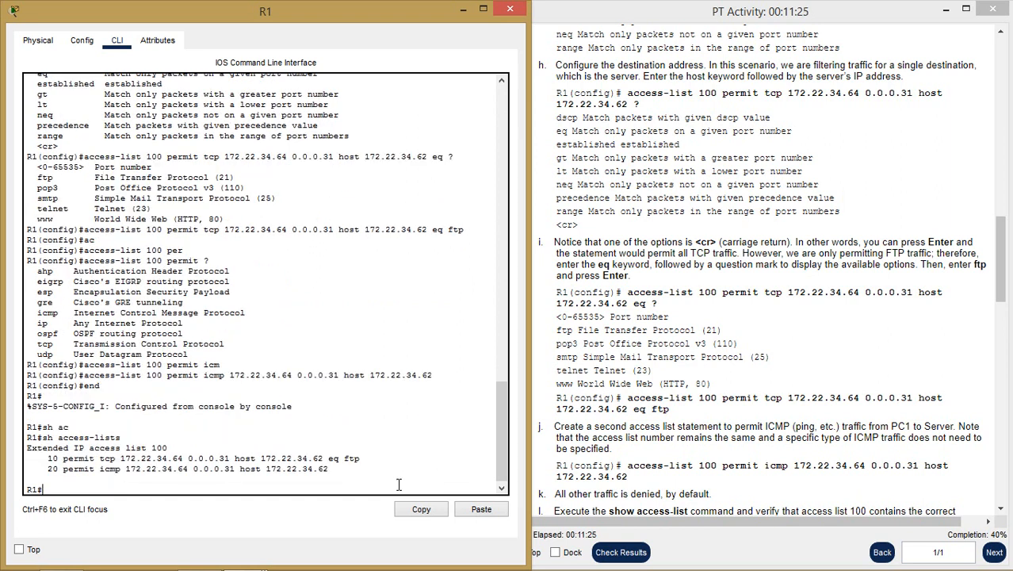
pyautogui.moveTo(329, 469); pyautogui.dragTo(26, 469)
pyautogui.click(720, 444)
pyautogui.scroll(-5, 721, 443)
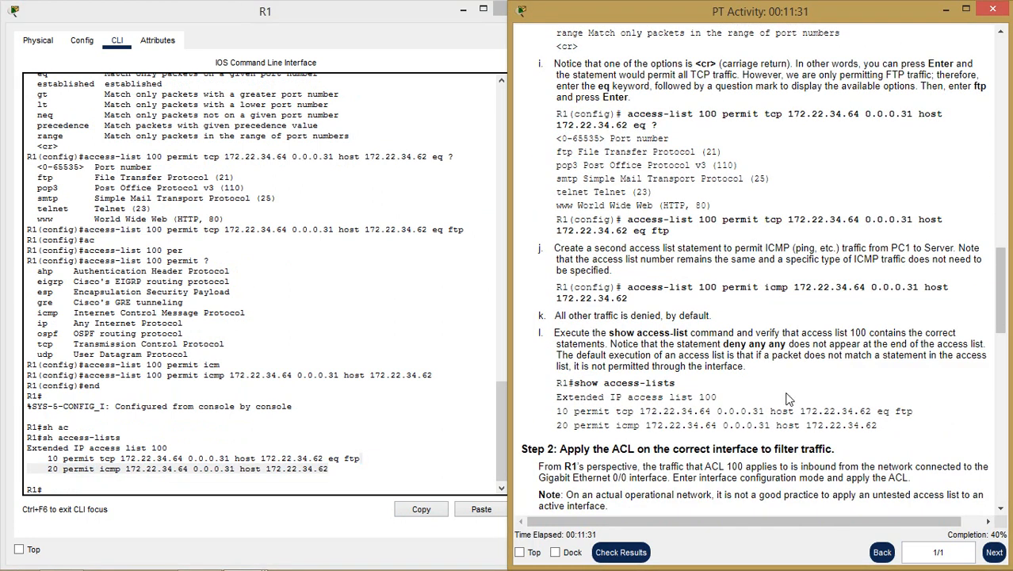
pyautogui.scroll(-1, 789, 398)
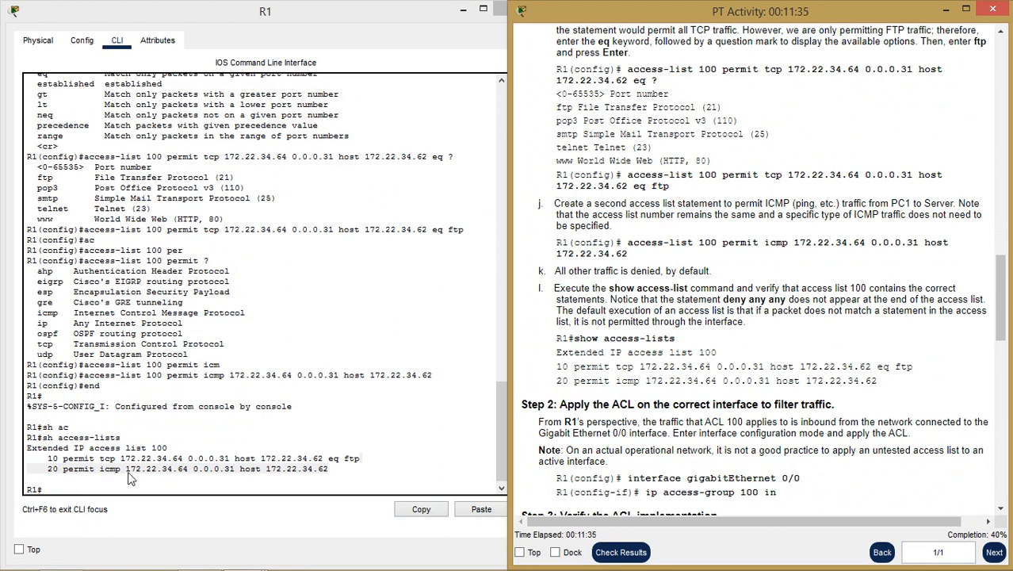
pyautogui.moveTo(331, 469); pyautogui.dragTo(27, 448)
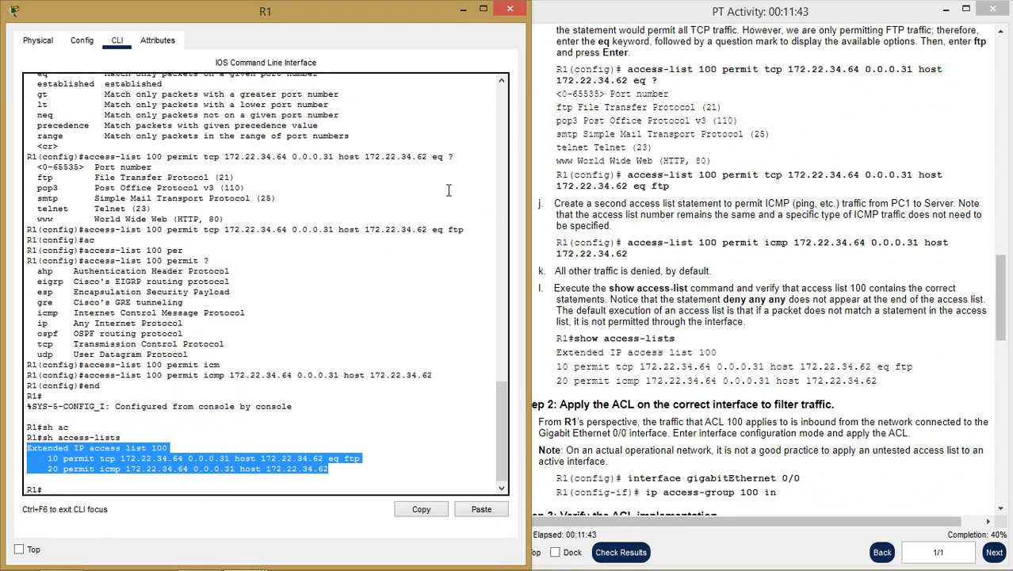
pyautogui.click(463, 10)
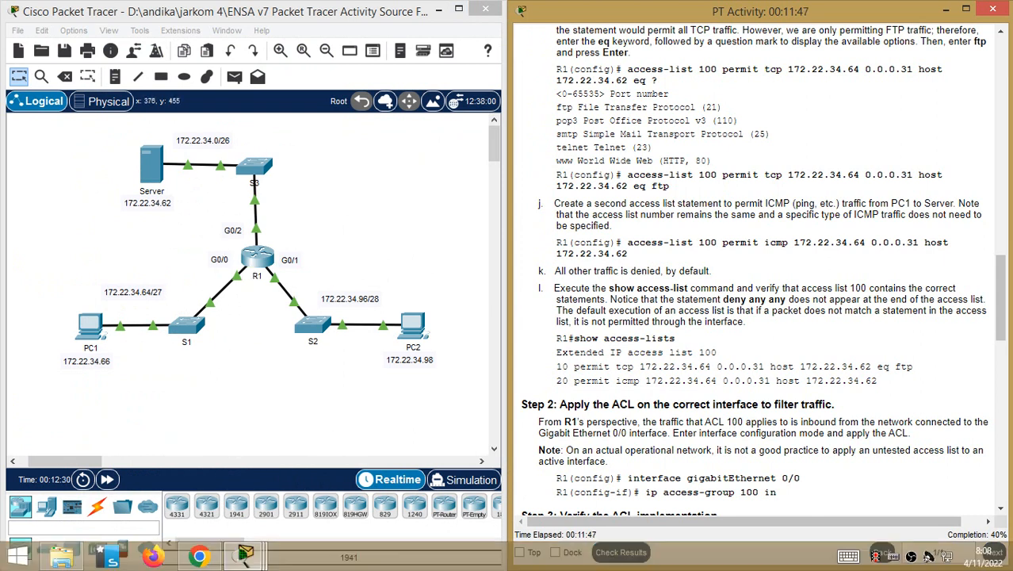
# - Apply access list 100 inbound on R1's G0/0 with 'ip access-group 100 in'
pyautogui.moveTo(245, 557)
pyautogui.click(449, 503)
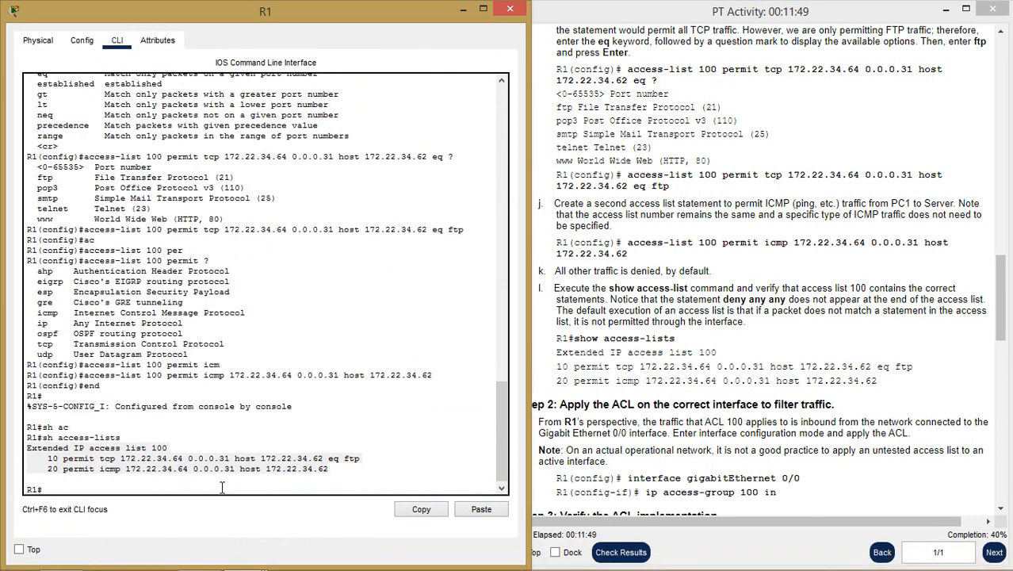
pyautogui.write('con')
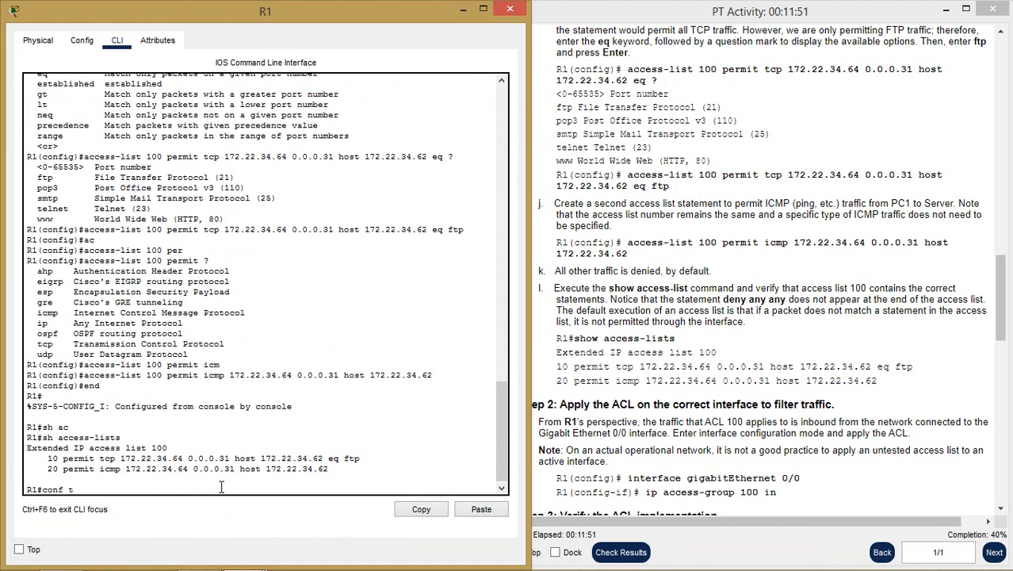
pyautogui.write('f t')
pyautogui.press('Return')
pyautogui.write('int')
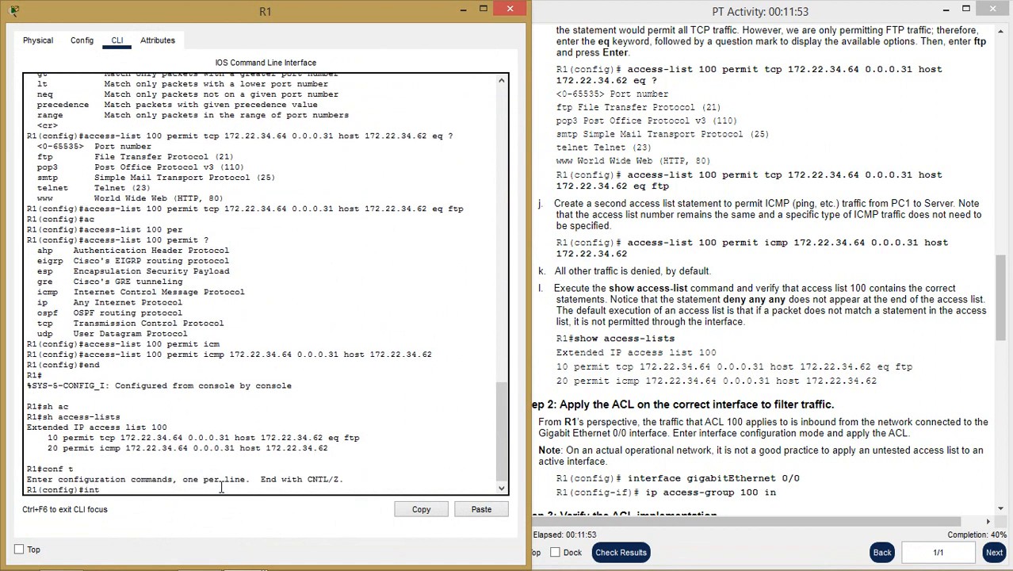
pyautogui.write(' g0/0')
pyautogui.press('Return')
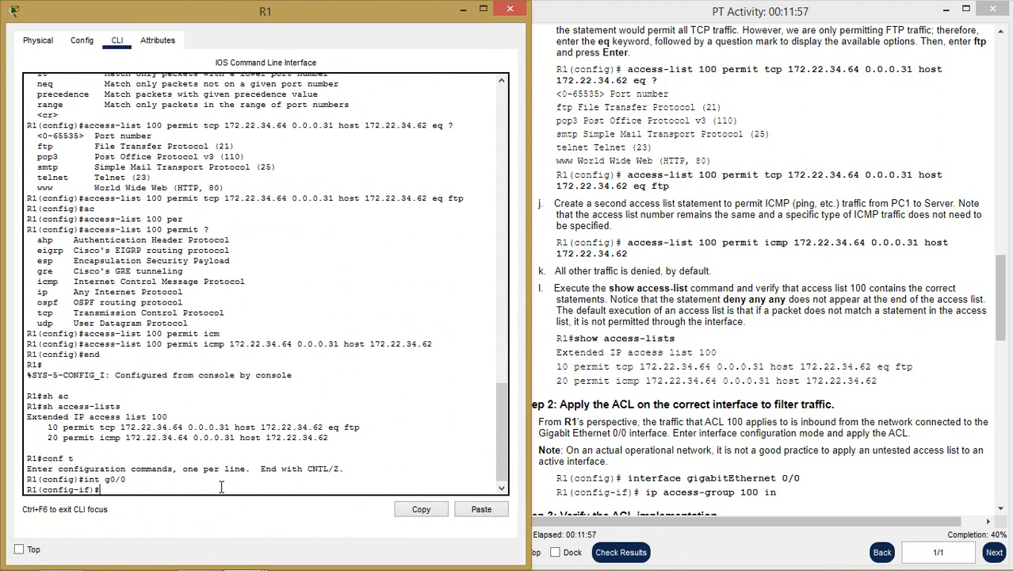
pyautogui.write('ip ac')
pyautogui.press('Tab')
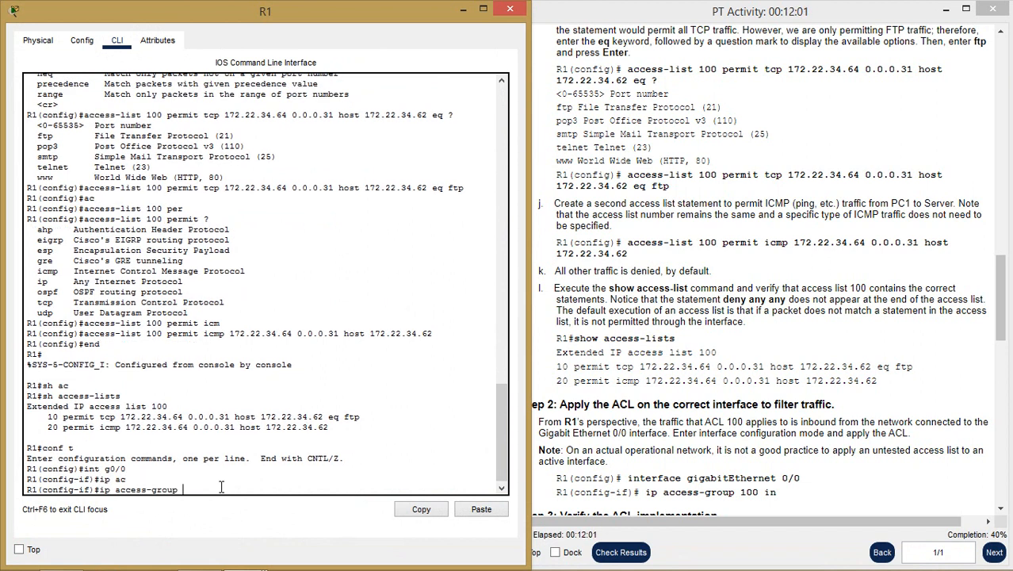
pyautogui.write('100 in')
pyautogui.press('Return')
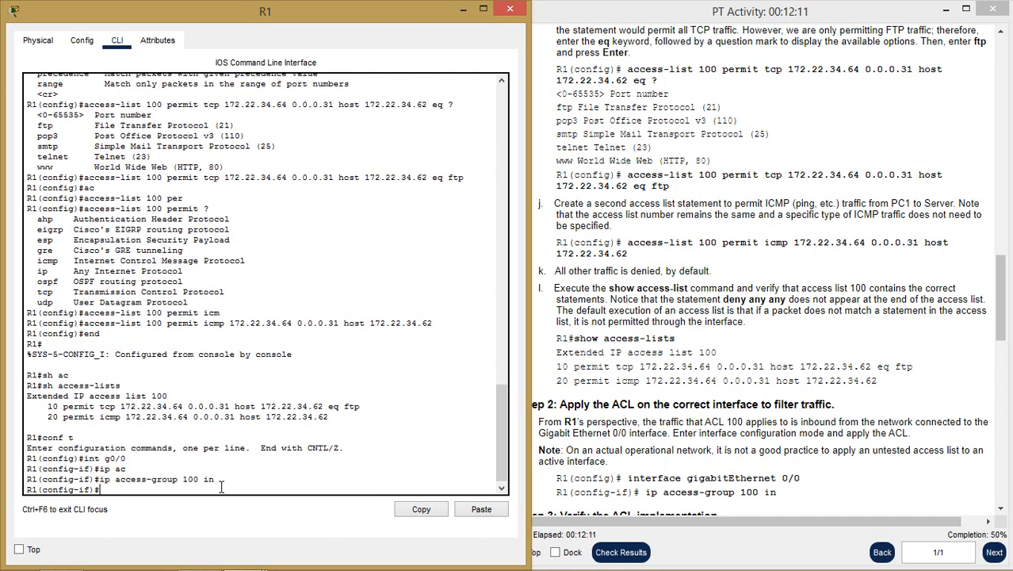
# - Review the activity instructions and minimize R1's console to show the topology
pyautogui.click(756, 458)
pyautogui.scroll(-4, 754, 459)
pyautogui.scroll(-3, 756, 460)
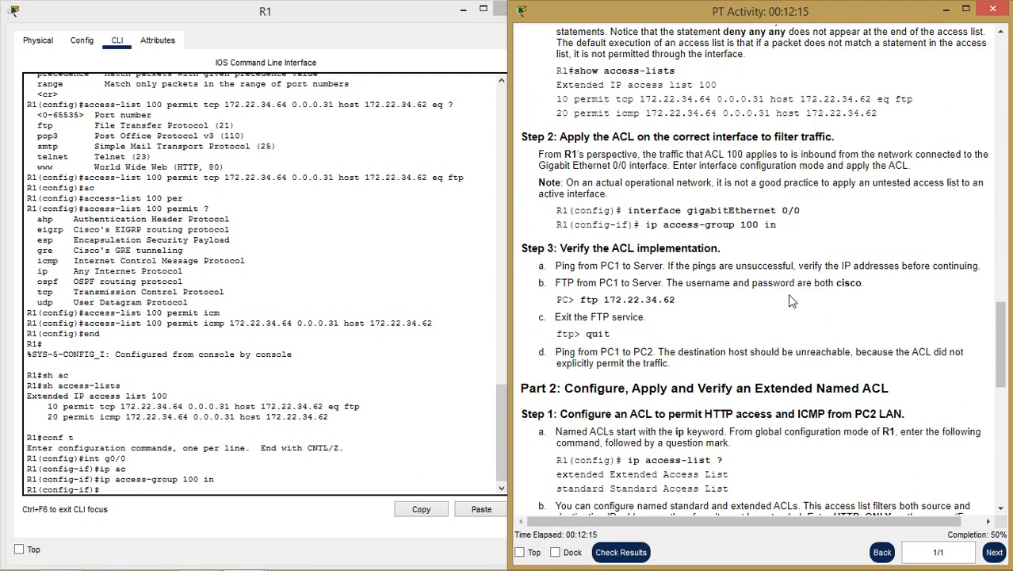
pyautogui.scroll(-1, 789, 295)
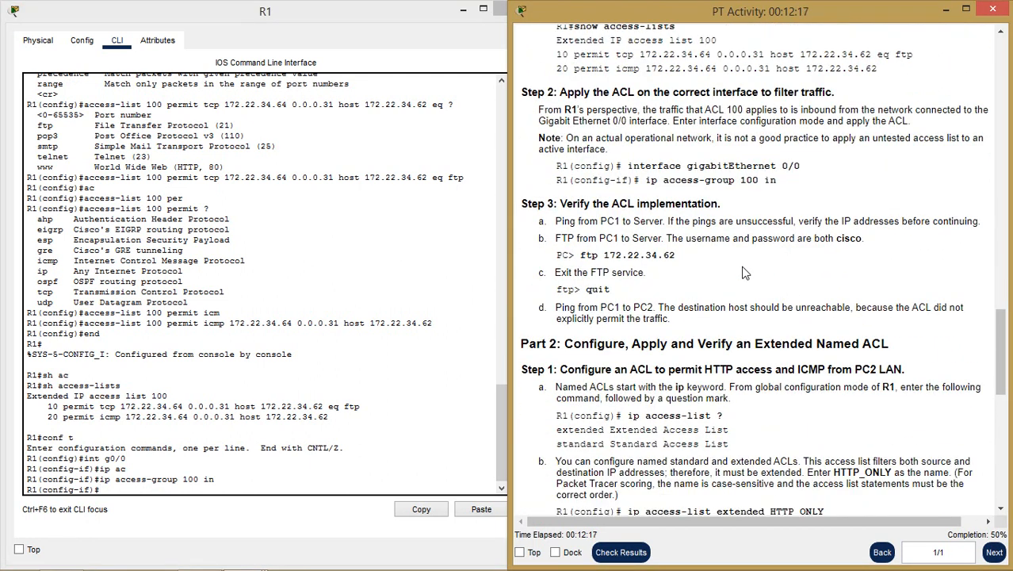
pyautogui.click(463, 9)
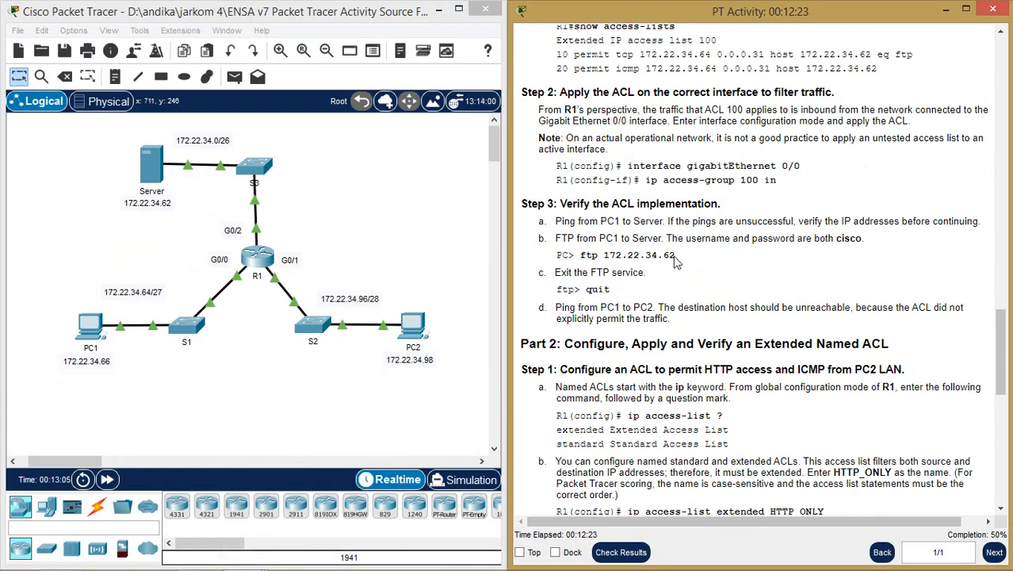
# - Copy 'ftp 172.22.34.62' from the instructions and open PC1's Command Prompt
pyautogui.moveTo(676, 255); pyautogui.dragTo(603, 255)
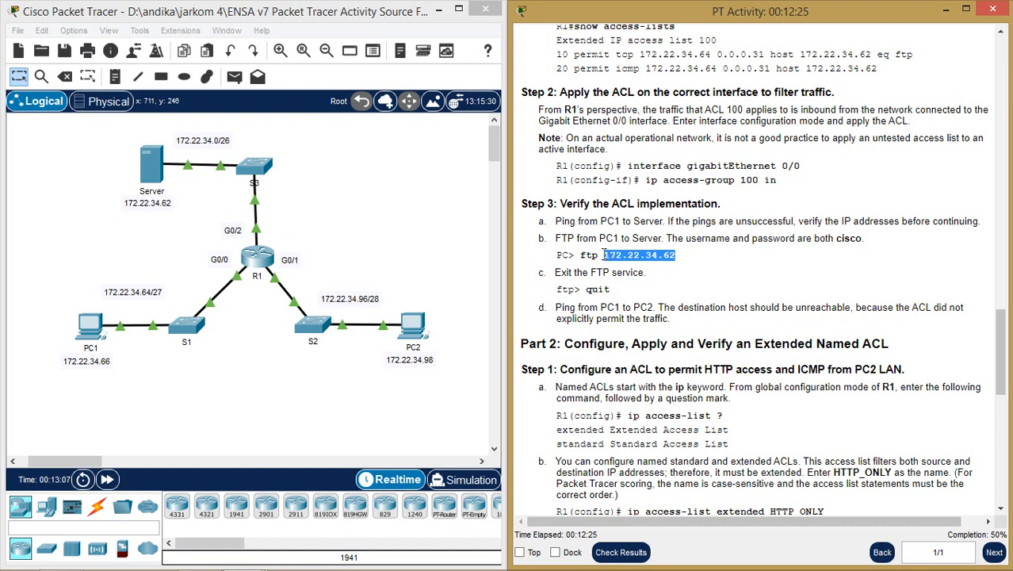
pyautogui.click(670, 263)
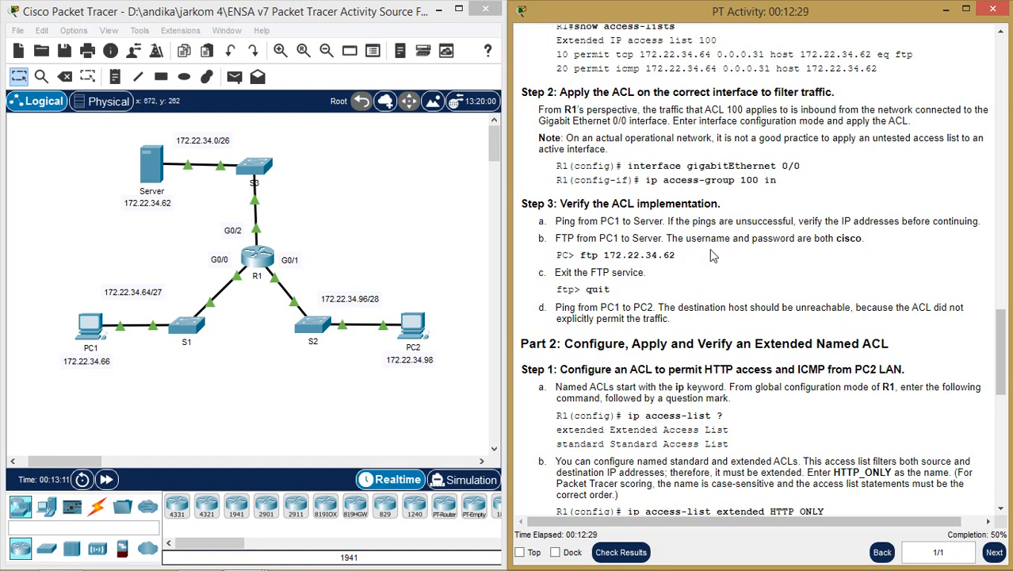
pyautogui.moveTo(711, 255); pyautogui.dragTo(579, 256)
pyautogui.hotkey('ctrl', 'c')
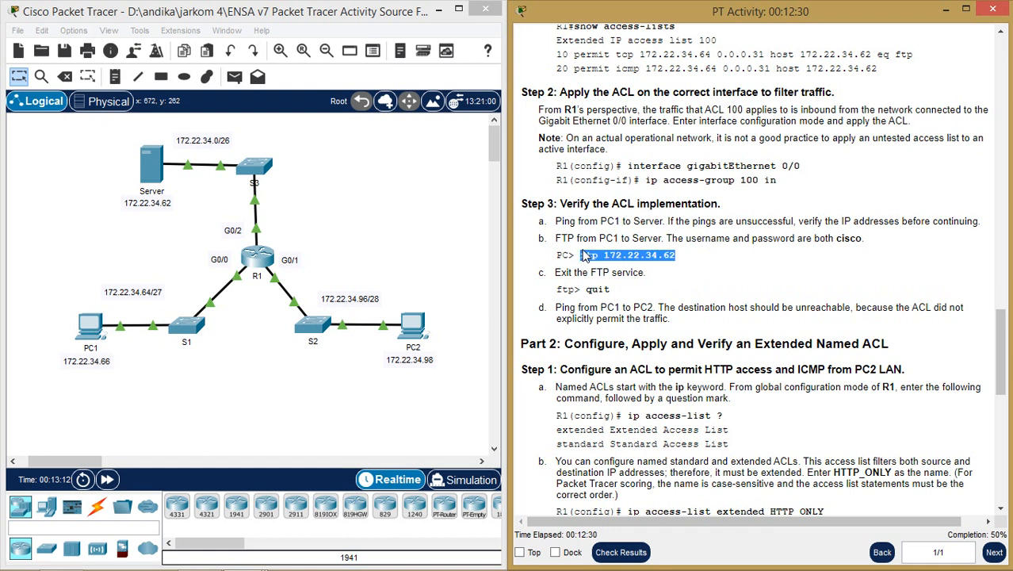
pyautogui.click(94, 331)
pyautogui.moveTo(576, 47); pyautogui.dragTo(379, 29)
pyautogui.click(158, 55)
pyautogui.click(408, 114)
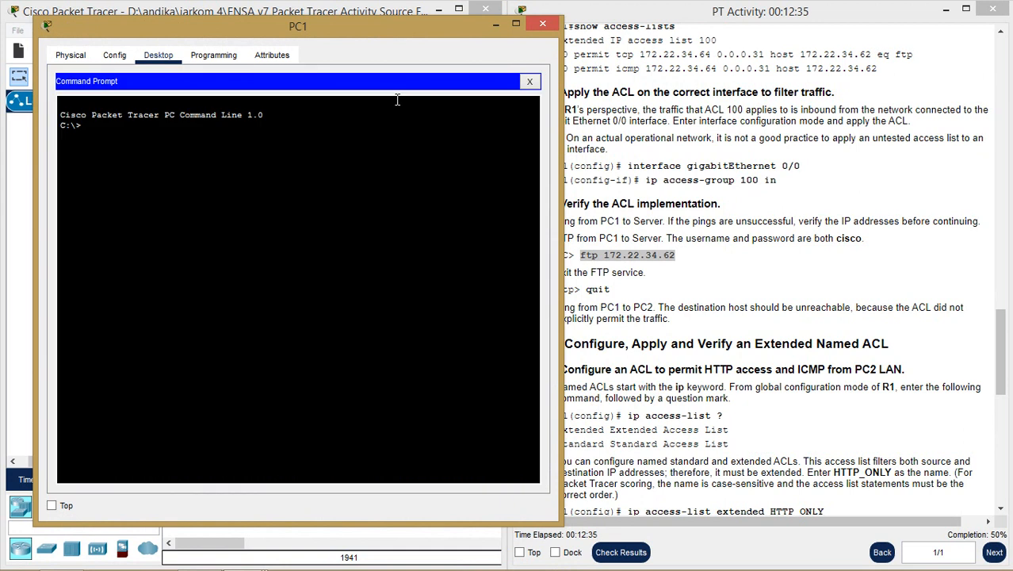
# - FTP from PC1 to 172.22.34.62, log in with the FTP username and password, then quit
pyautogui.rightClick(205, 125)
pyautogui.click(255, 151)
pyautogui.press('Return')
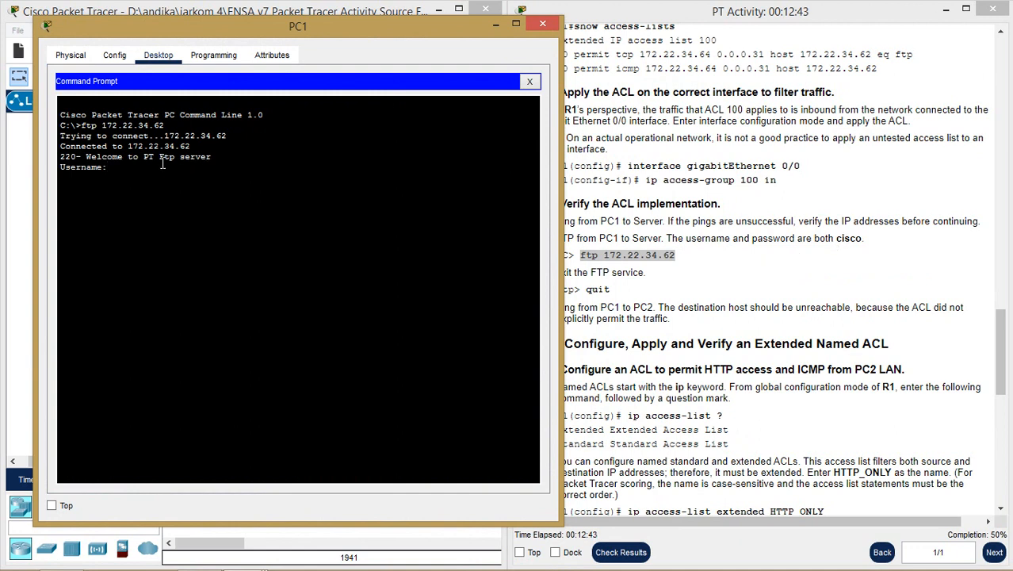
pyautogui.write('cisco')
pyautogui.press('Return')
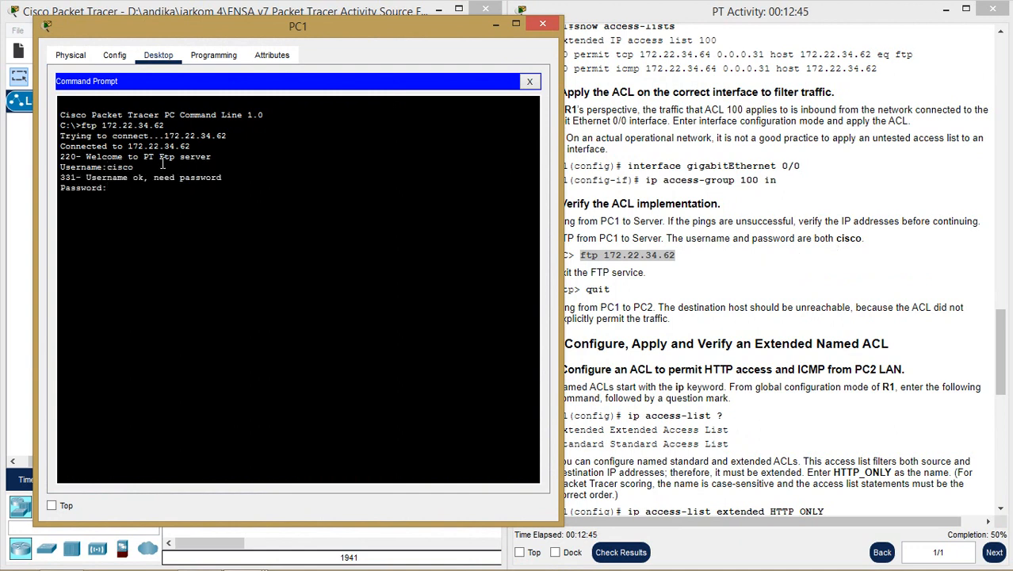
pyautogui.write('cisco')
pyautogui.press('Return')
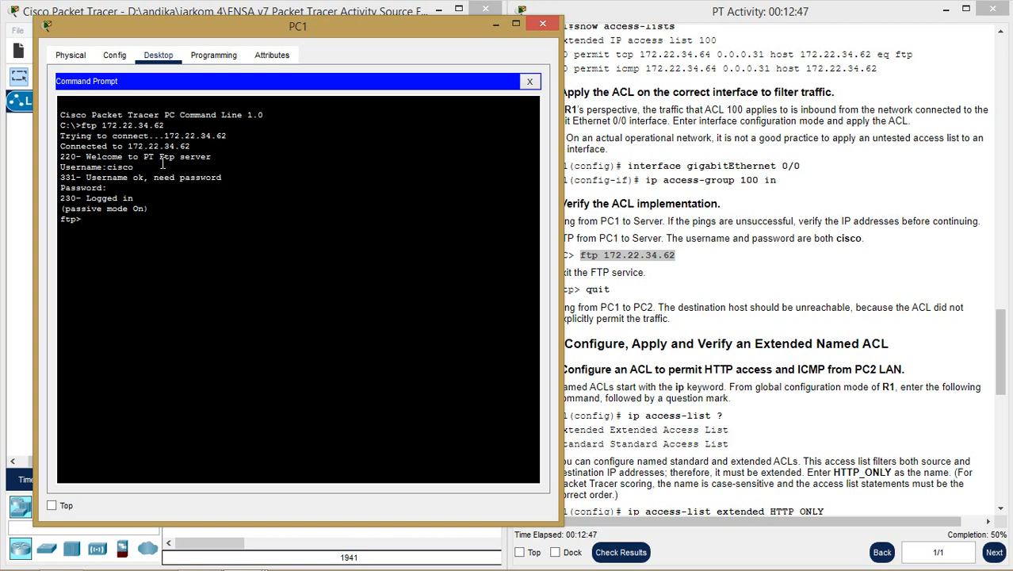
pyautogui.write('exit')
pyautogui.press('Return')
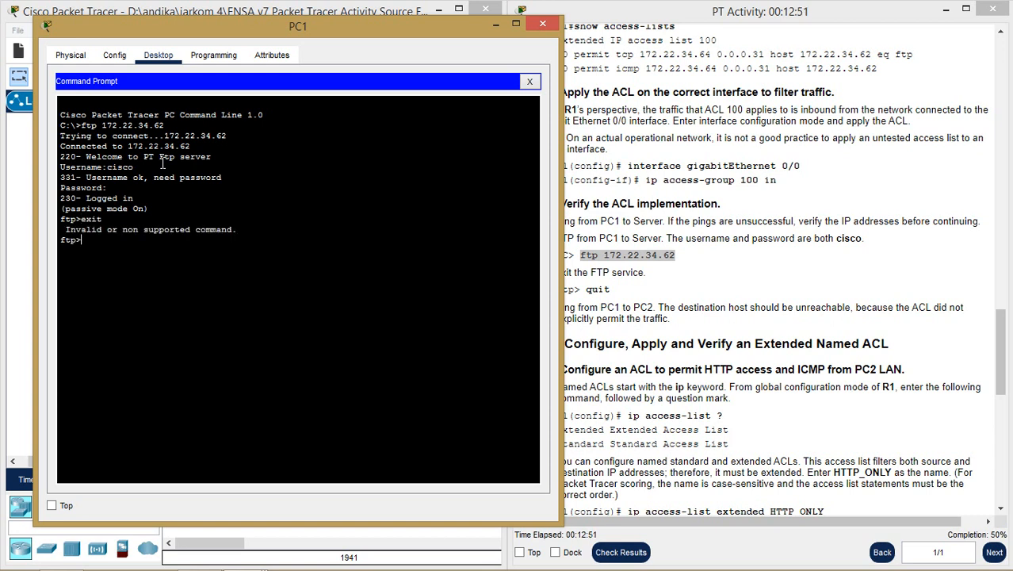
pyautogui.write('quit')
pyautogui.press('Return')
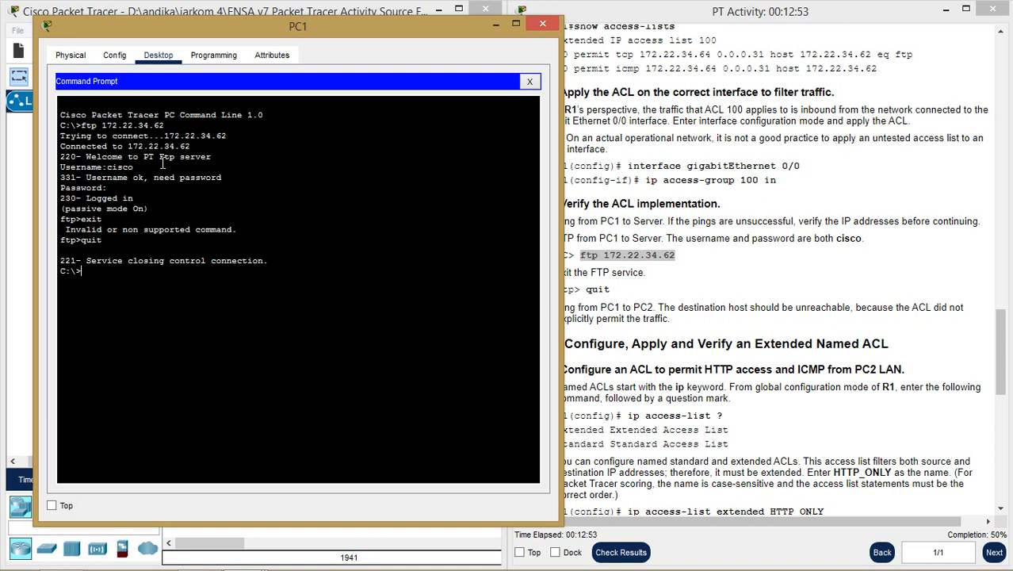
# - Ping 172.22.34.62 from PC1, stop the ping, and close PC1's window
pyautogui.write('ftp 172.22.34.62')
pyautogui.press('Left')
pyautogui.press('Left')
pyautogui.press('Left')
pyautogui.press('Left')
pyautogui.press('Left')
pyautogui.press('Left')
pyautogui.press('BackSpace')
pyautogui.press('BackSpace')
pyautogui.write('ing')
pyautogui.press('Return')
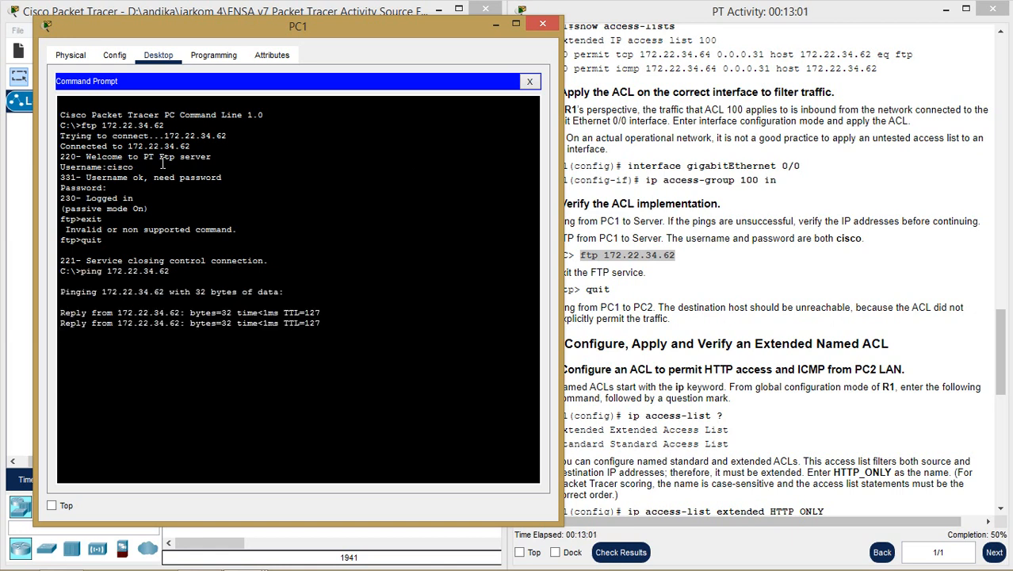
pyautogui.hotkey('ctrl', 'c')
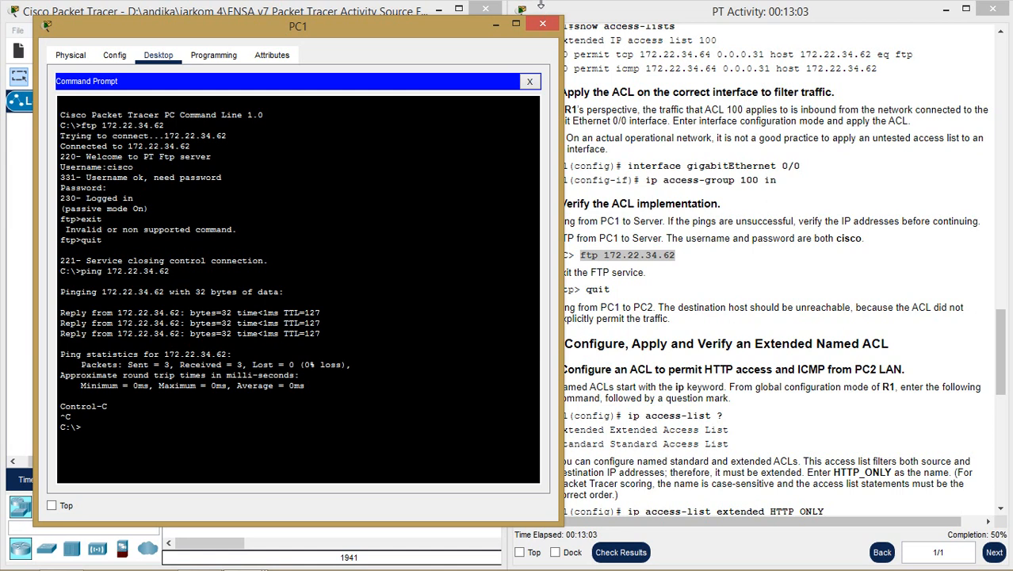
pyautogui.click(542, 24)
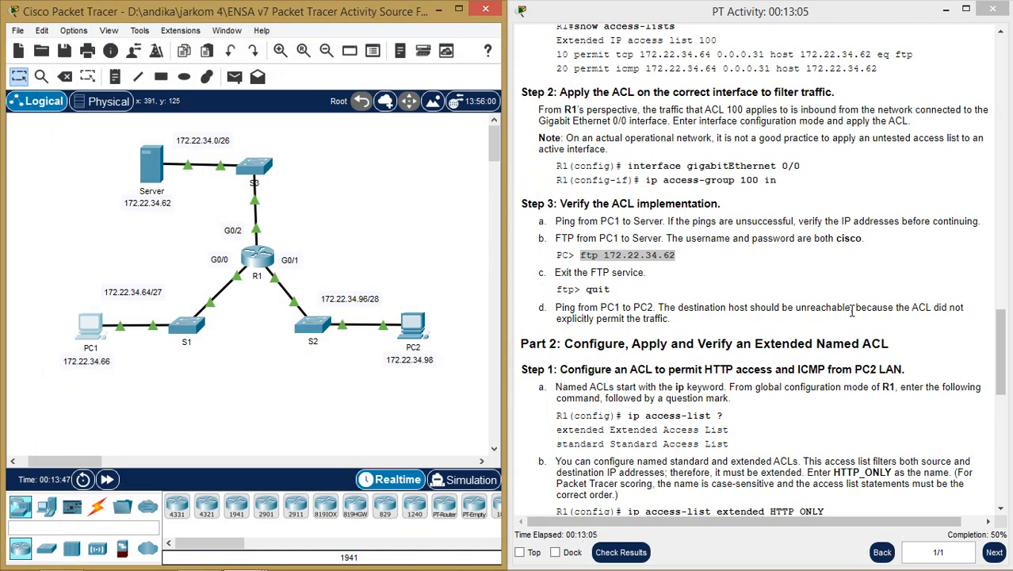
# - Highlight the 'ip access-list' command in the instructions and bring up R1's CLI
pyautogui.click(829, 310)
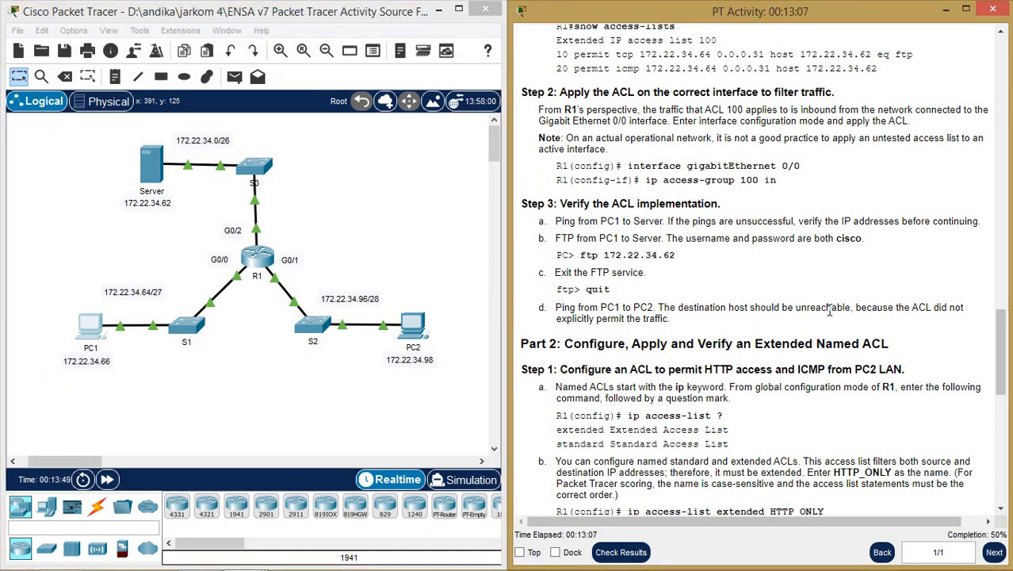
pyautogui.scroll(-3, 829, 317)
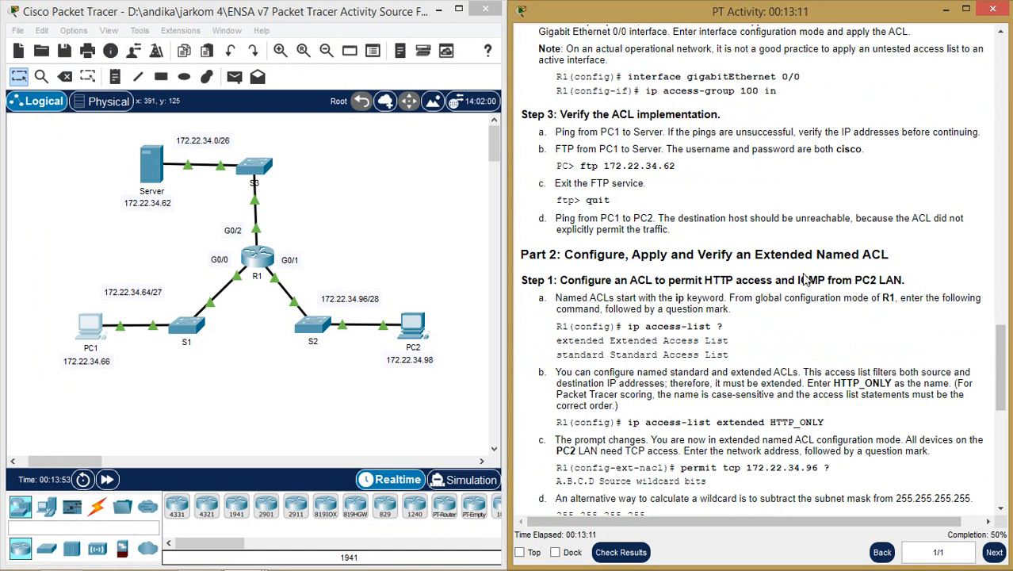
pyautogui.moveTo(754, 252); pyautogui.dragTo(858, 274)
pyautogui.click(858, 274)
pyautogui.scroll(-1, 795, 293)
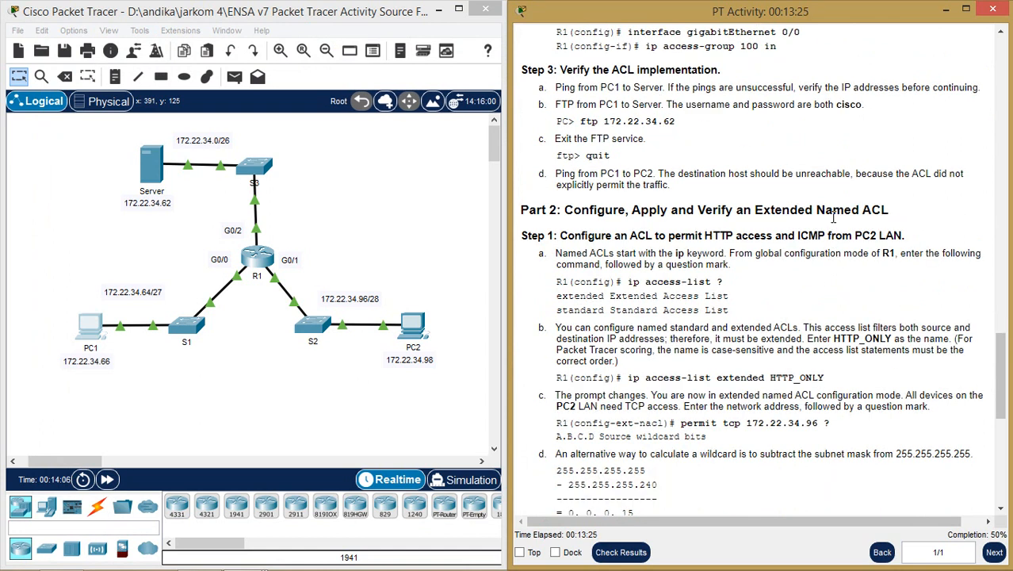
pyautogui.scroll(-1, 787, 225)
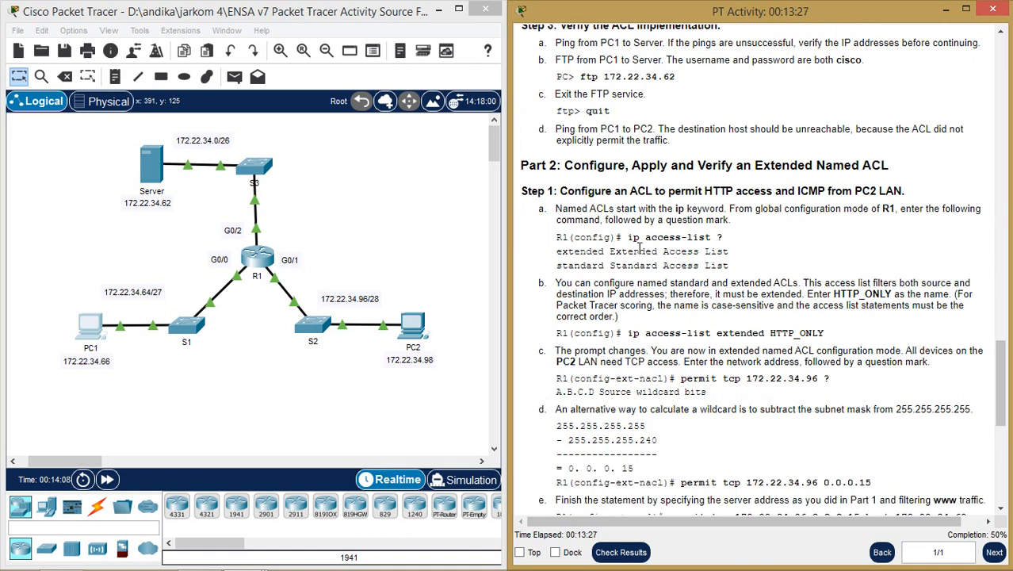
pyautogui.moveTo(628, 237); pyautogui.dragTo(718, 237)
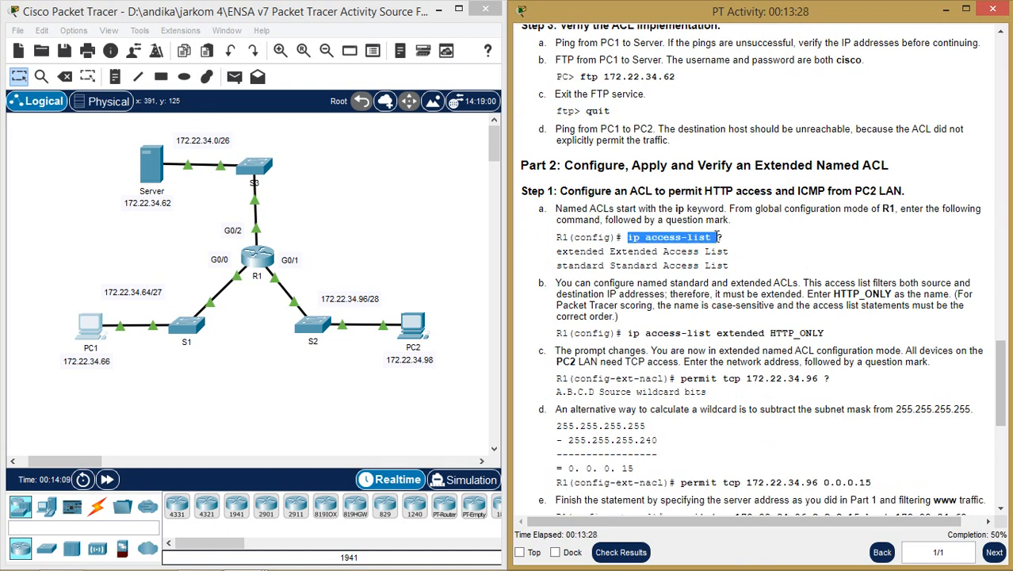
pyautogui.click(262, 260)
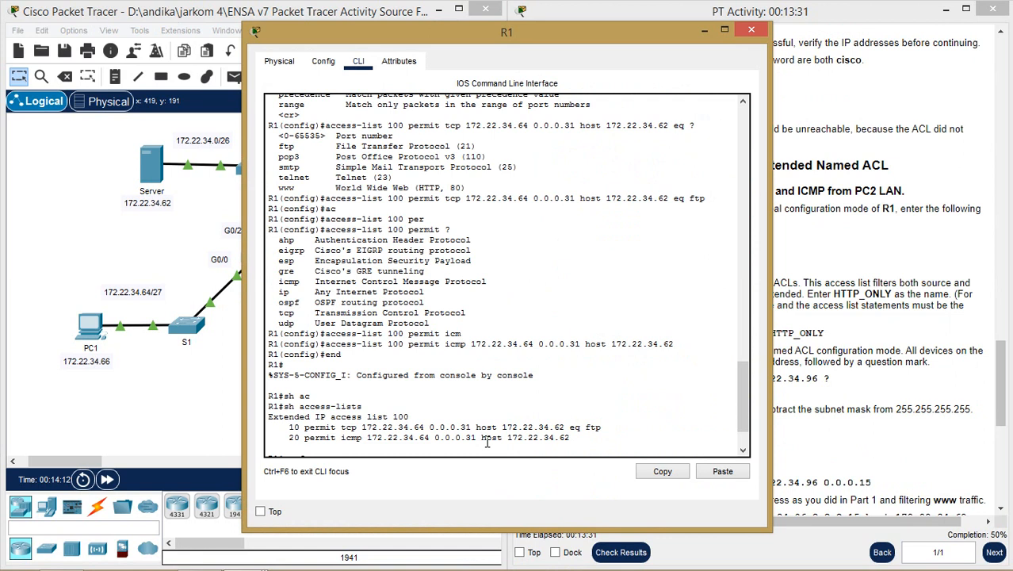
# - Paste 'ip access-group 100 in' for G0/0, return to global mode, and list ip access-list options
pyautogui.hotkey('ctrl', 'v')
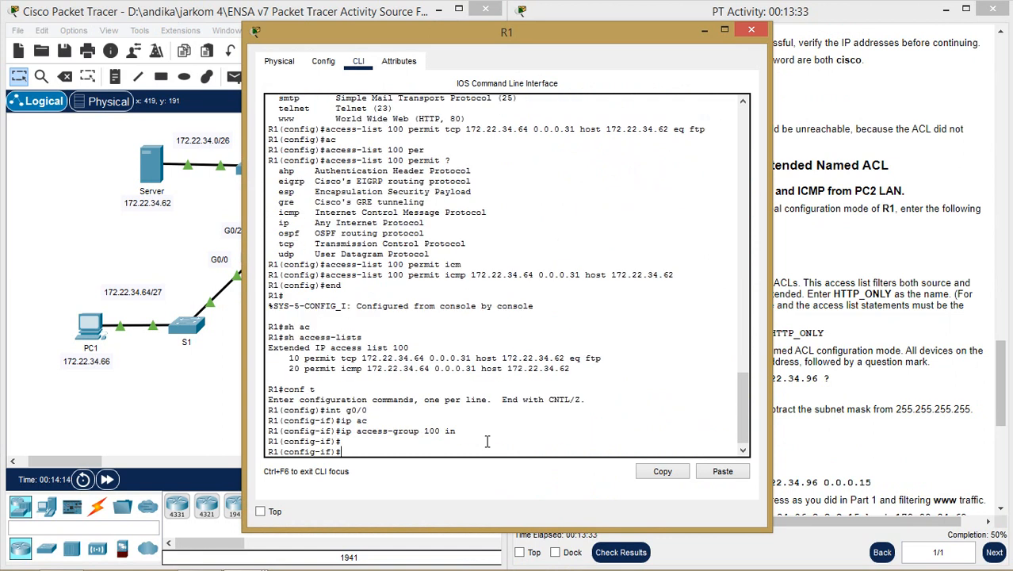
pyautogui.write('exit')
pyautogui.press('Return')
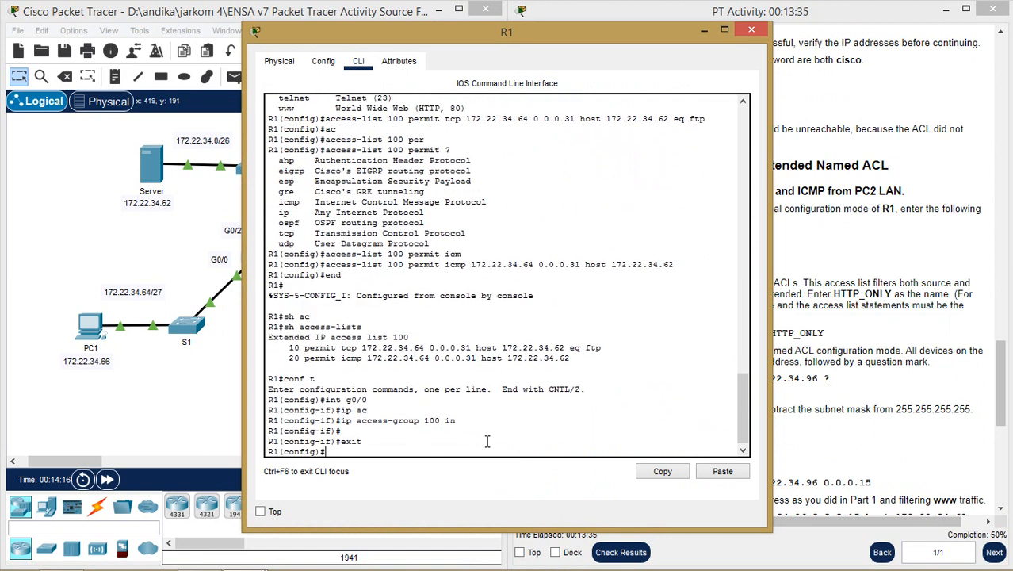
pyautogui.write('ip ac')
pyautogui.press('Tab')
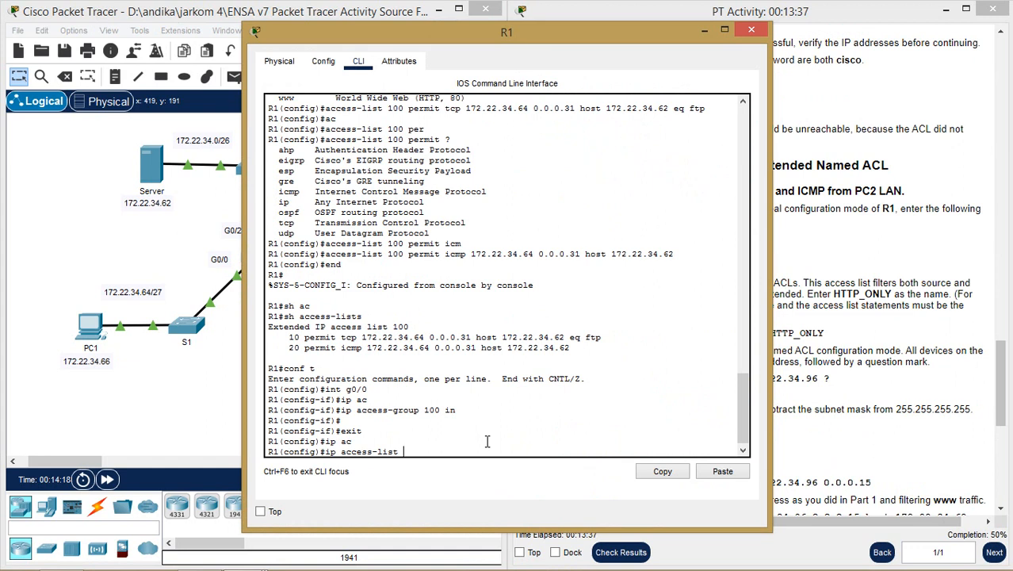
pyautogui.write('?')
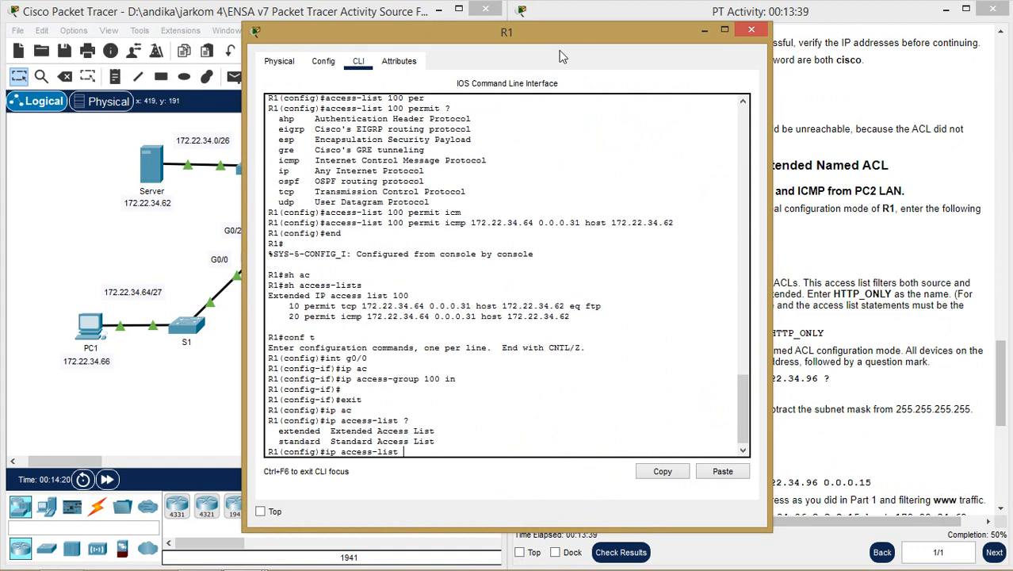
# - Create the extended named access list HTTP_ONLY
pyautogui.moveTo(586, 32); pyautogui.dragTo(638, 3)
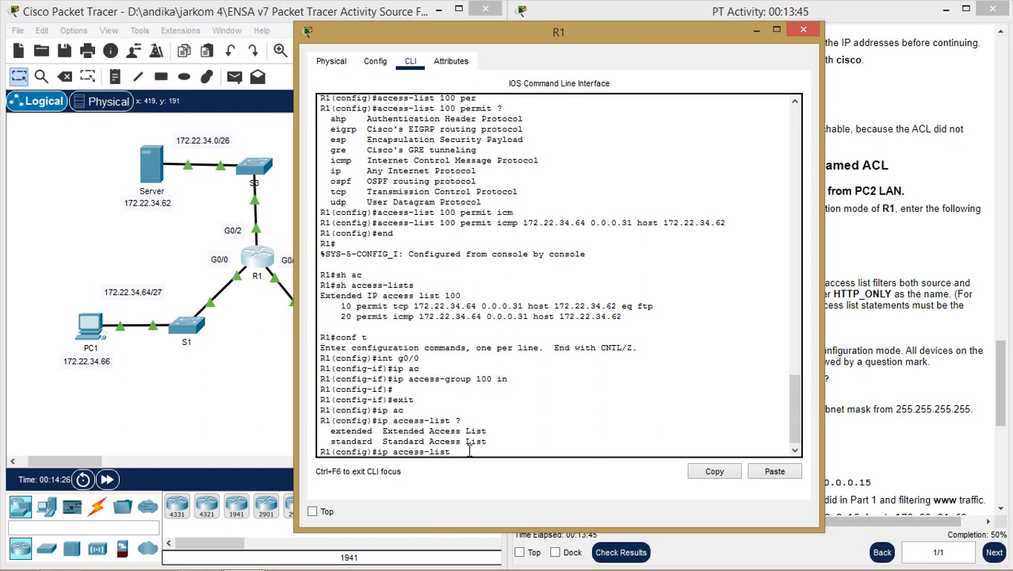
pyautogui.write('ex')
pyautogui.press('Tab')
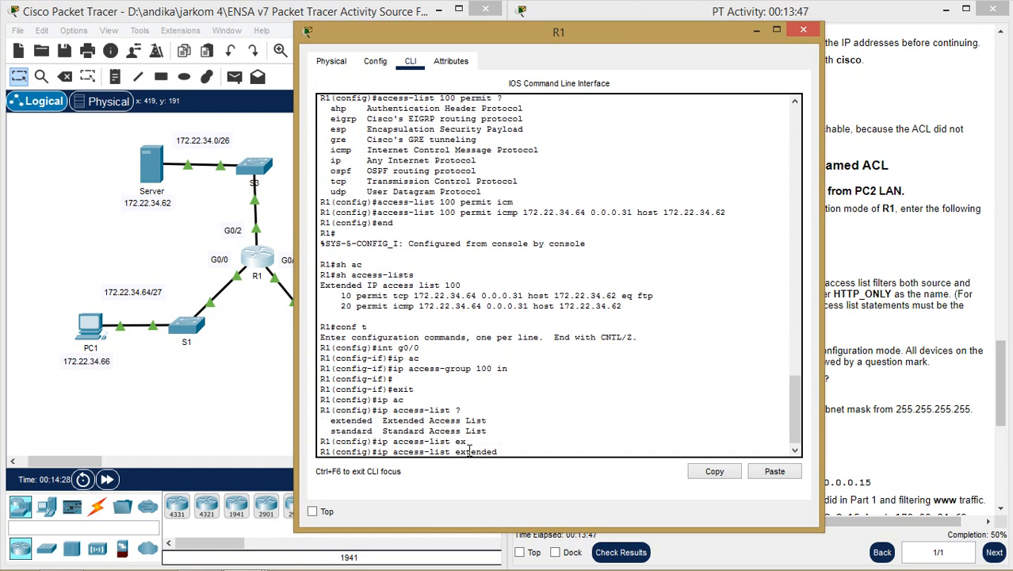
pyautogui.write('?')
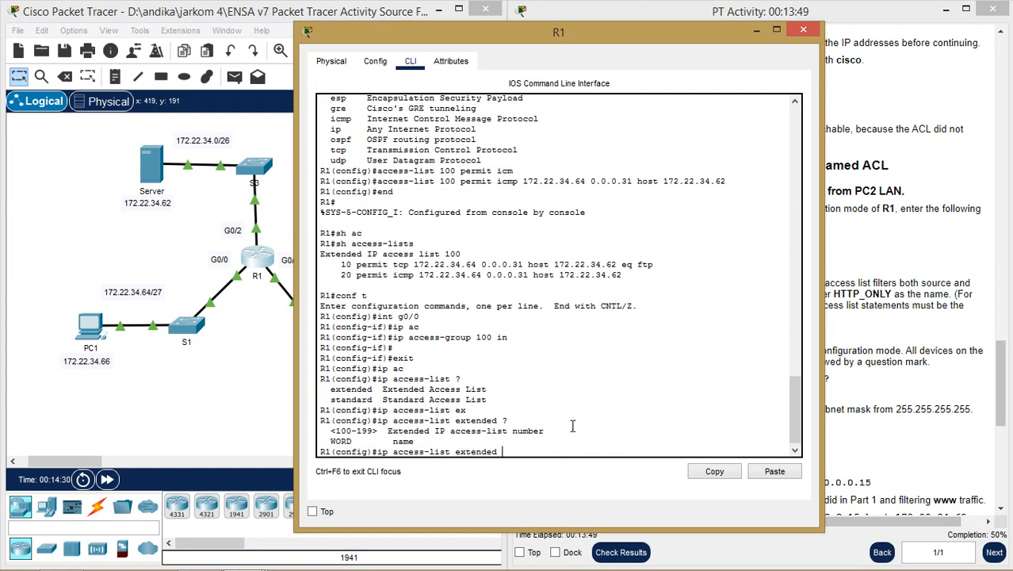
pyautogui.moveTo(721, 39); pyautogui.dragTo(479, 31)
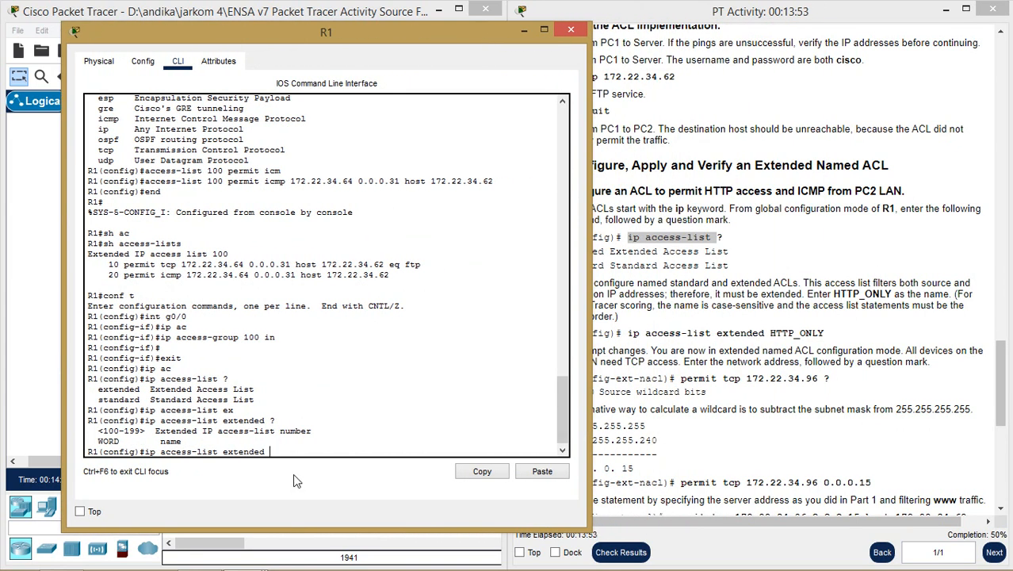
pyautogui.write('HTTP_ONLY')
pyautogui.press('Return')
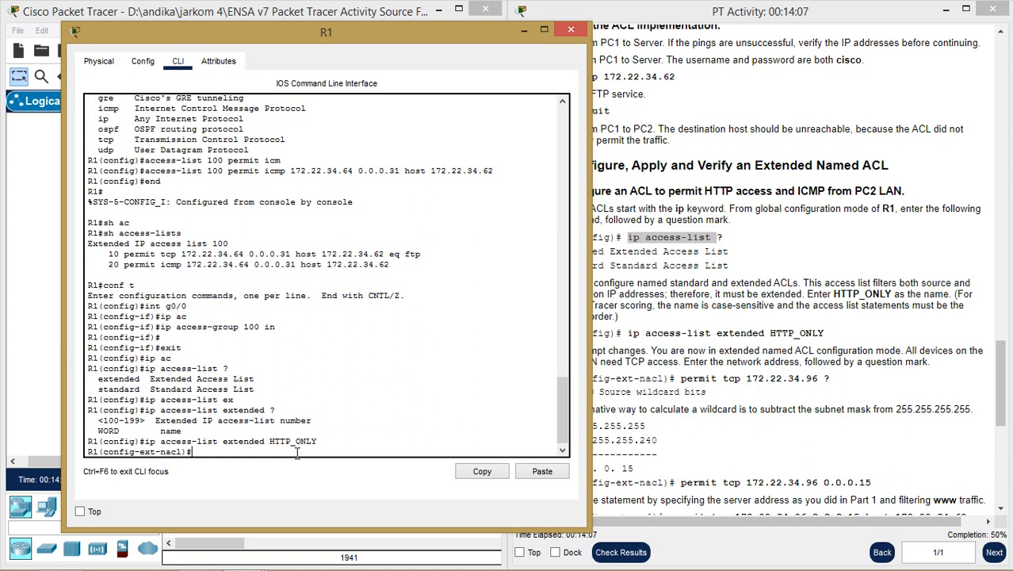
# - List HTTP_ONLY subcommands, enter 'permit tcp', then recall it to see source-address options
pyautogui.write('?')
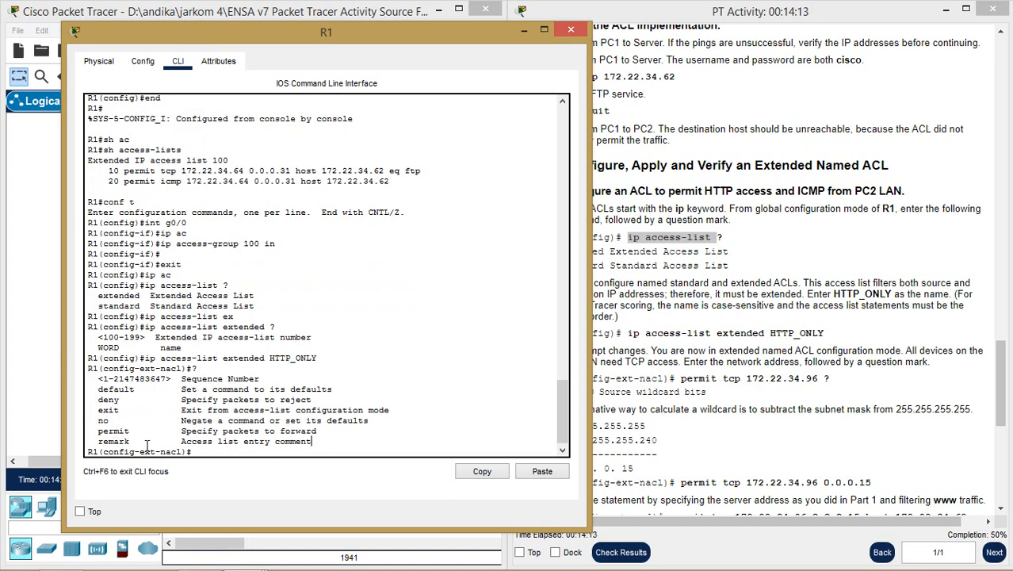
pyautogui.write('per')
pyautogui.press('Tab')
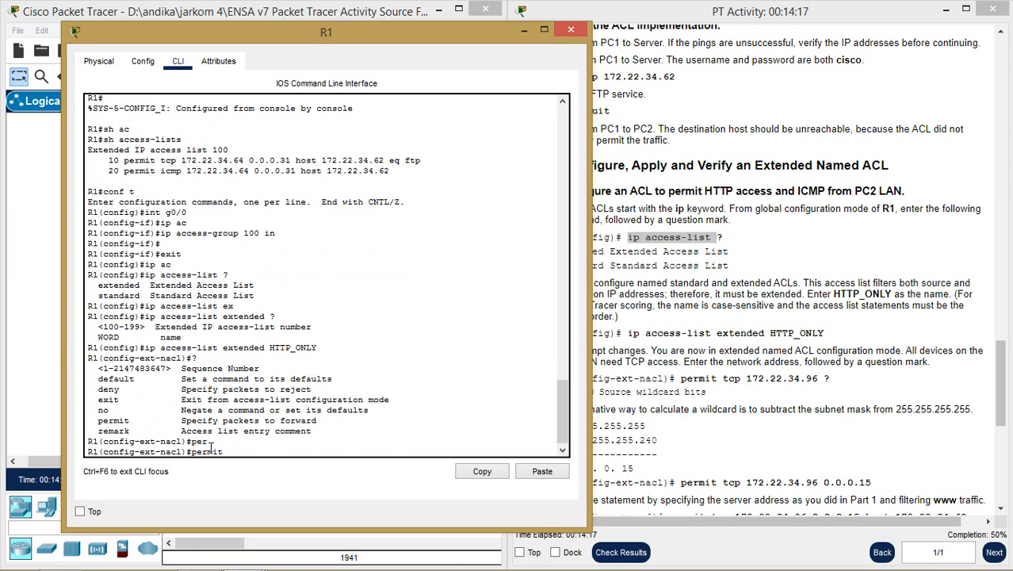
pyautogui.write('?')
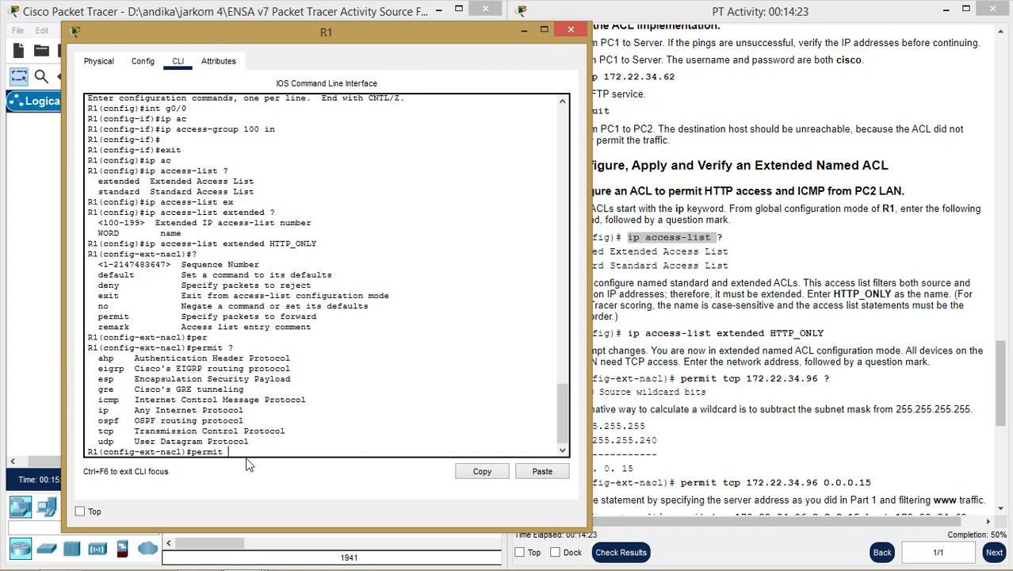
pyautogui.doubleClick(106, 430)
pyautogui.click(263, 450)
pyautogui.write('tcp')
pyautogui.press('Return')
pyautogui.press('Up')
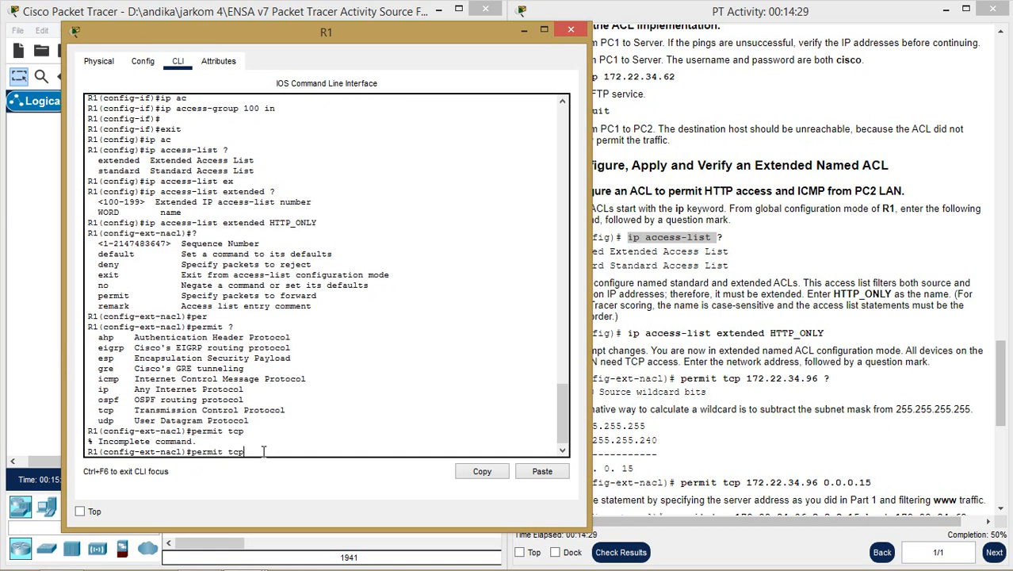
pyautogui.write('?')
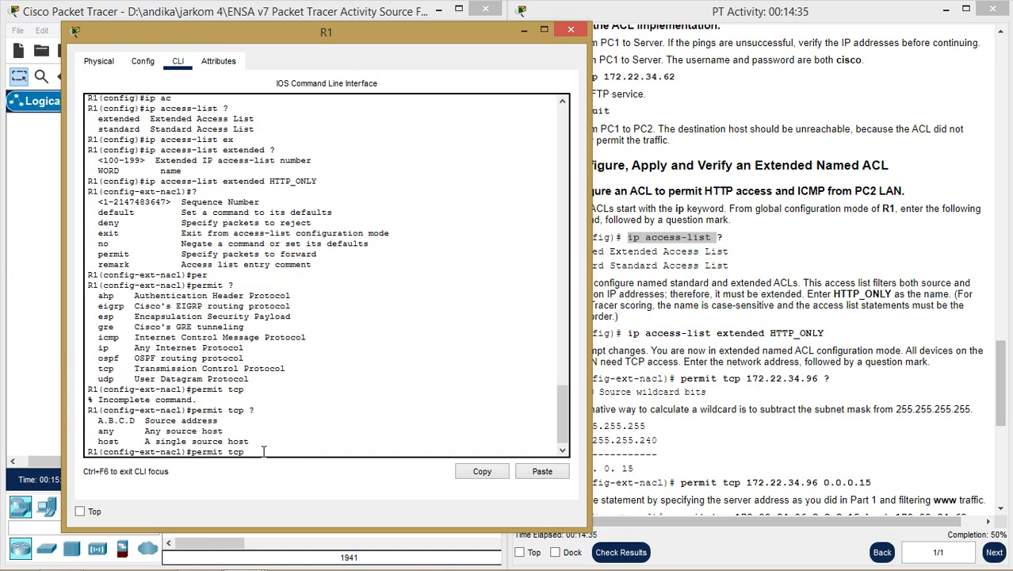
pyautogui.moveTo(437, 26); pyautogui.dragTo(385, 34)
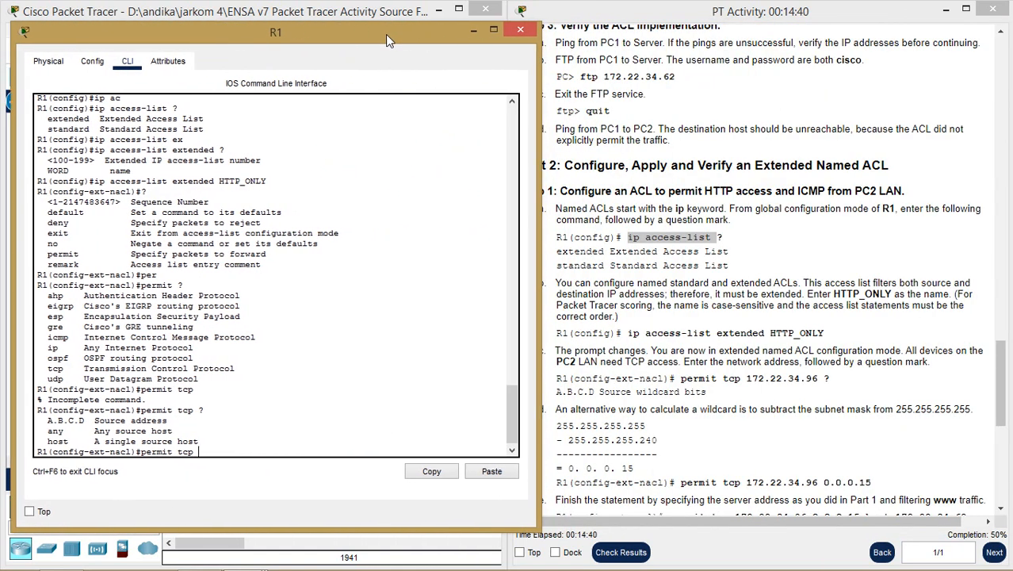
# - Reposition the R1 window alongside the activity instructions
pyautogui.click(848, 271)
pyautogui.scroll(15, 848, 271)
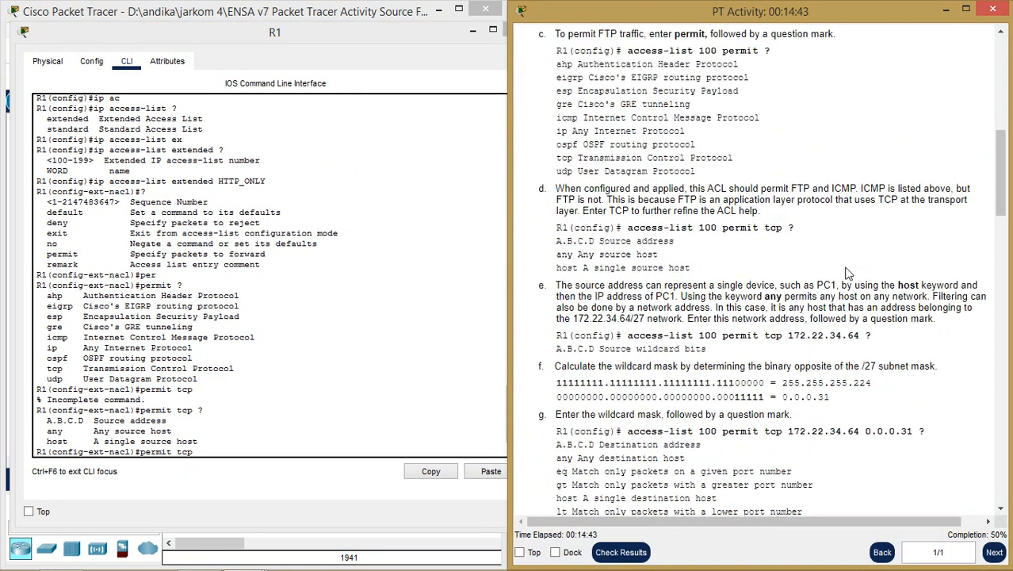
pyautogui.scroll(5, 848, 271)
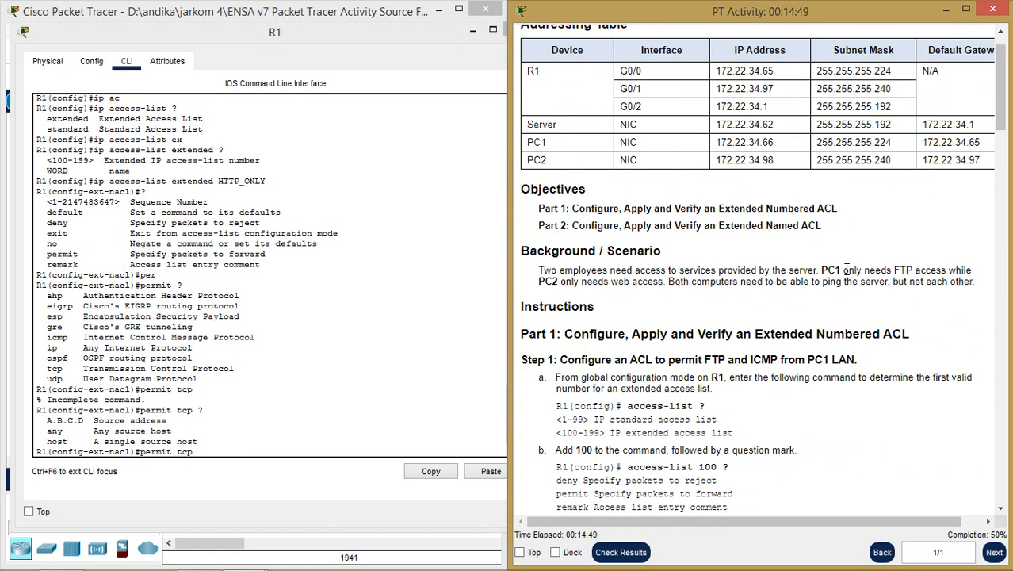
pyautogui.scroll(-8, 846, 273)
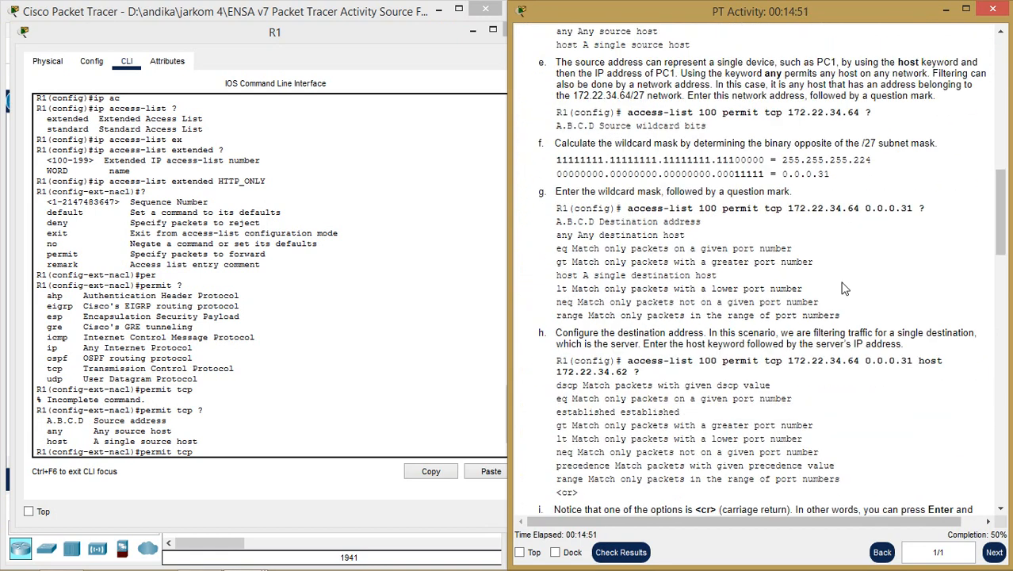
pyautogui.scroll(-10, 844, 289)
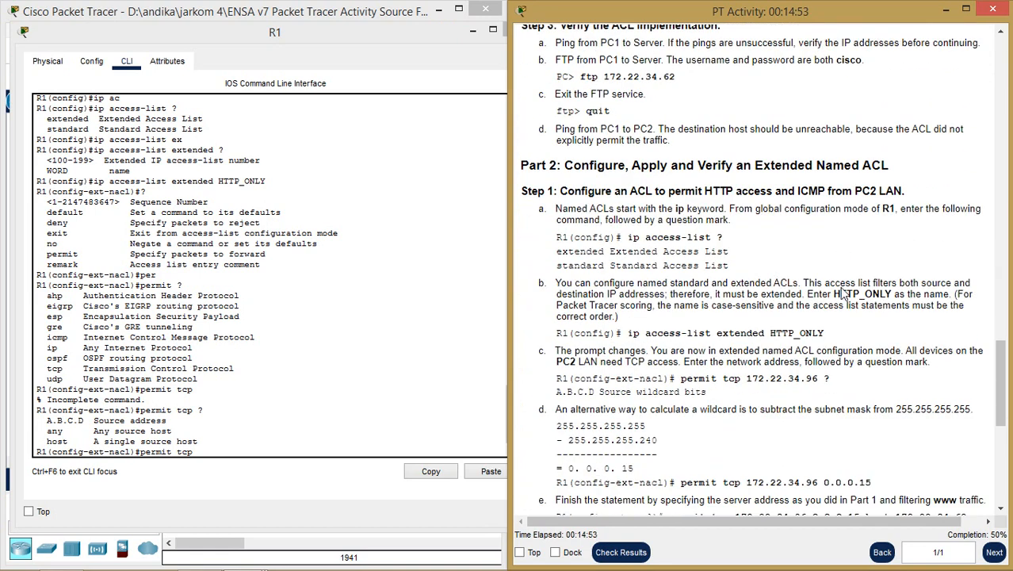
pyautogui.moveTo(354, 42); pyautogui.dragTo(870, 113)
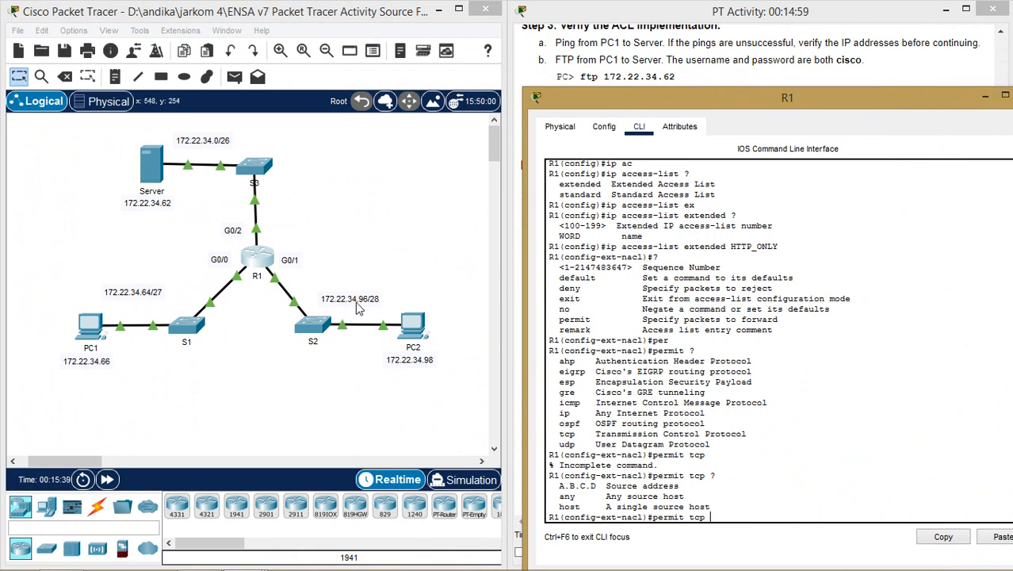
pyautogui.moveTo(793, 104); pyautogui.dragTo(298, 25)
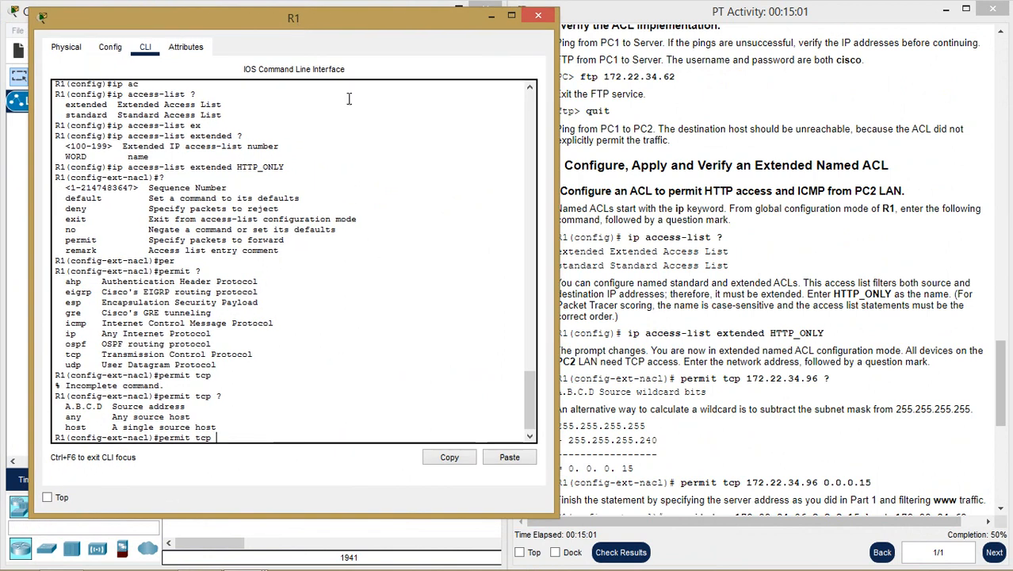
# - Copy PC2's network 172.22.34.96 from the instructions and paste it after 'permit tcp'
pyautogui.click(861, 362)
pyautogui.scroll(-3, 861, 362)
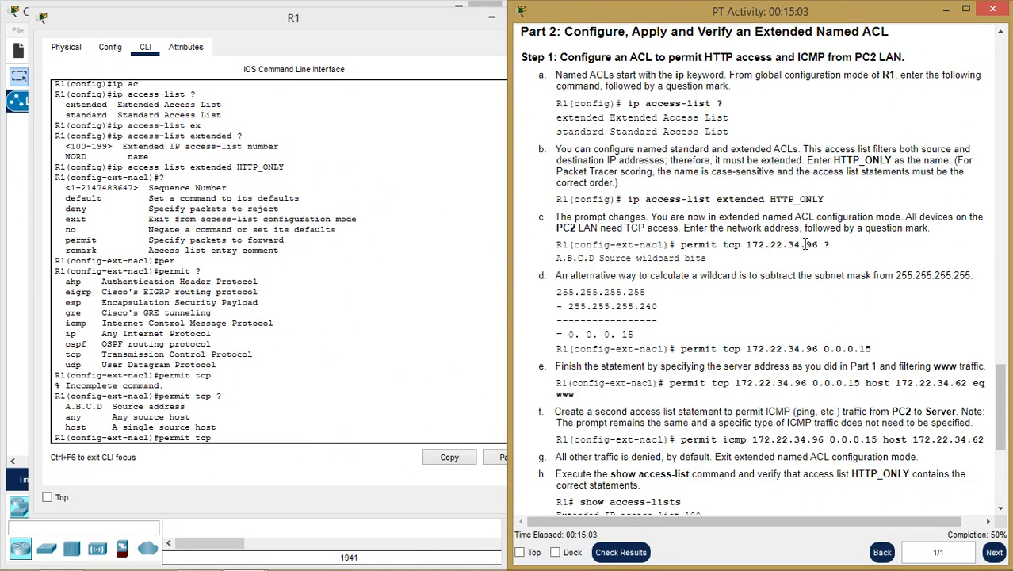
pyautogui.moveTo(820, 245); pyautogui.dragTo(748, 248)
pyautogui.hotkey('ctrl', 'c')
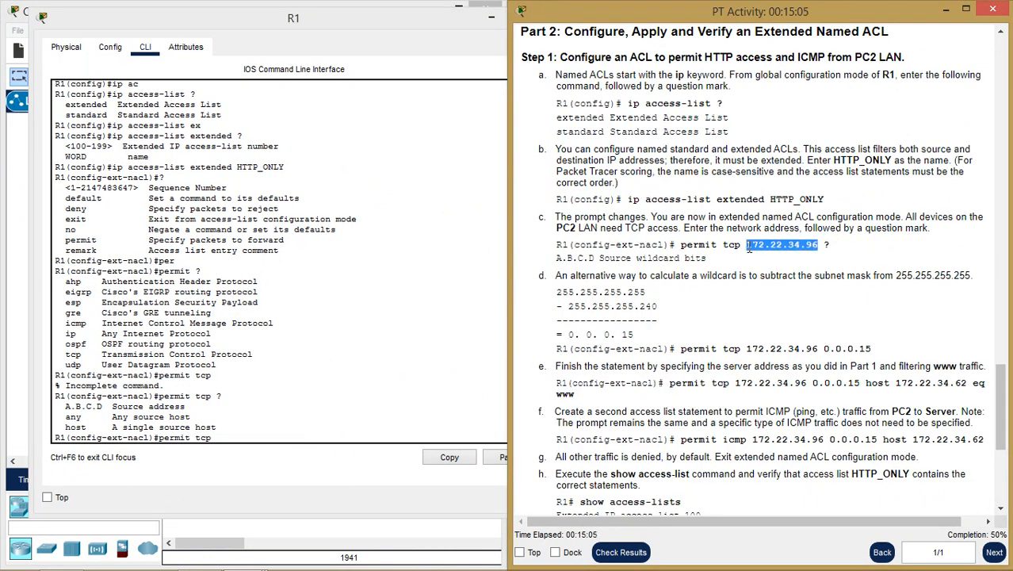
pyautogui.click(330, 434)
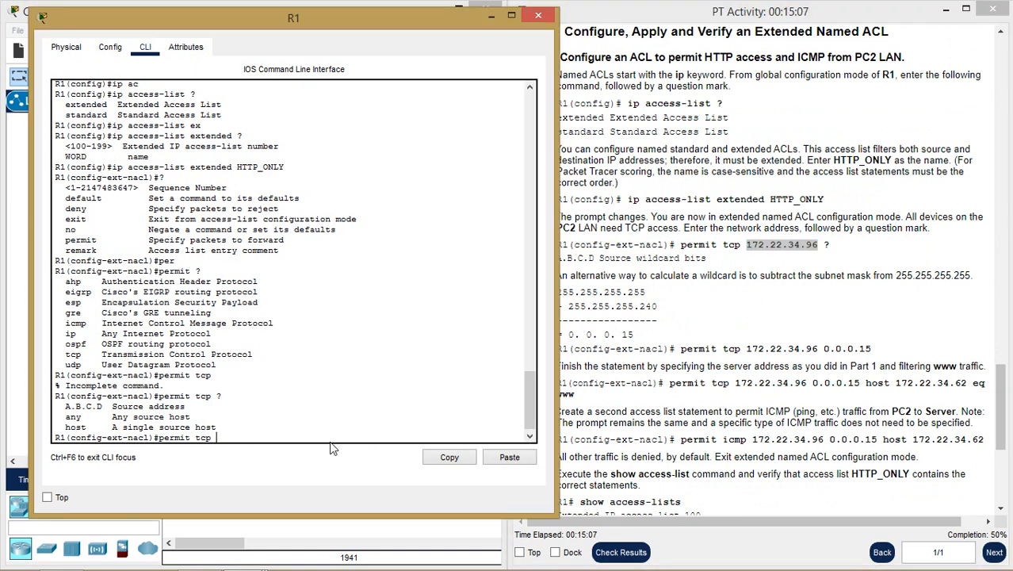
pyautogui.rightClick(331, 445)
pyautogui.click(365, 469)
# - Add the source wildcard 0.0.0.15, derived from the 255.255.255.240 mask, to the permit tcp rule
pyautogui.write('?')
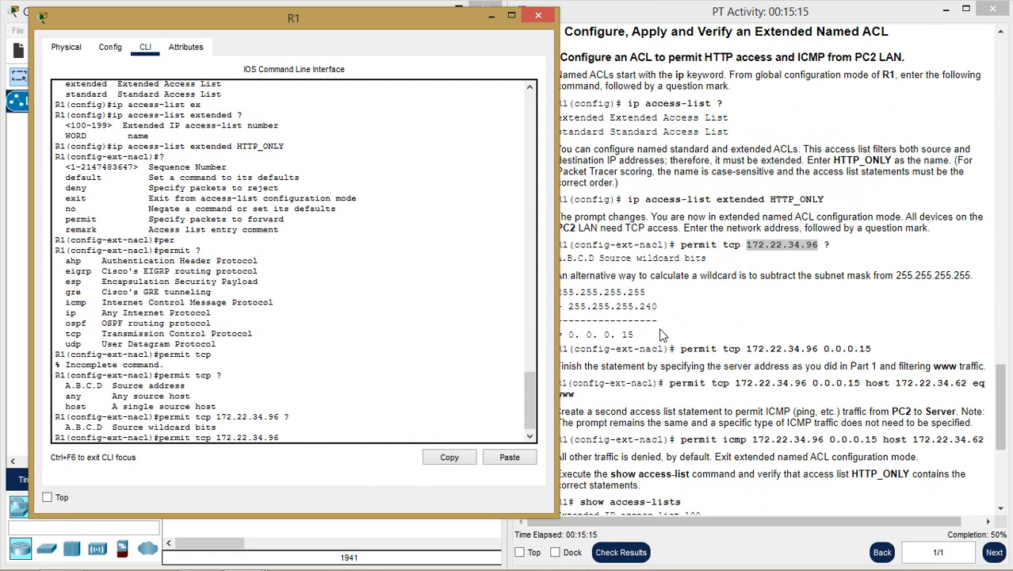
pyautogui.click(637, 291)
pyautogui.doubleClick(636, 292)
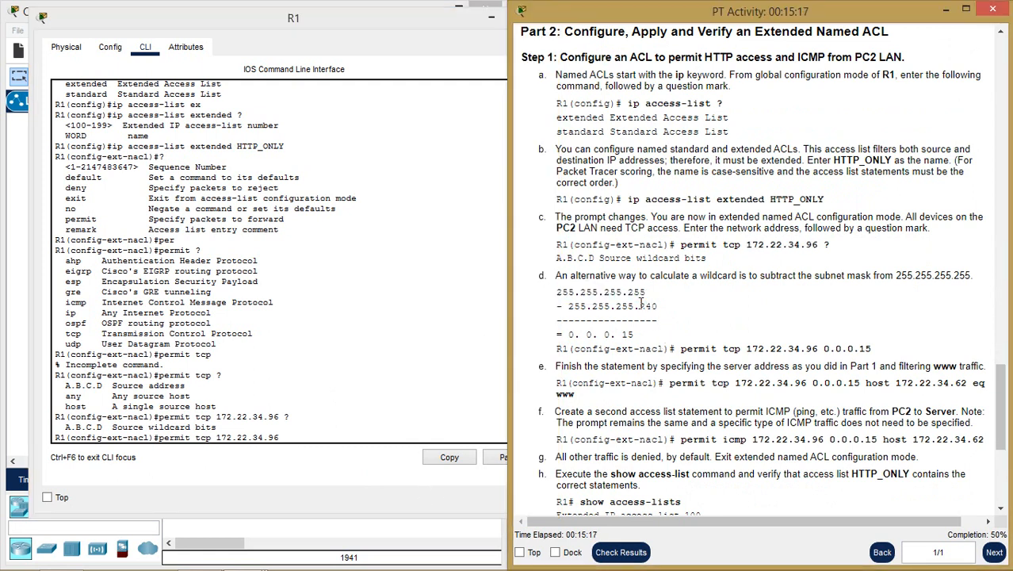
pyautogui.doubleClick(638, 306)
pyautogui.moveTo(633, 334); pyautogui.dragTo(586, 335)
pyautogui.click(326, 440)
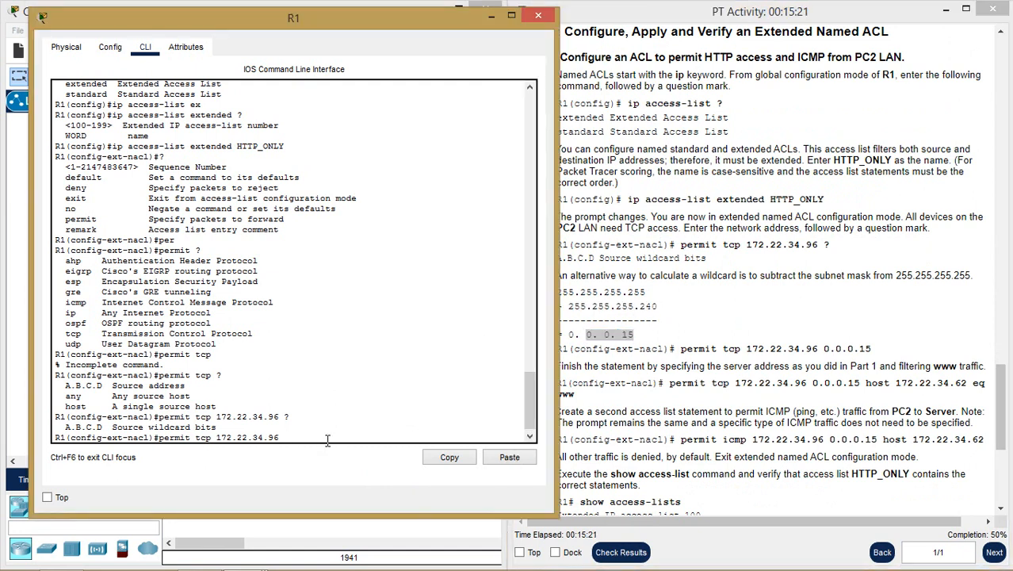
pyautogui.write('0.0.0.15 ?')
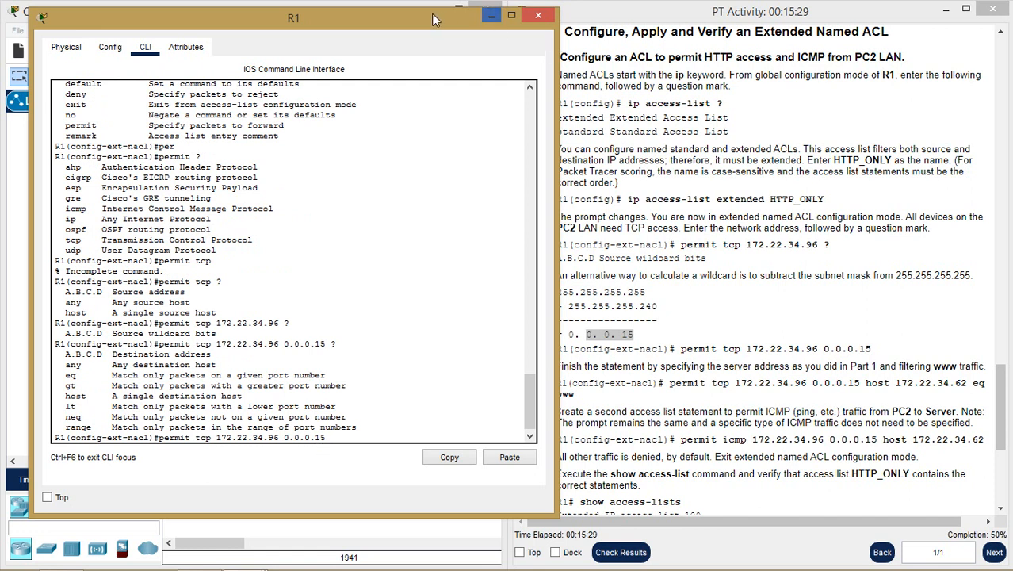
# - Complete the HTTP_ONLY rule with host 172.22.34.62 eq www and submit it
pyautogui.moveTo(433, 19); pyautogui.dragTo(412, 18)
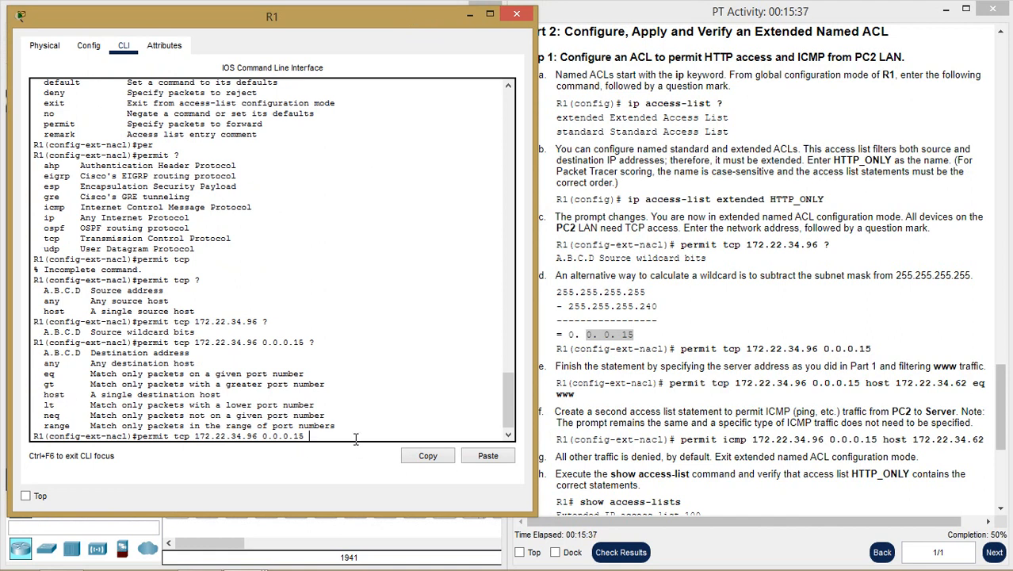
pyautogui.write('ho')
pyautogui.press('Tab')
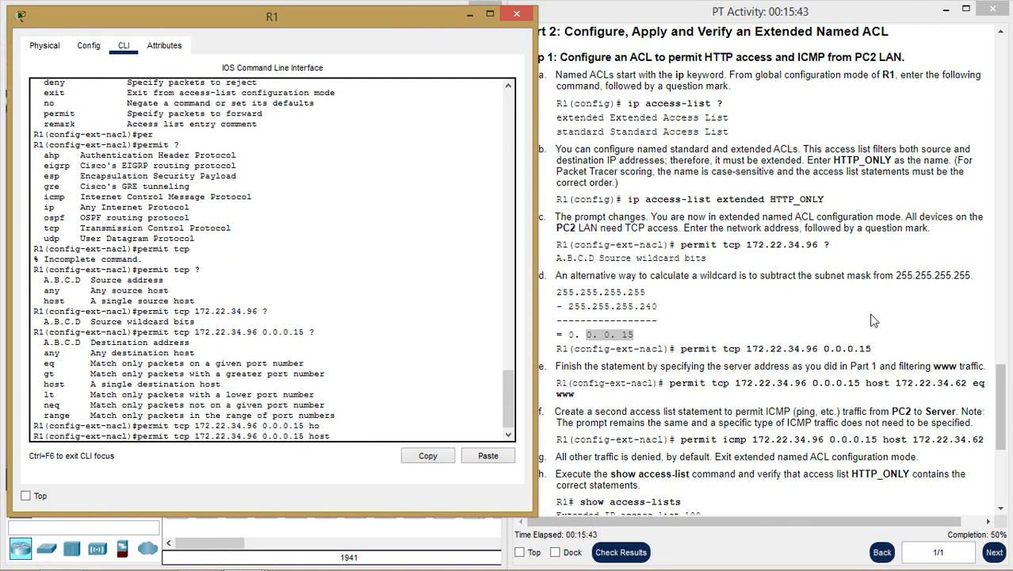
pyautogui.moveTo(967, 383); pyautogui.dragTo(898, 386)
pyautogui.hotkey('ctrl', 'c')
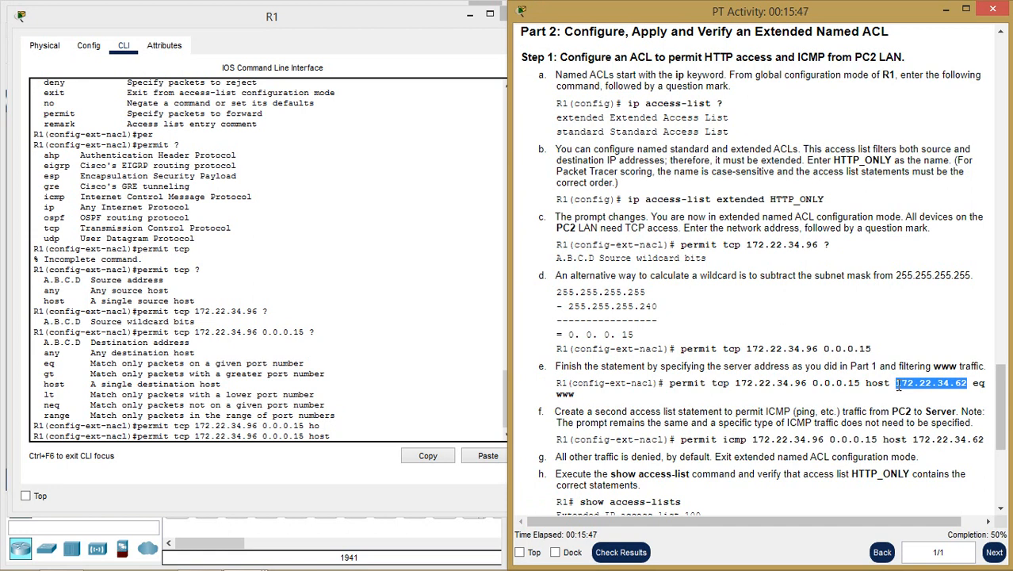
pyautogui.click(401, 434)
pyautogui.rightClick(400, 438)
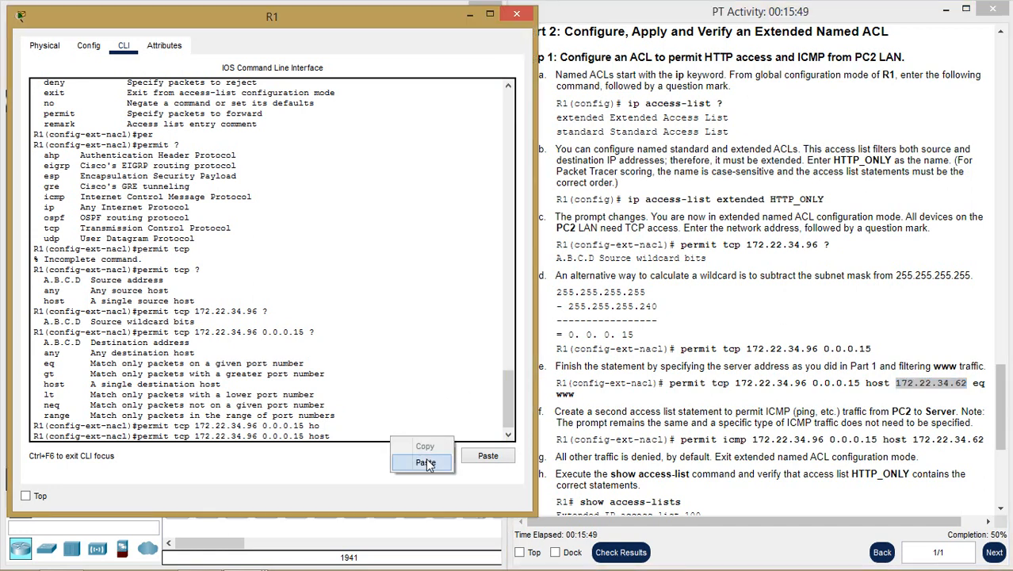
pyautogui.click(425, 462)
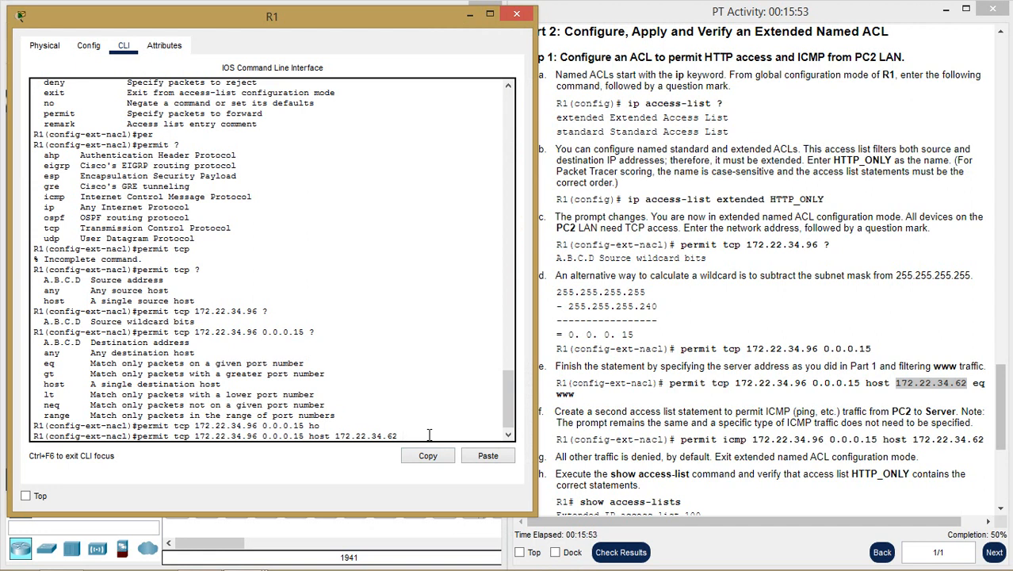
pyautogui.write('?')
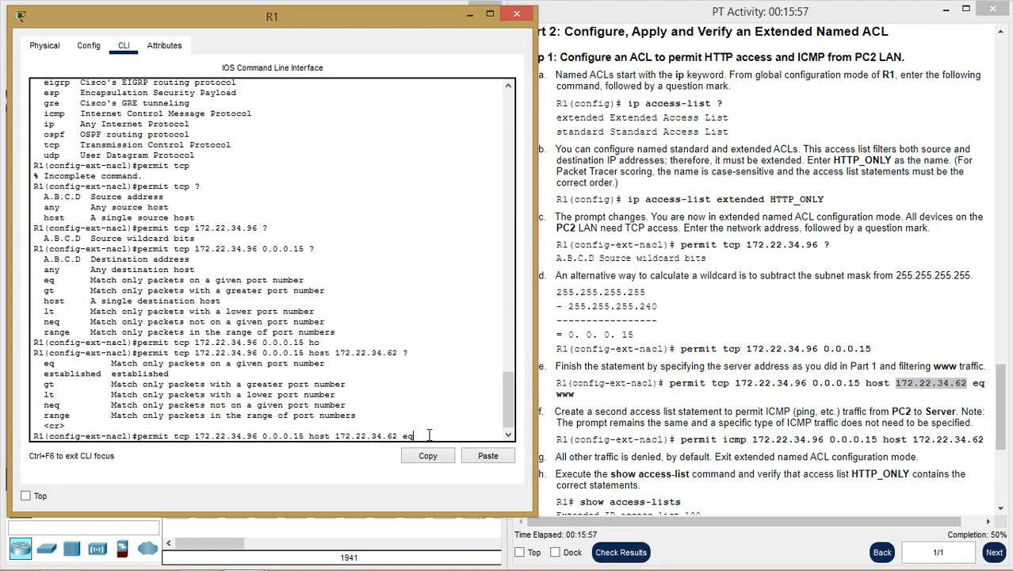
pyautogui.write(' ?')
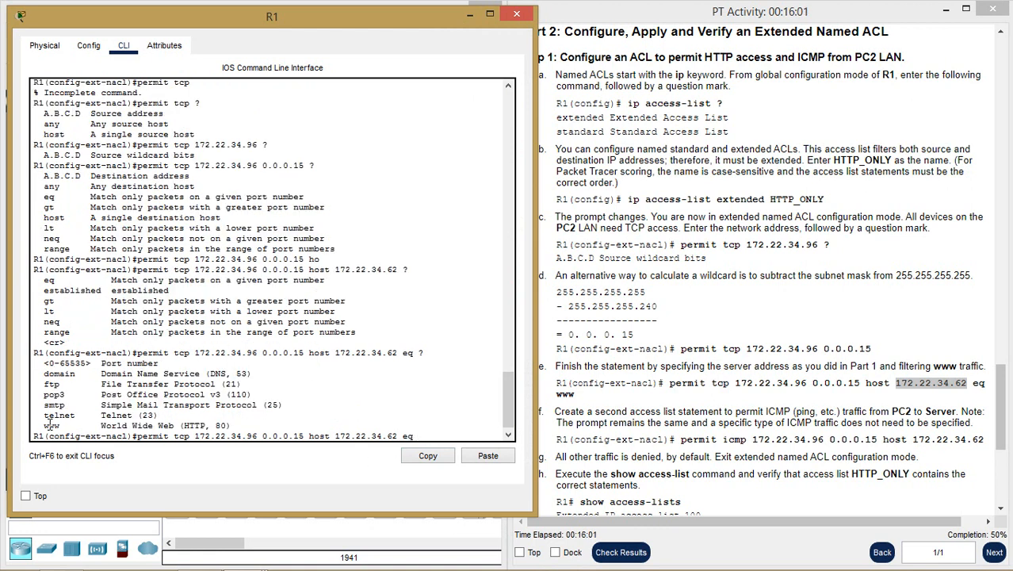
pyautogui.doubleClick(51, 425)
pyautogui.click(448, 437)
pyautogui.write('www')
pyautogui.press('BackSpace')
pyautogui.press('BackSpace')
pyautogui.press('BackSpace')
pyautogui.write('8')
pyautogui.press('BackSpace')
pyautogui.press('BackSpace')
pyautogui.press('Return')
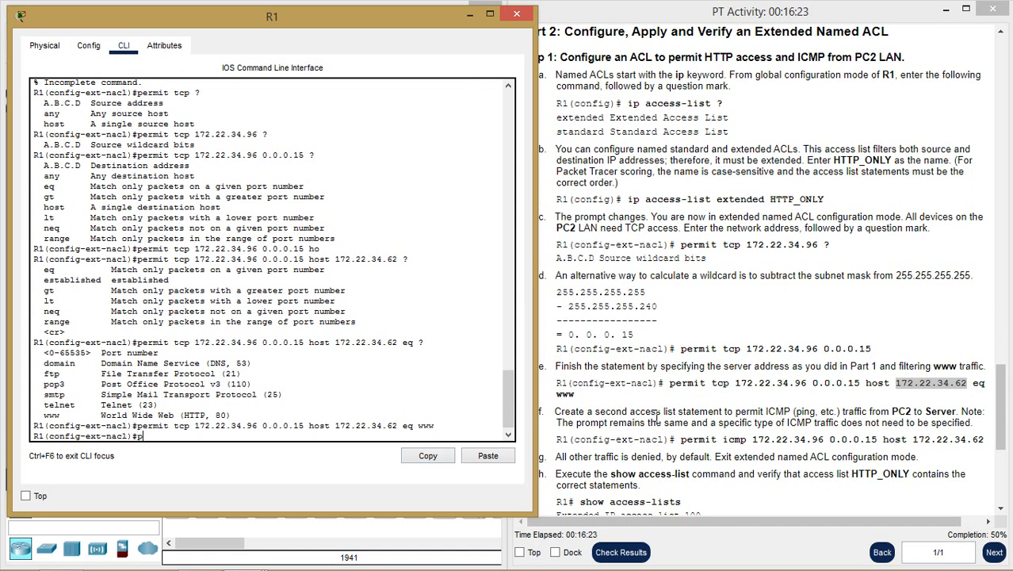
# - Add 'permit icmp 172.22.34.96 0.0.0.15 host 172.22.34.62' to HTTP_ONLY
pyautogui.write('e')
pyautogui.press('Tab')
pyautogui.write('?')
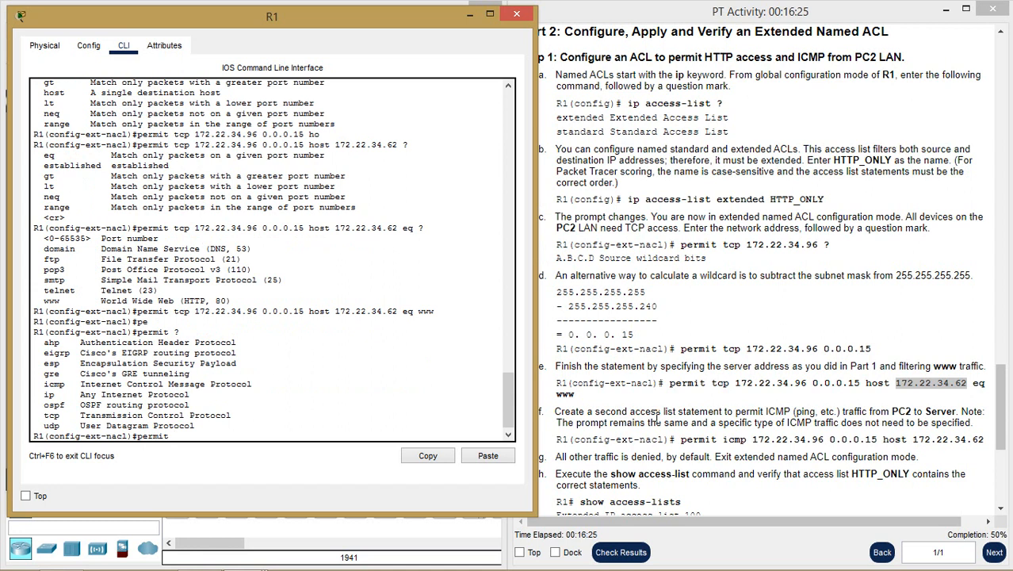
pyautogui.write('ec')
pyautogui.press('Tab')
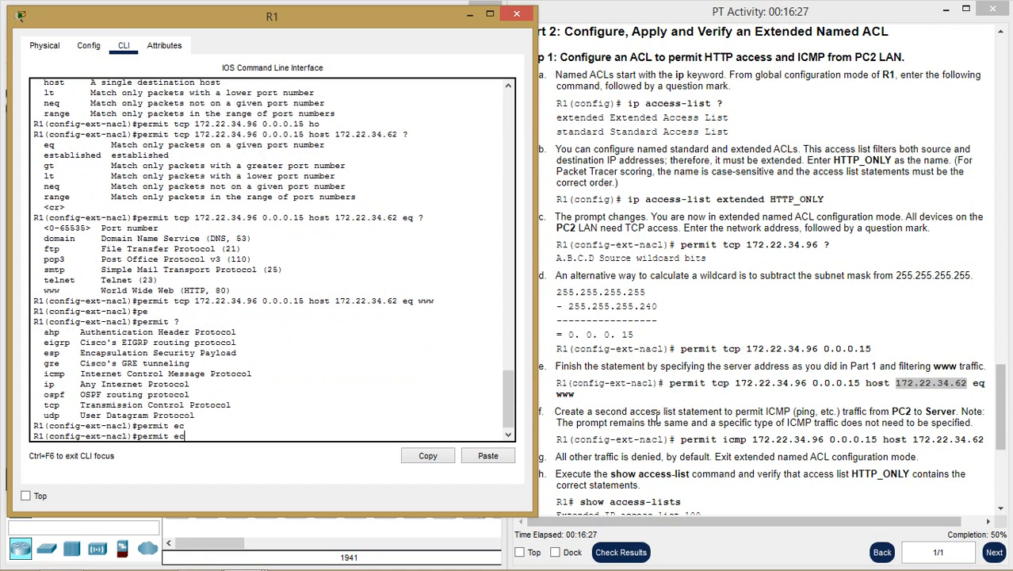
pyautogui.press('BackSpace')
pyautogui.write('ic')
pyautogui.press('Tab')
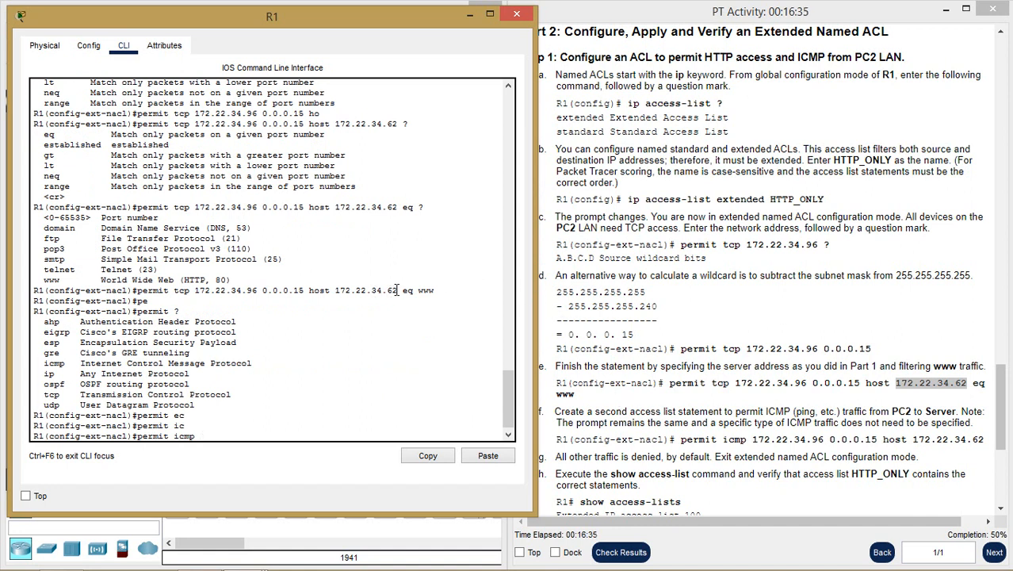
pyautogui.moveTo(397, 290); pyautogui.dragTo(198, 292)
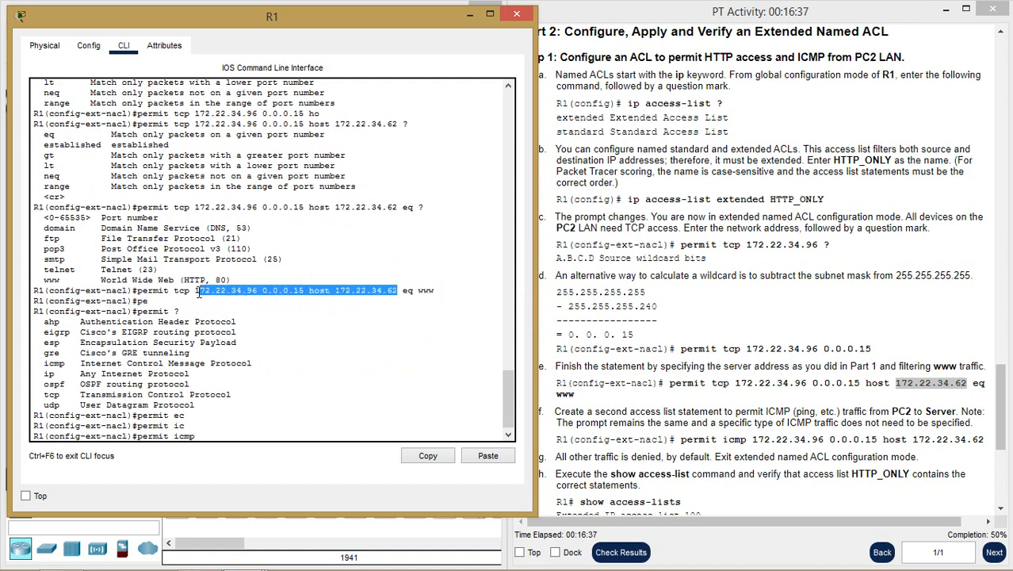
pyautogui.rightClick(280, 291)
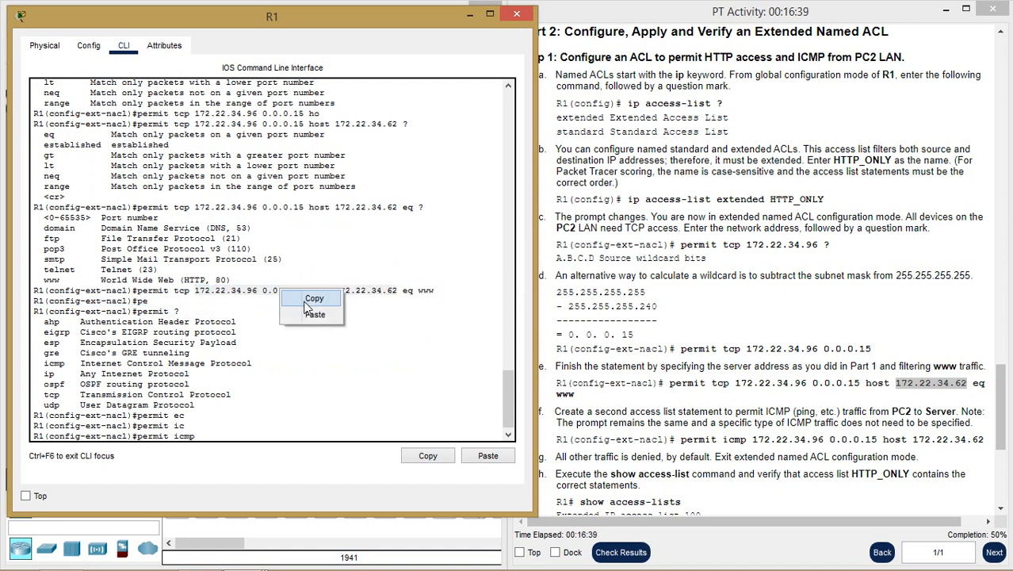
pyautogui.click(309, 299)
pyautogui.rightClick(267, 440)
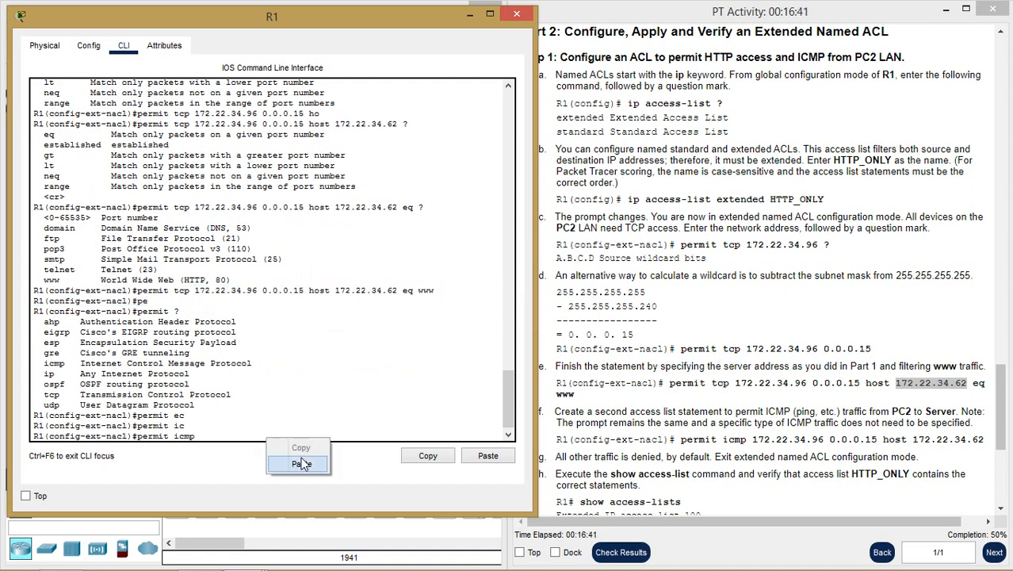
pyautogui.click(301, 463)
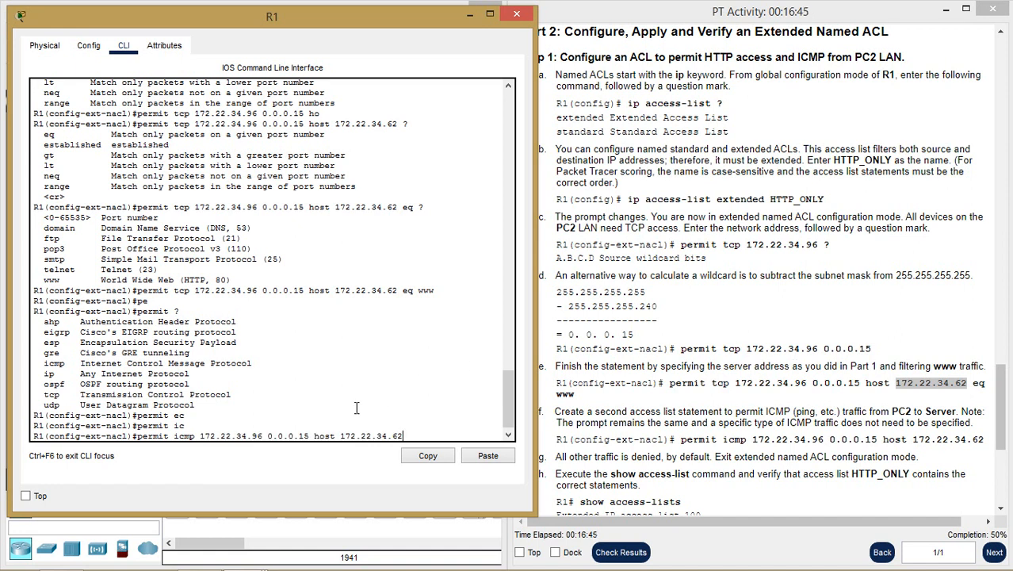
pyautogui.press('Return')
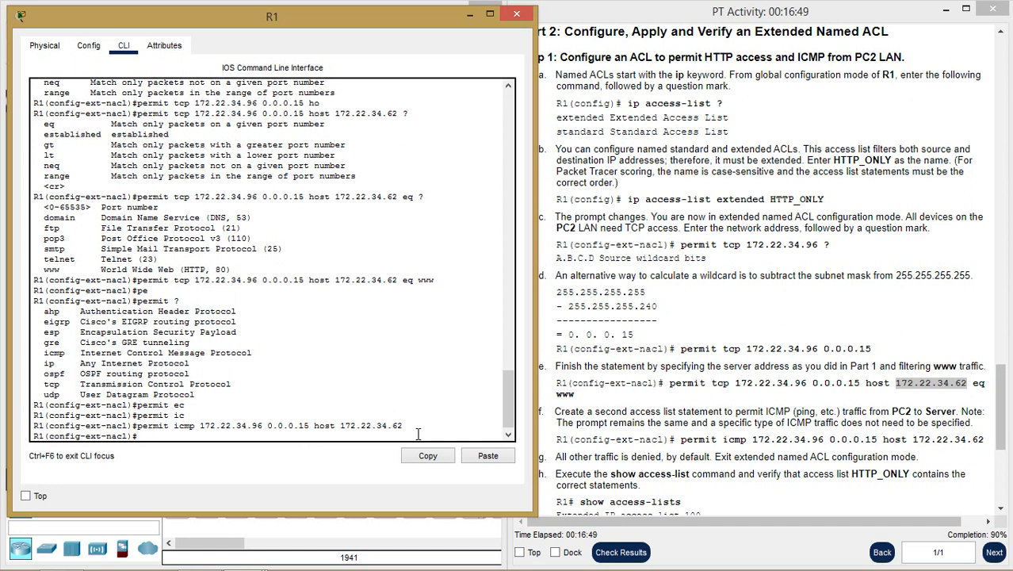
# - Leave configuration mode and display both access lists with show access-lists
pyautogui.write('end')
pyautogui.press('Return')
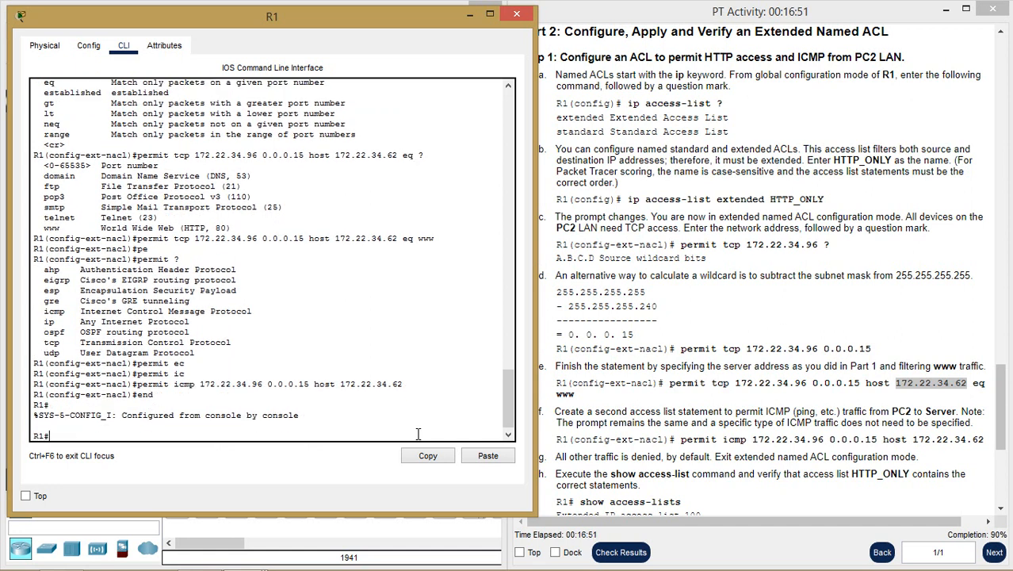
pyautogui.write('sh ac')
pyautogui.press('Tab')
pyautogui.press('Return')
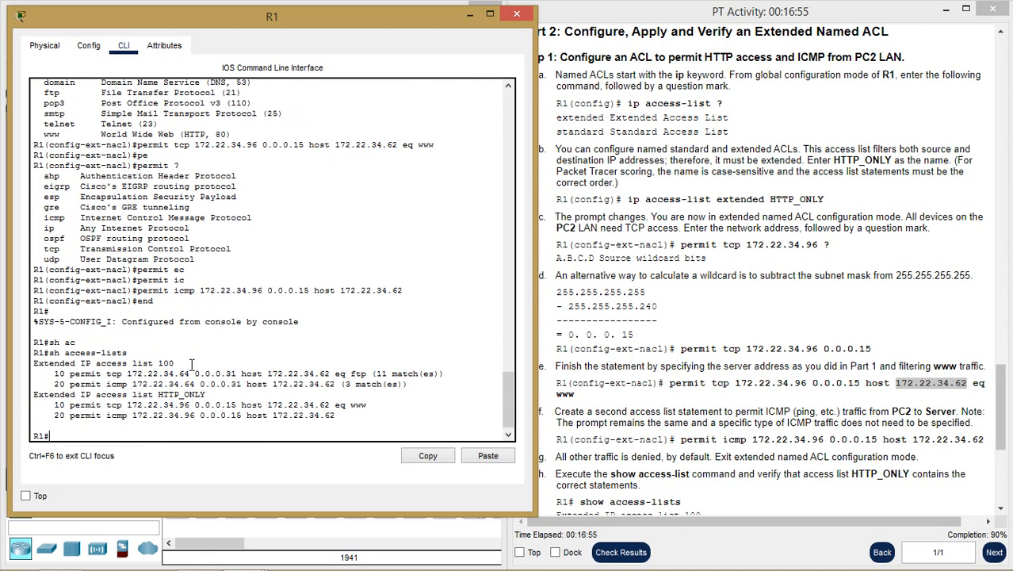
pyautogui.moveTo(174, 363)
pyautogui.mouseDown()
pyautogui.moveTo(35, 366)
pyautogui.moveTo(163, 365)
pyautogui.mouseUp()
pyautogui.moveTo(207, 394); pyautogui.dragTo(157, 401)
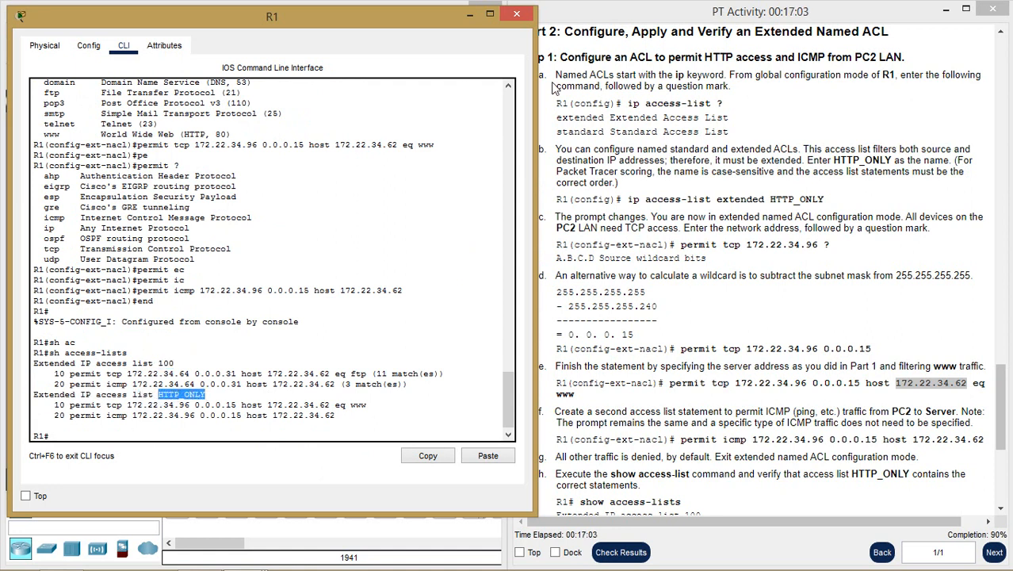
pyautogui.moveTo(214, 394); pyautogui.dragTo(57, 404)
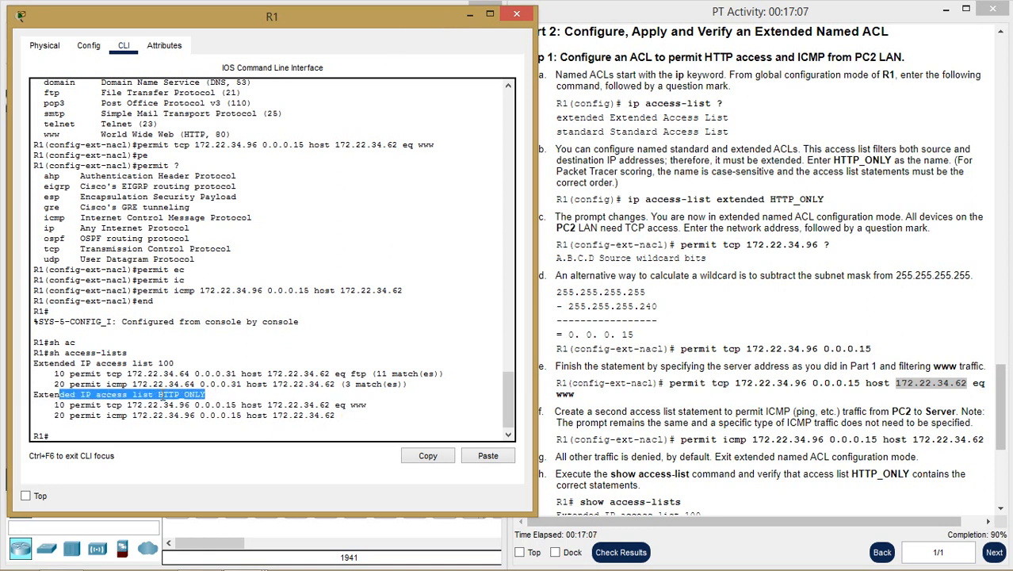
pyautogui.moveTo(424, 19); pyautogui.dragTo(741, 32)
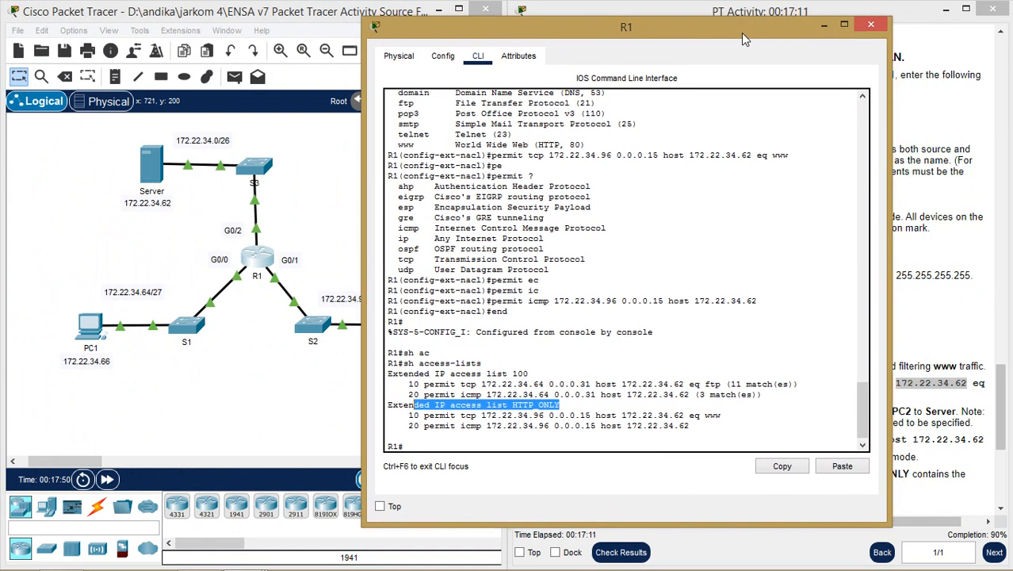
pyautogui.click(824, 29)
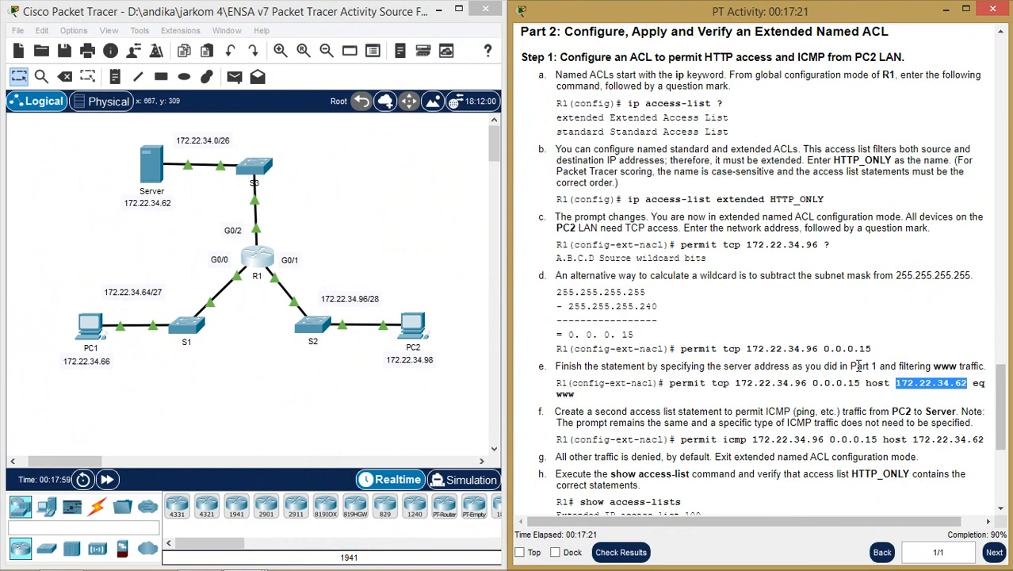
pyautogui.click(809, 366)
pyautogui.scroll(-6, 812, 366)
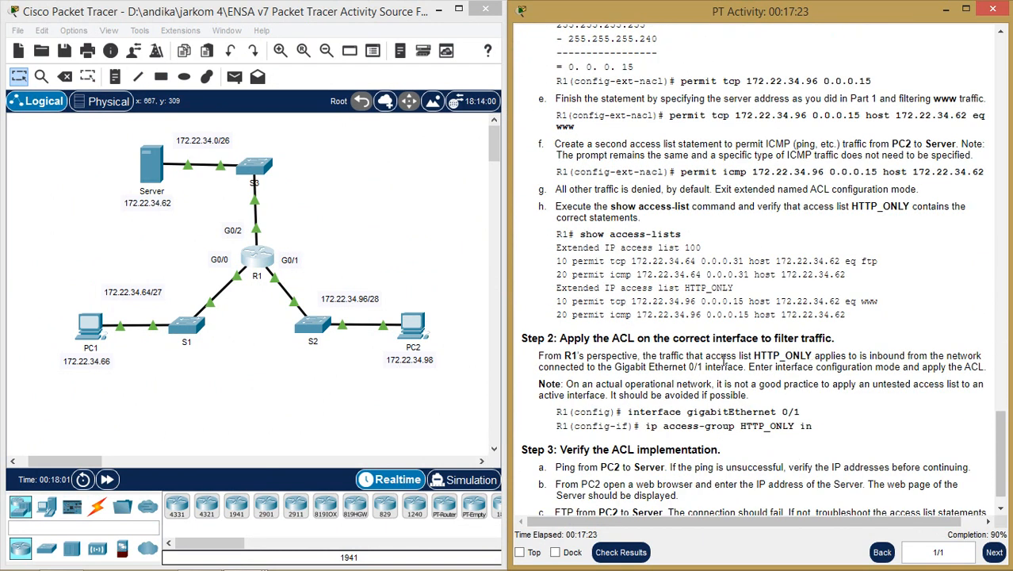
pyautogui.moveTo(245, 554)
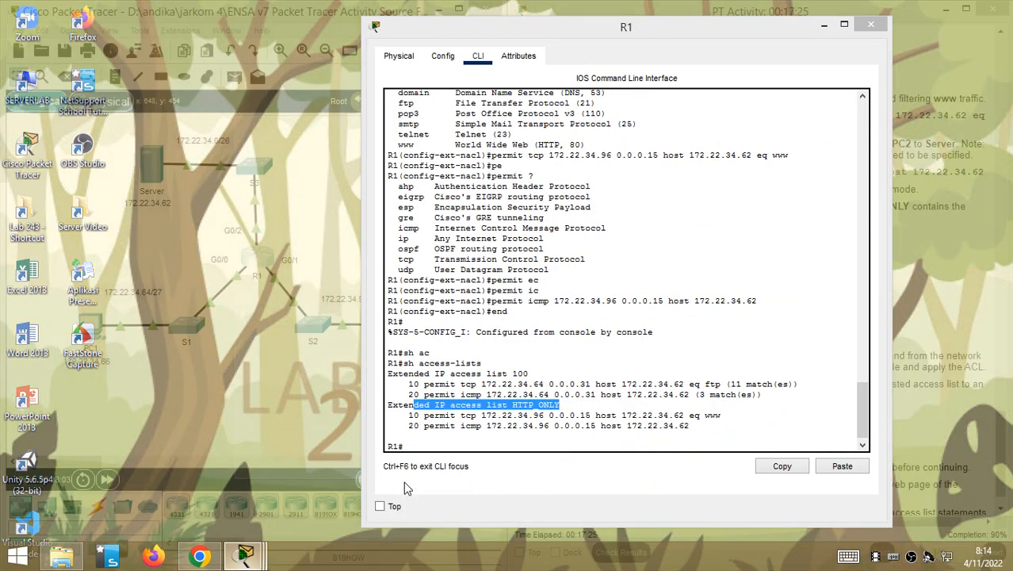
# - On R1's G0/1 interface, enter 'ip access-group HTTP_ONLY in', then exit interface mode
pyautogui.click(406, 487)
pyautogui.click(488, 442)
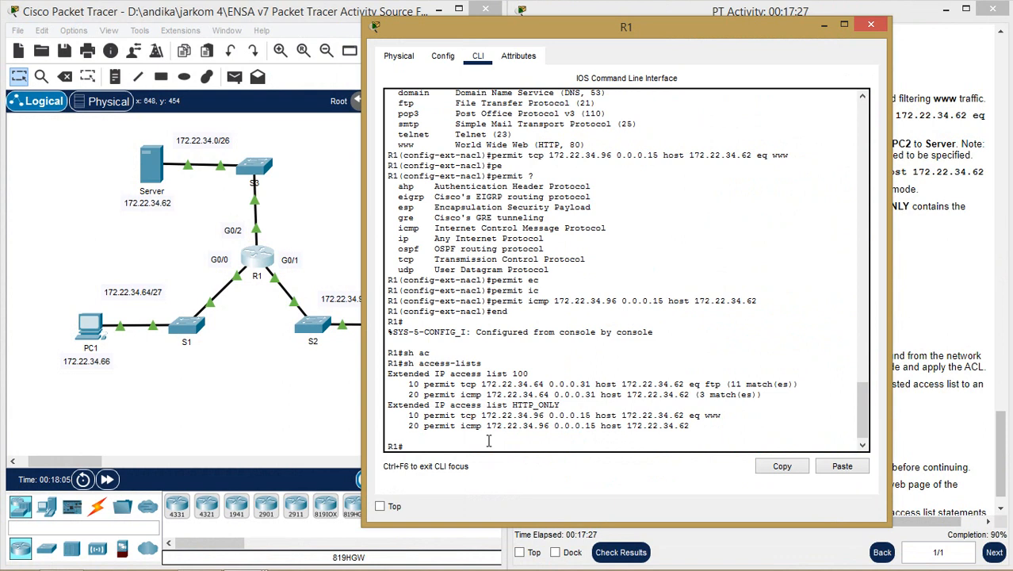
pyautogui.write('conf t')
pyautogui.press('Return')
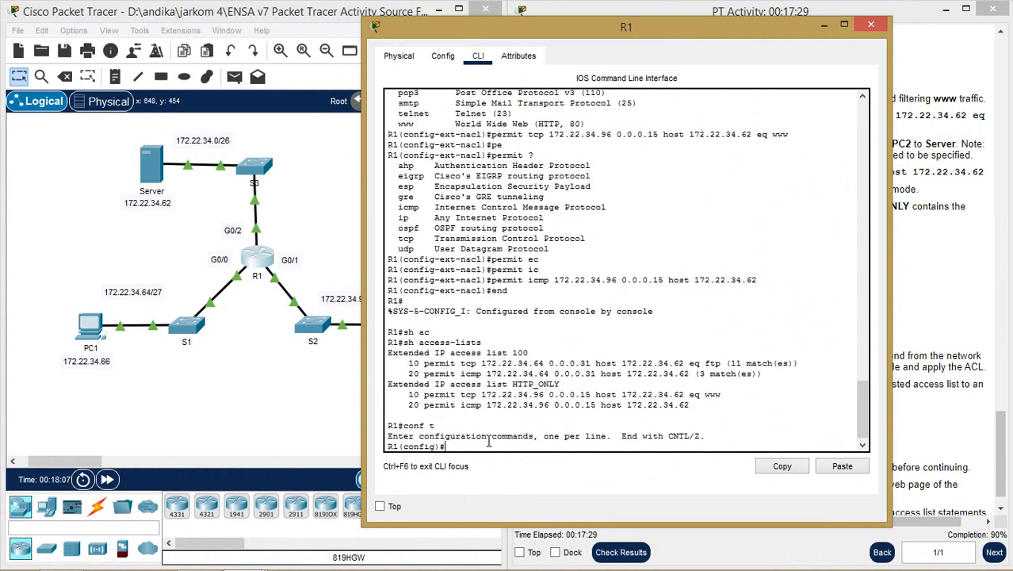
pyautogui.write('in')
pyautogui.press('BackSpace')
pyautogui.press('BackSpace')
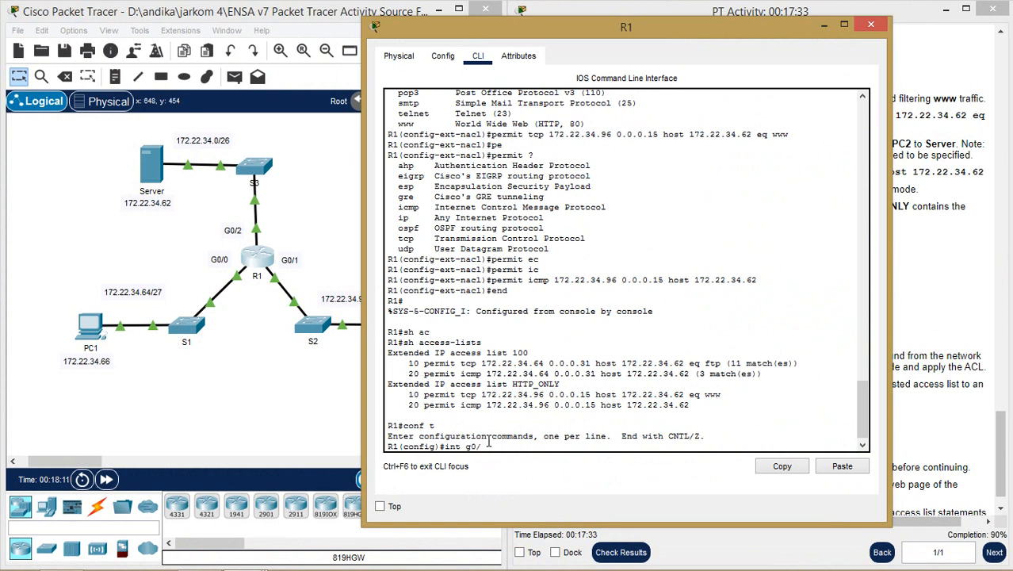
pyautogui.write('1')
pyautogui.press('Return')
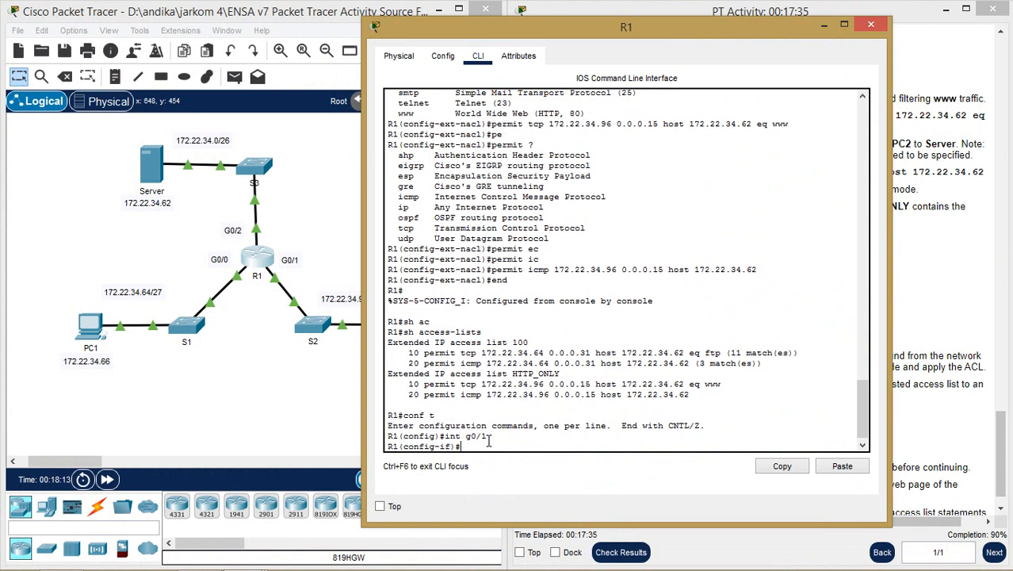
pyautogui.write('ip ac')
pyautogui.press('Tab')
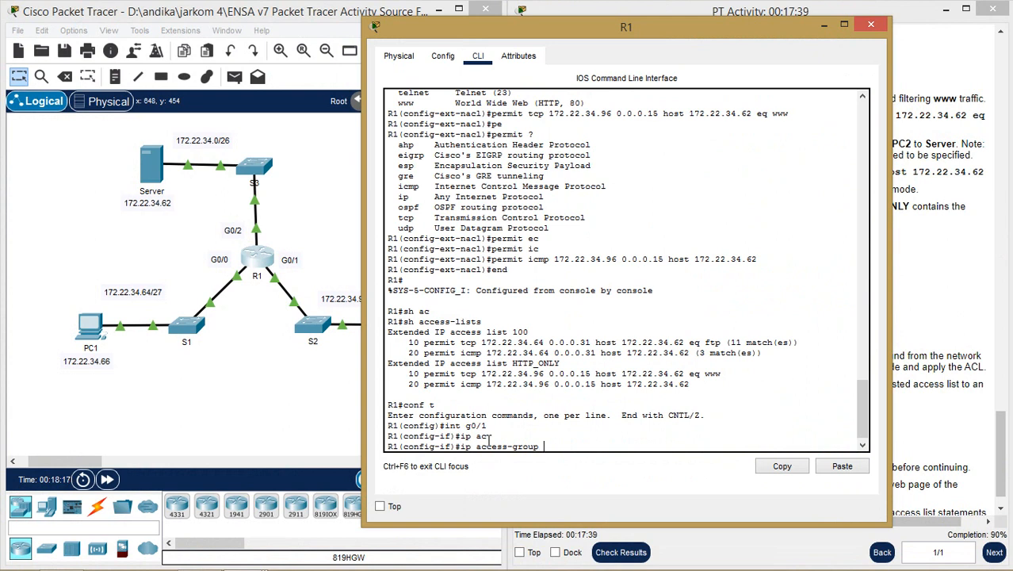
pyautogui.write('HTTP_ONLY in')
pyautogui.press('Return')
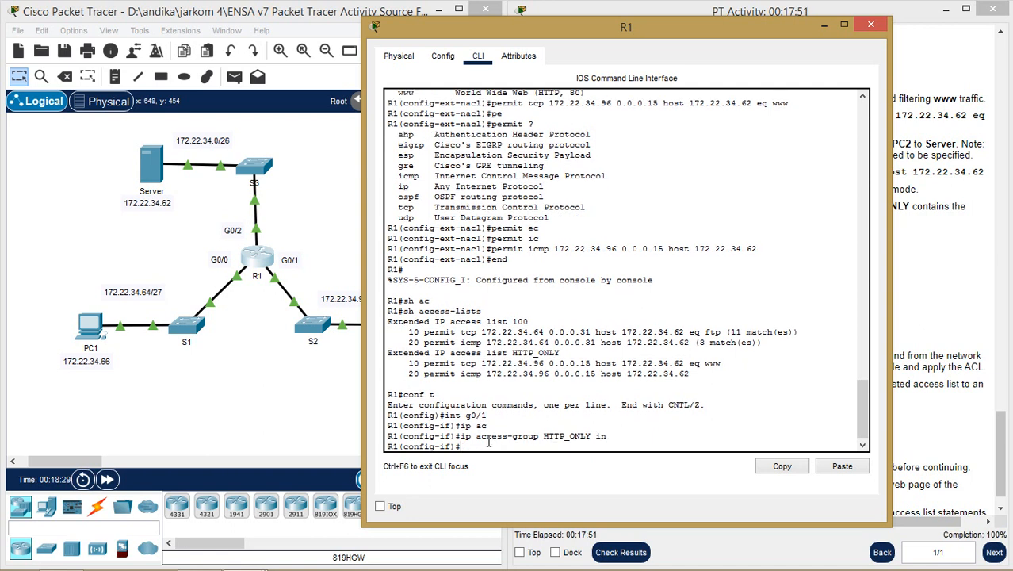
pyautogui.write('exit')
pyautogui.press('Return')
# - Close R1's window and launch the web browser on PC2's desktop
pyautogui.click(824, 26)
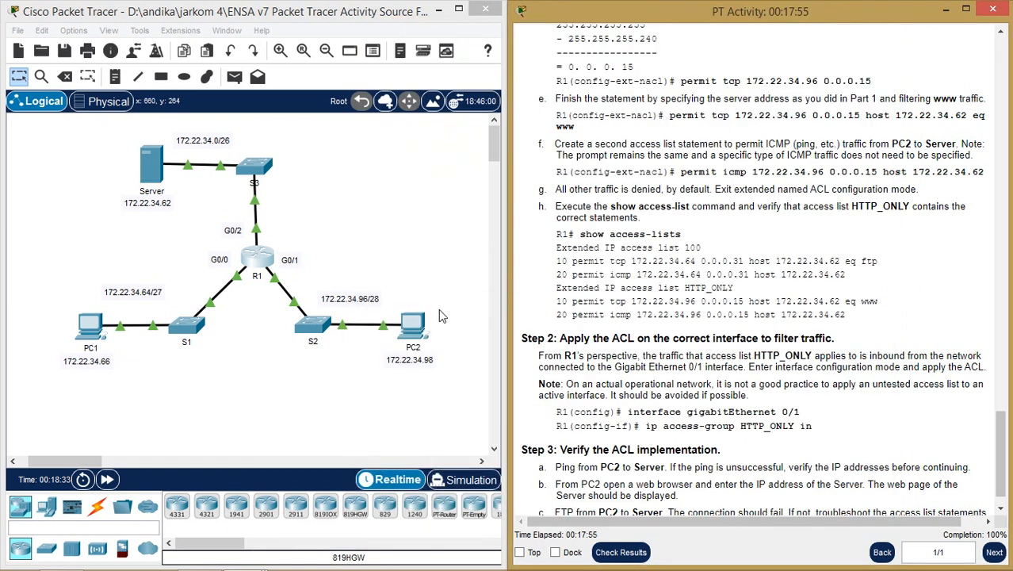
pyautogui.scroll(-1, 544, 349)
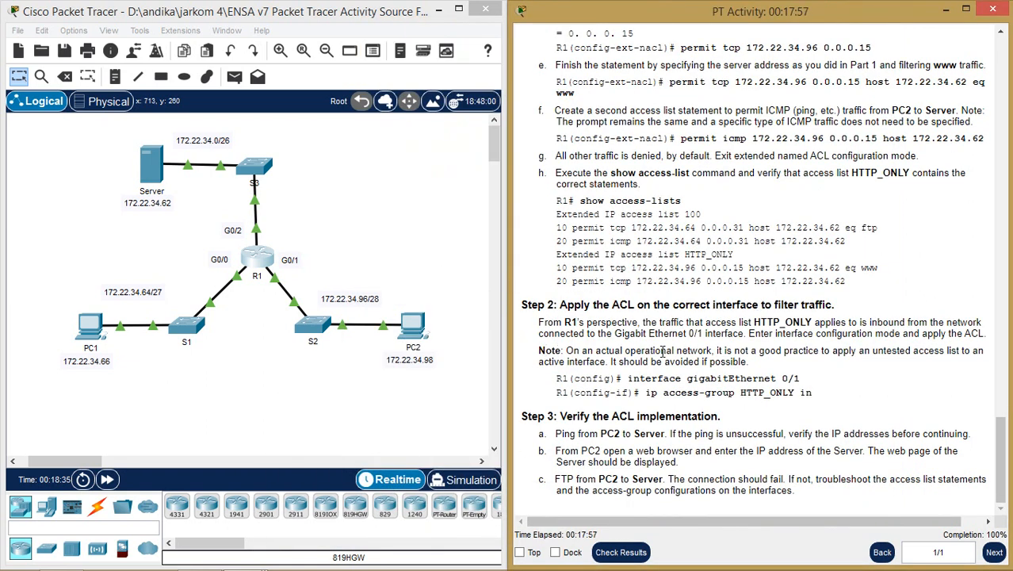
pyautogui.click(414, 325)
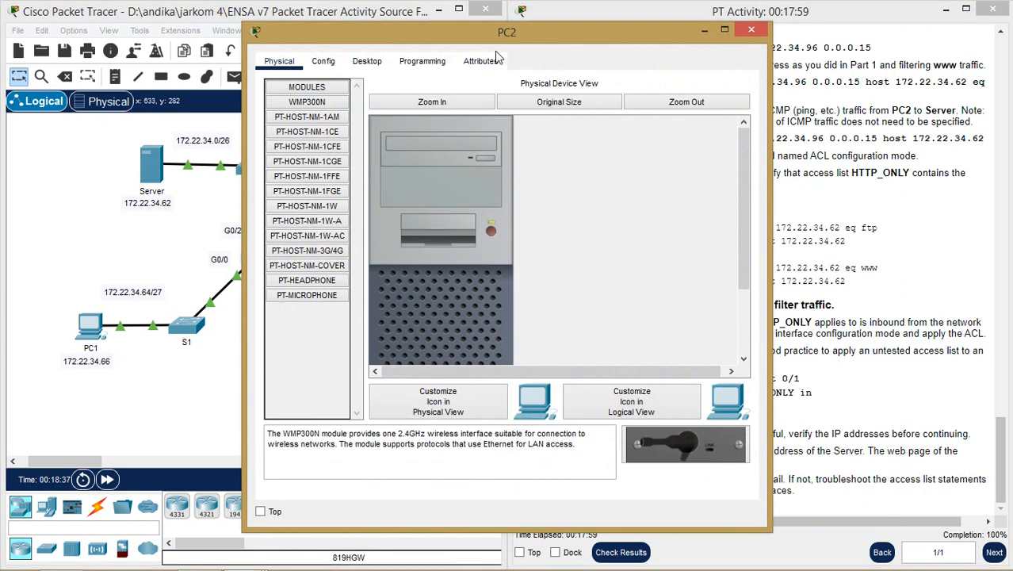
pyautogui.moveTo(506, 34); pyautogui.dragTo(696, 23)
pyautogui.click(559, 51)
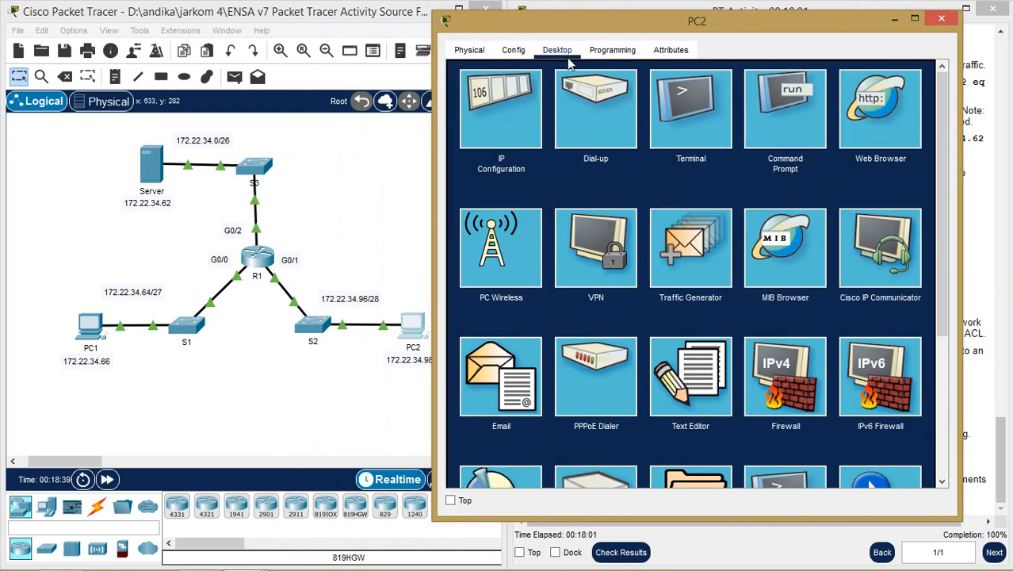
pyautogui.click(878, 98)
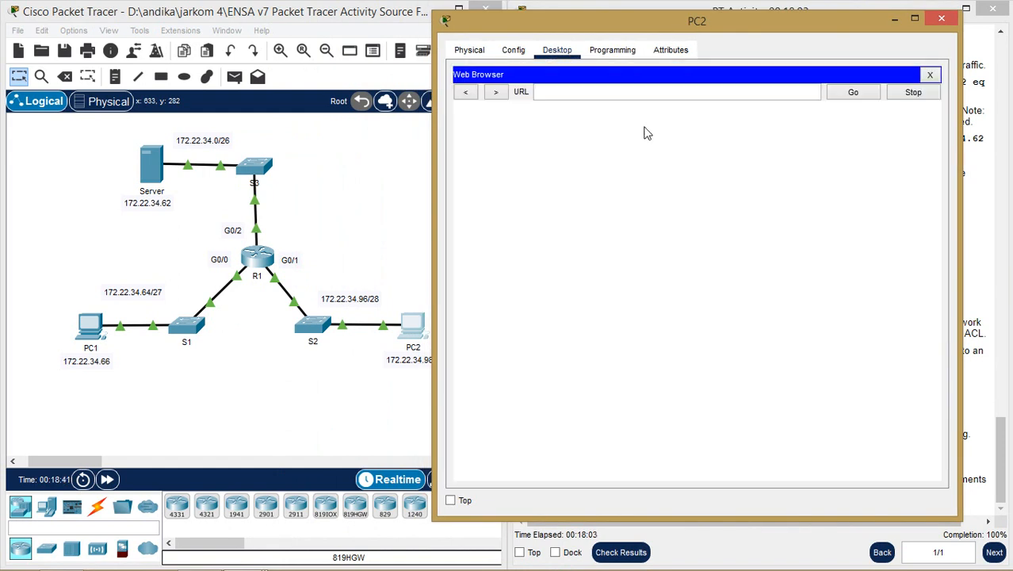
pyautogui.moveTo(685, 24); pyautogui.dragTo(350, 43)
pyautogui.moveTo(846, 241); pyautogui.dragTo(782, 242)
pyautogui.hotkey('ctrl', 'c')
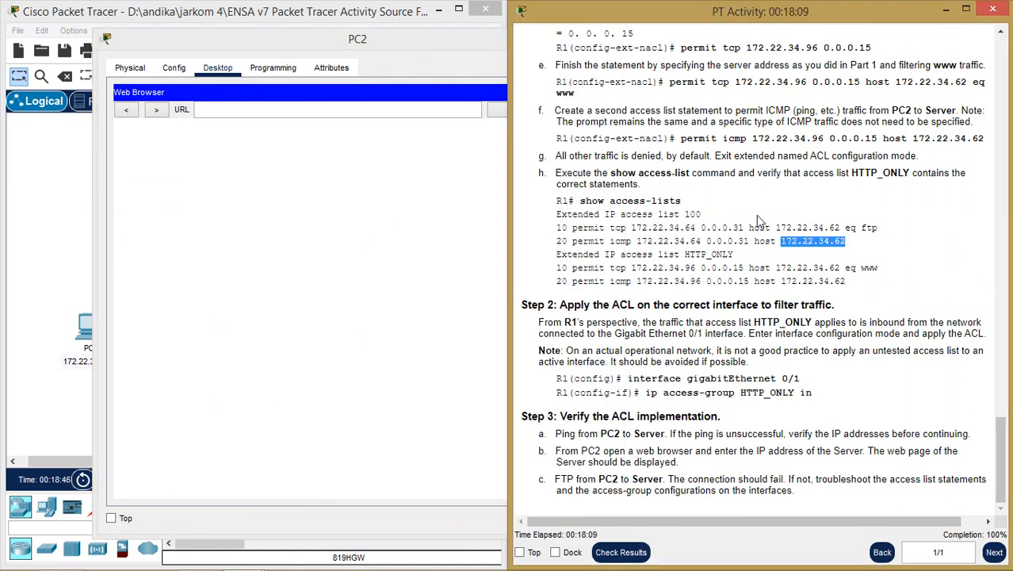
pyautogui.click(357, 110)
pyautogui.hotkey('ctrl', 'v')
pyautogui.press('Return')
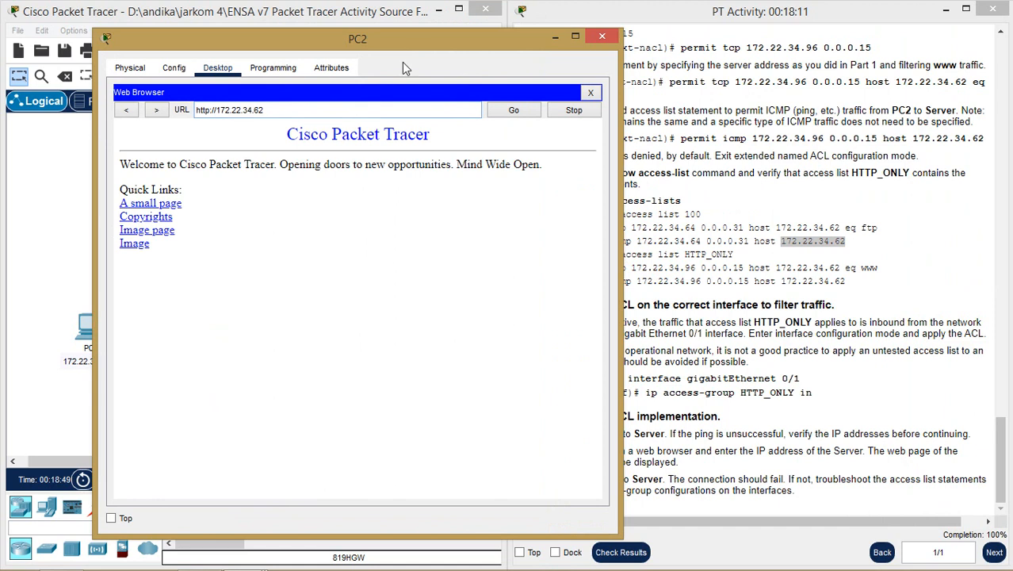
pyautogui.moveTo(414, 40); pyautogui.dragTo(715, 37)
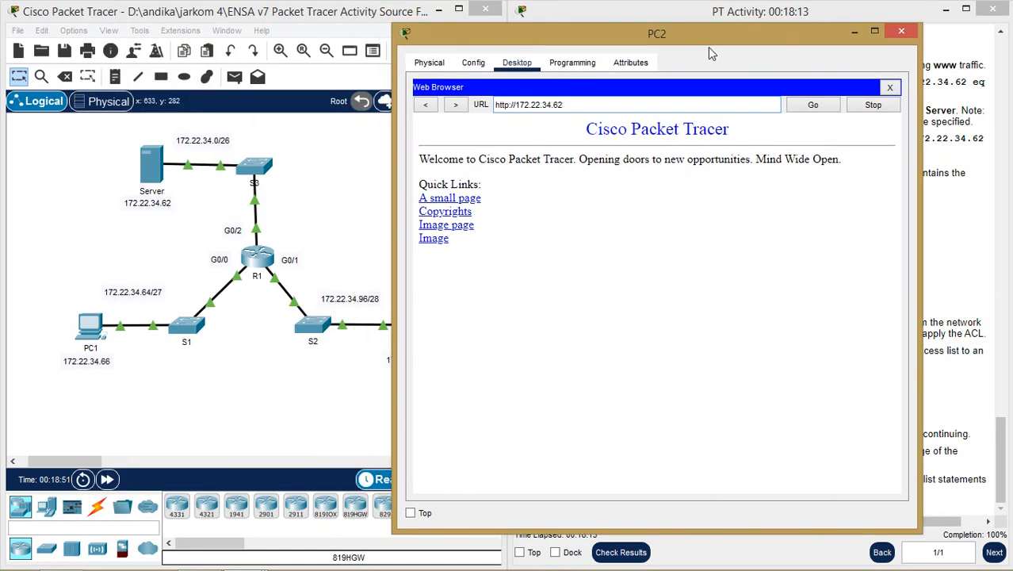
# - From PC2's command prompt, attempt ftp 172.22.34.62 and let it time out
pyautogui.click(889, 87)
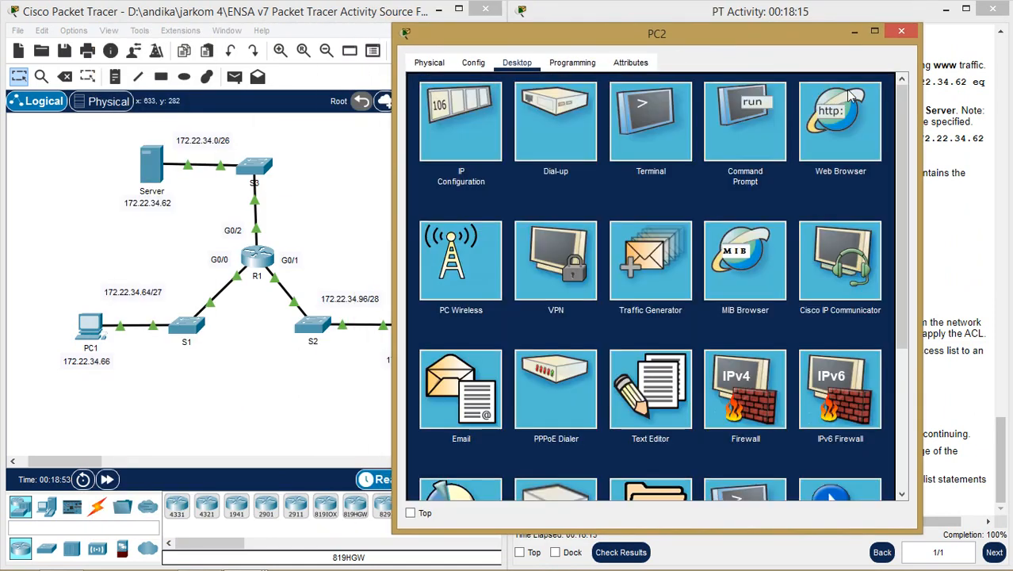
pyautogui.click(743, 127)
pyautogui.write('f')
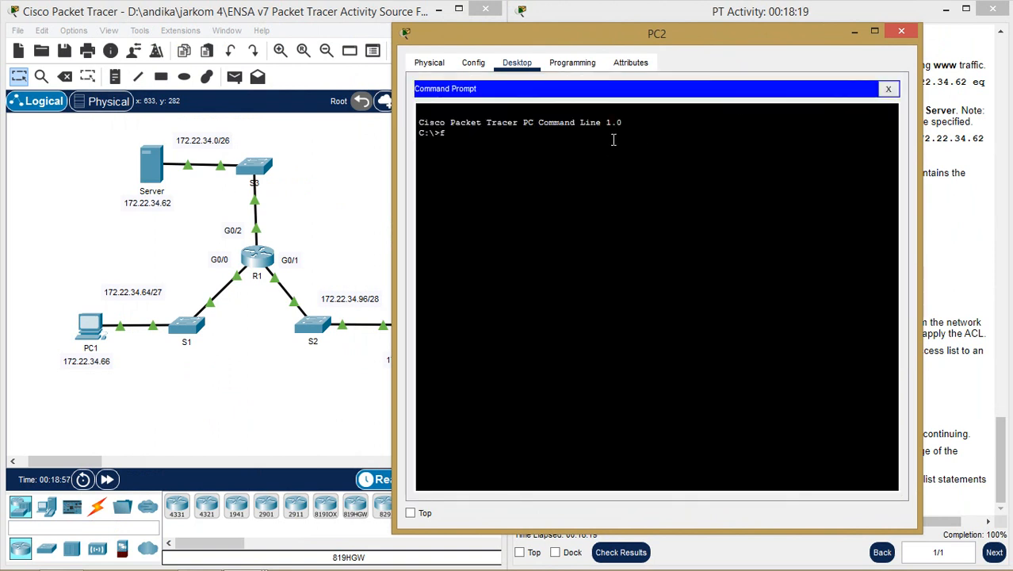
pyautogui.write('tp')
pyautogui.rightClick(613, 140)
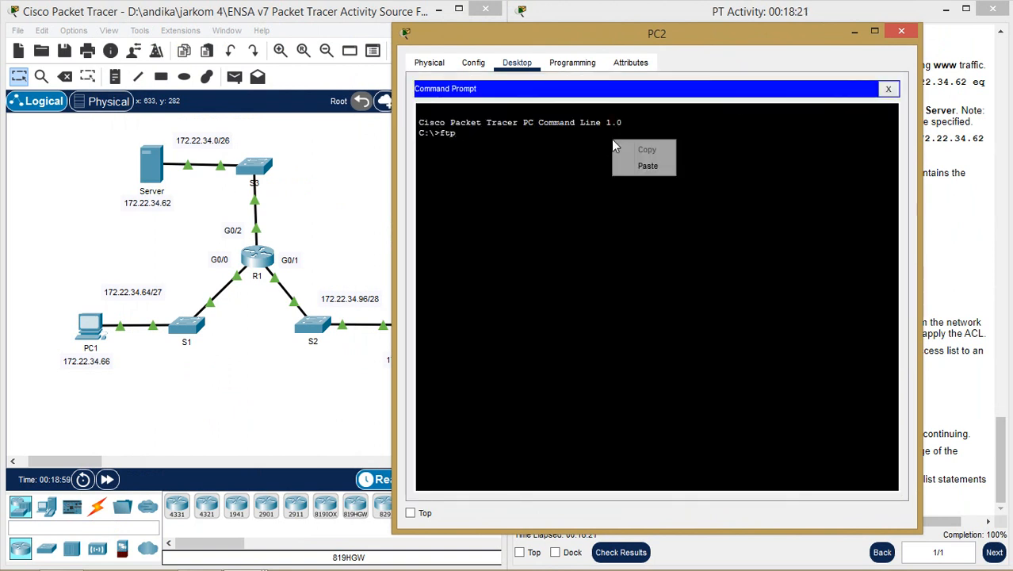
pyautogui.click(642, 167)
pyautogui.press('Return')
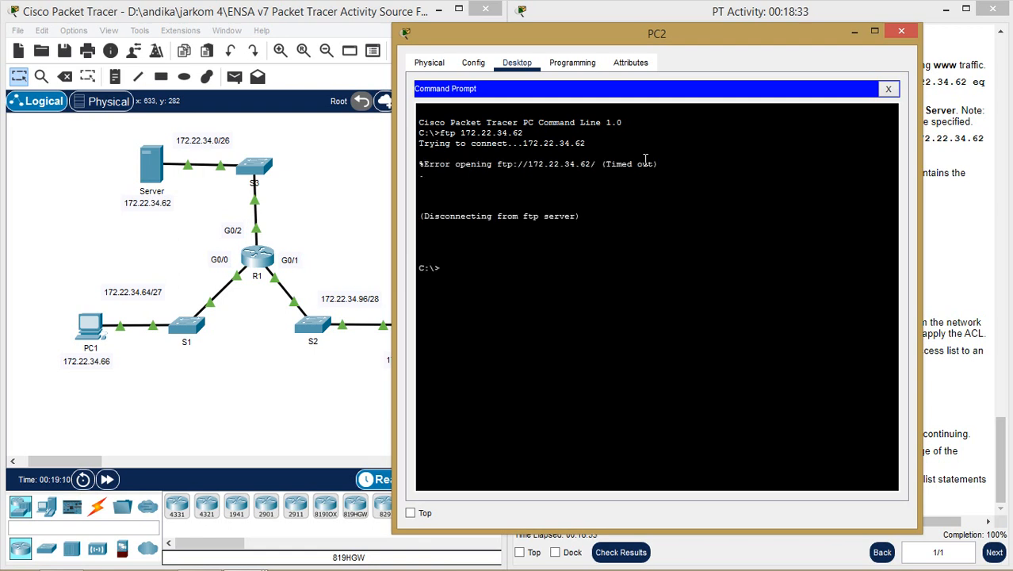
# - Ping 172.22.34.62 from PC2, stop after replies, and close PC2
pyautogui.write('ping')
pyautogui.rightClick(485, 264)
pyautogui.click(516, 289)
pyautogui.press('Return')
pyautogui.hotkey('ctrl', 'c')
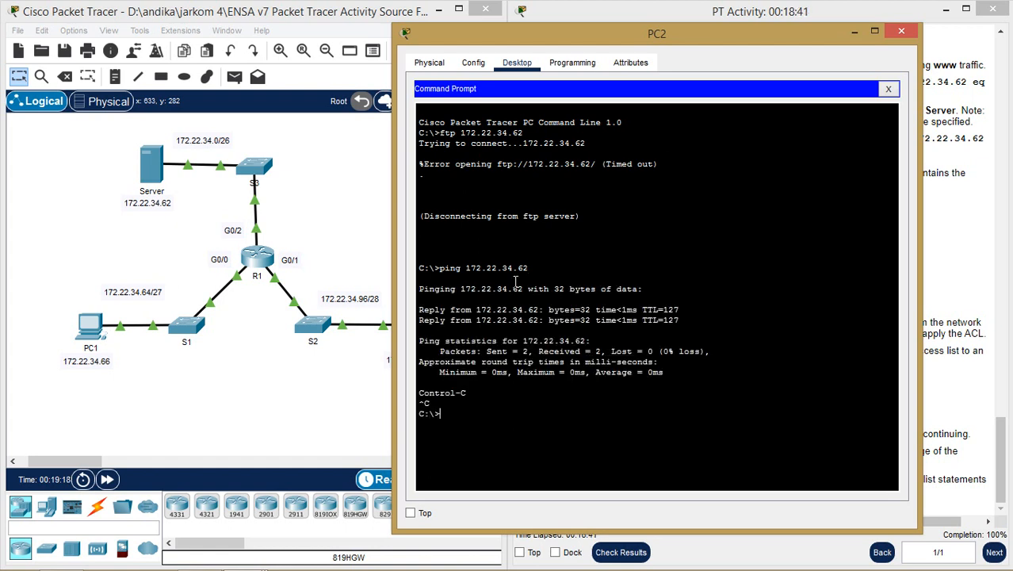
pyautogui.click(901, 32)
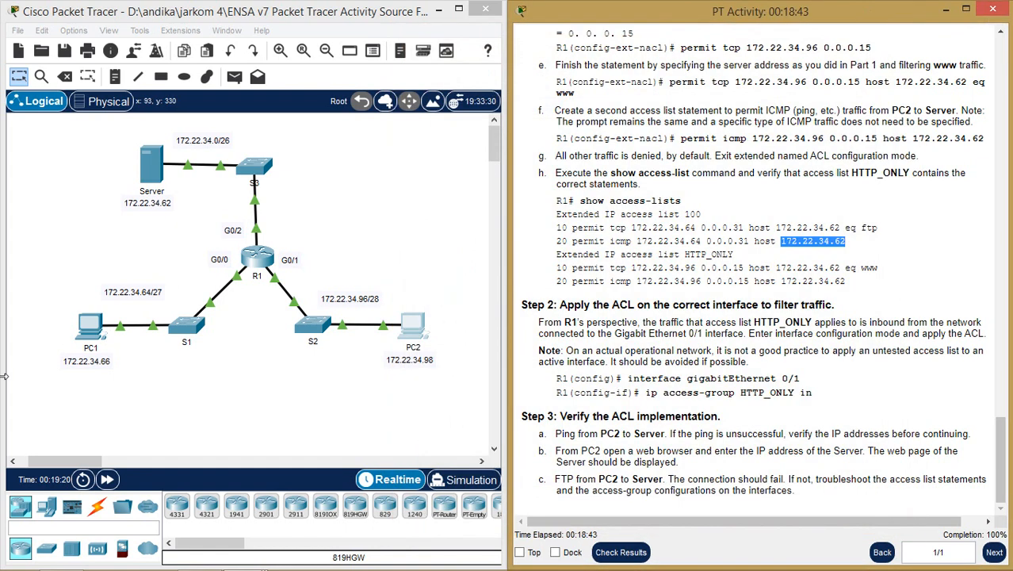
pyautogui.click(85, 328)
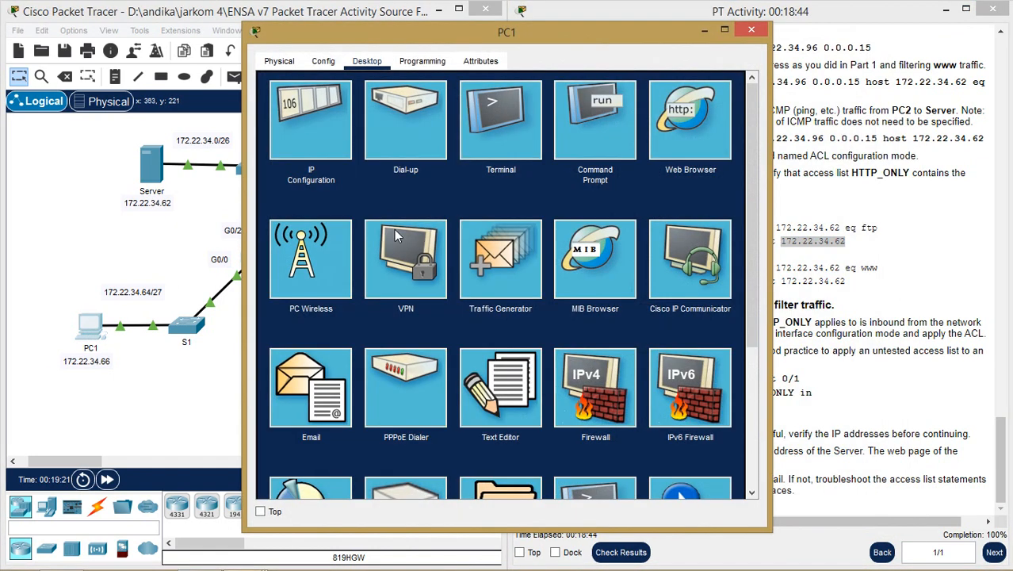
pyautogui.click(698, 115)
pyautogui.hotkey('ctrl', 'v')
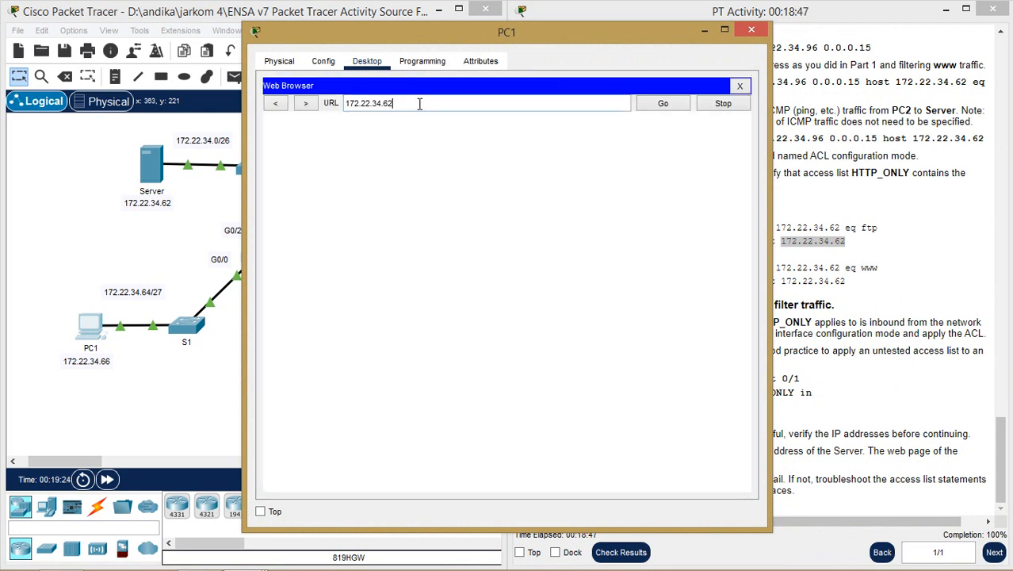
pyautogui.press('Return')
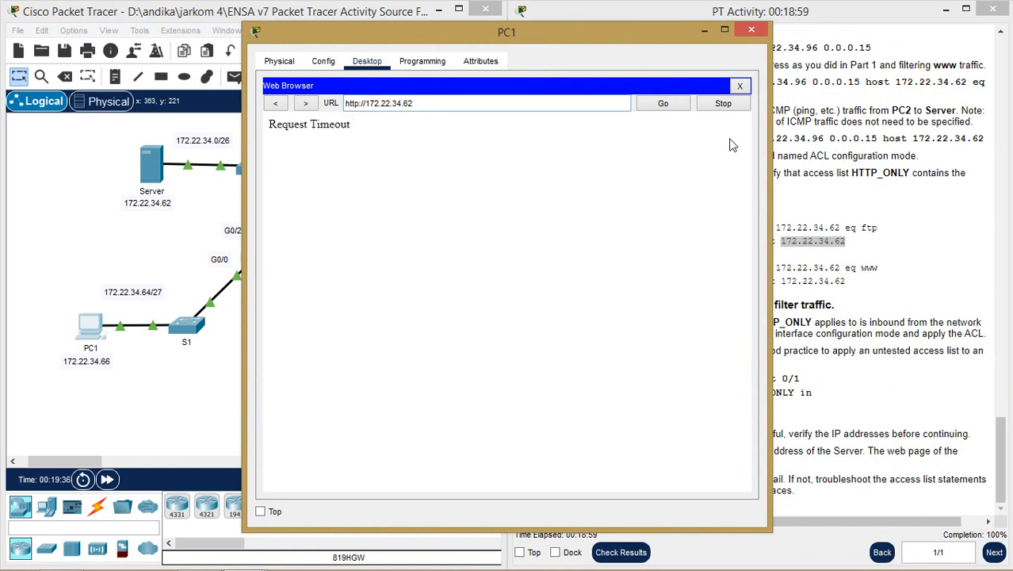
pyautogui.click(751, 30)
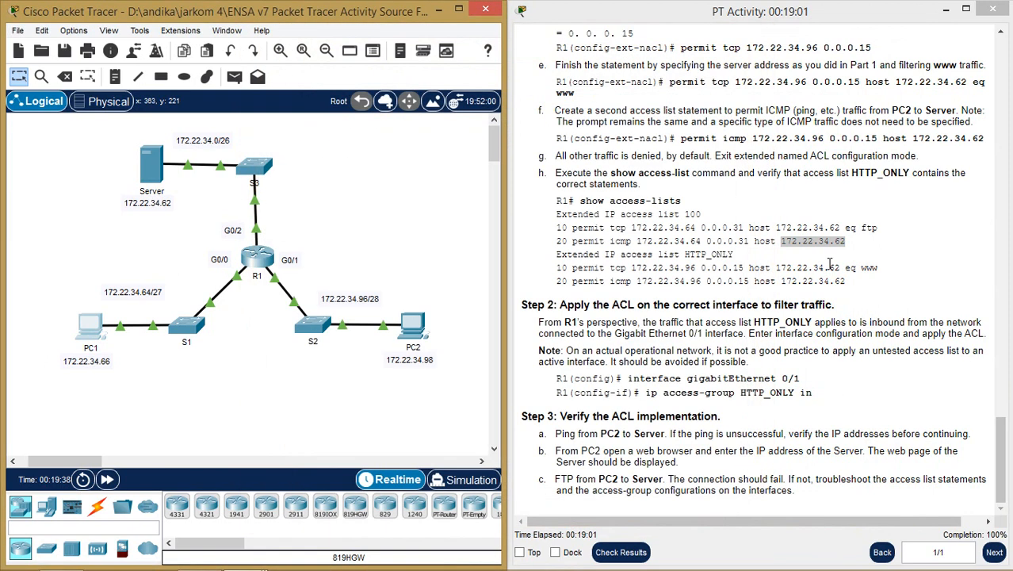
pyautogui.click(820, 270)
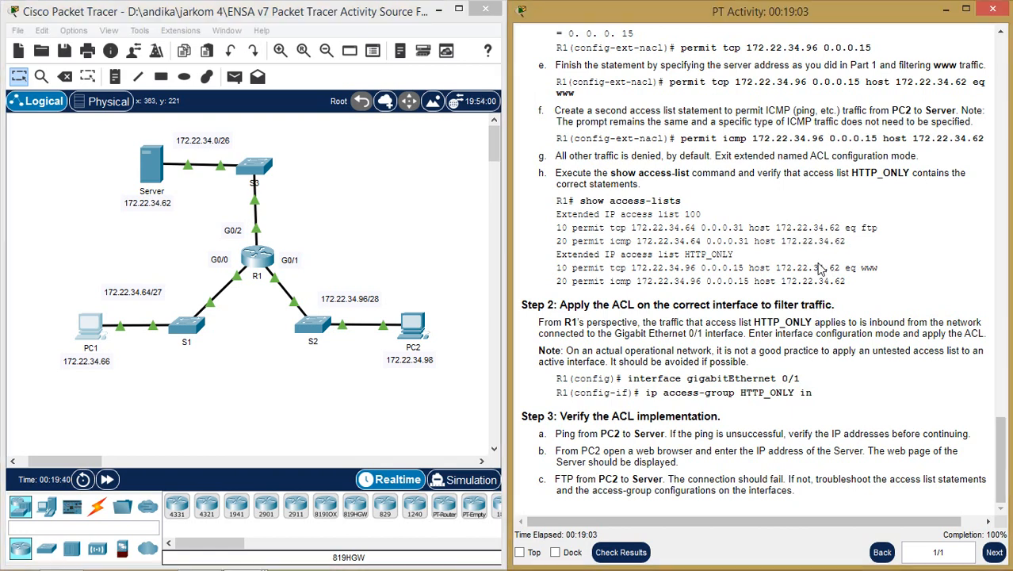
pyautogui.scroll(15, 820, 269)
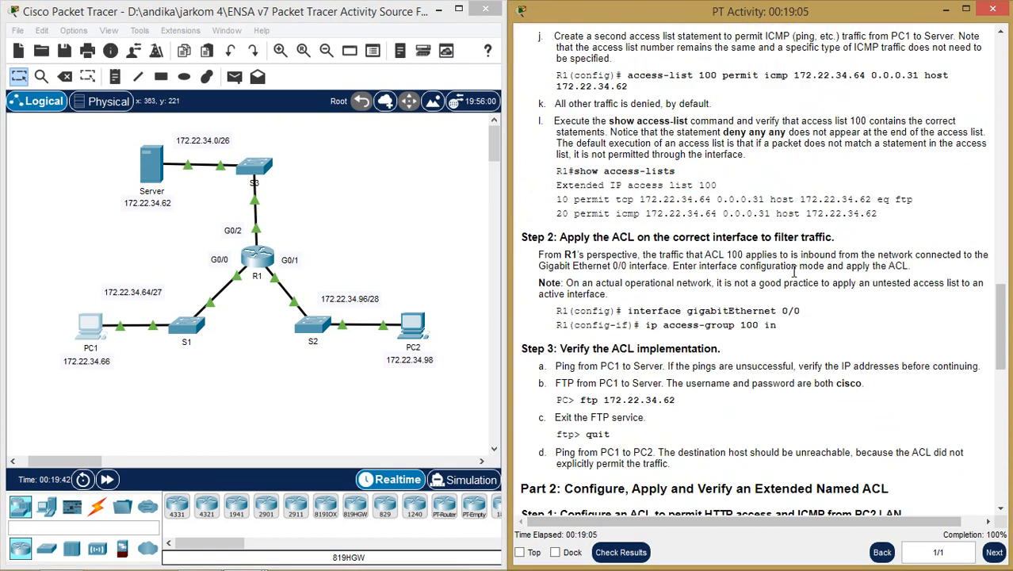
pyautogui.scroll(15, 794, 271)
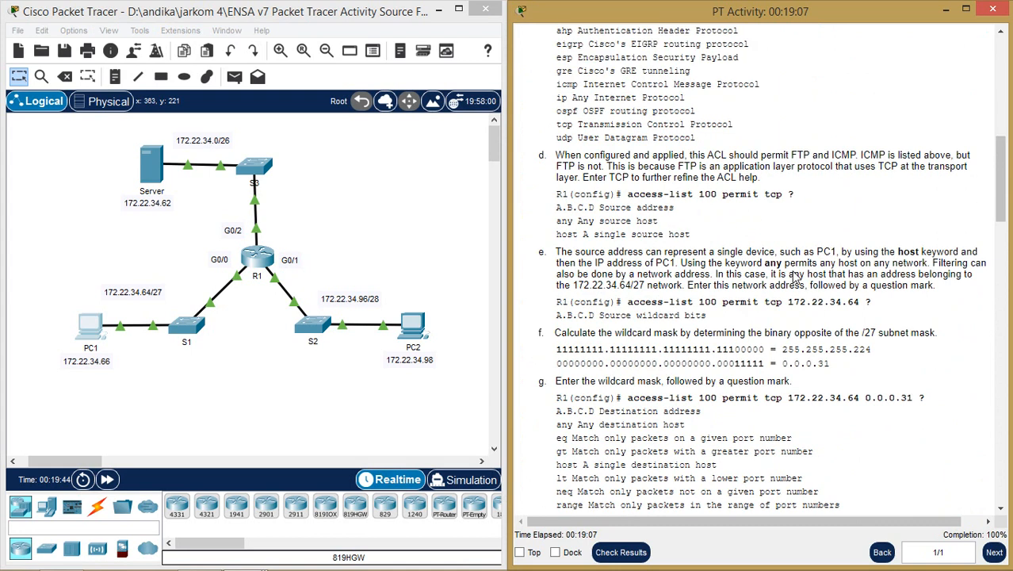
pyautogui.scroll(3, 794, 278)
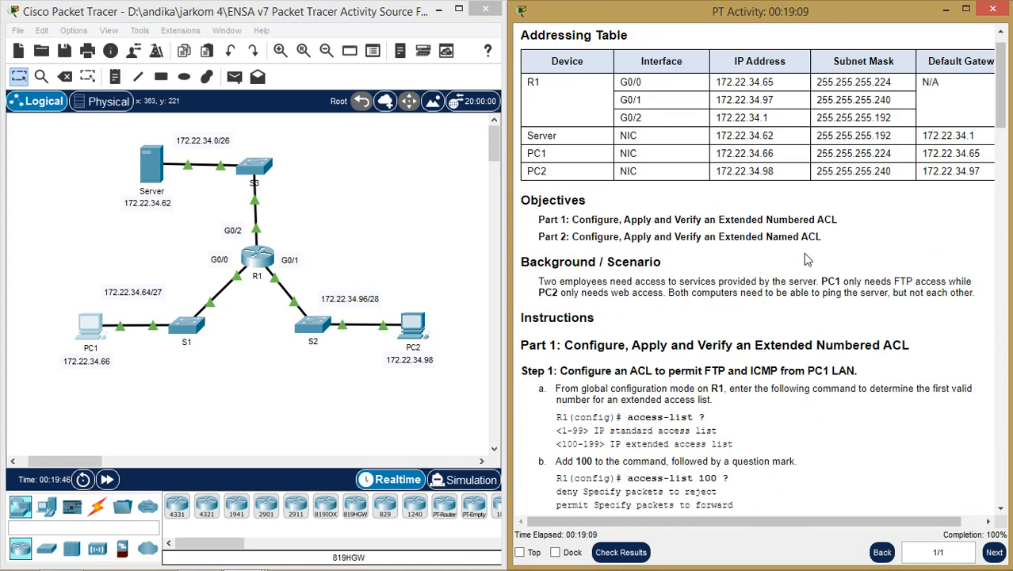
pyautogui.scroll(1, 803, 253)
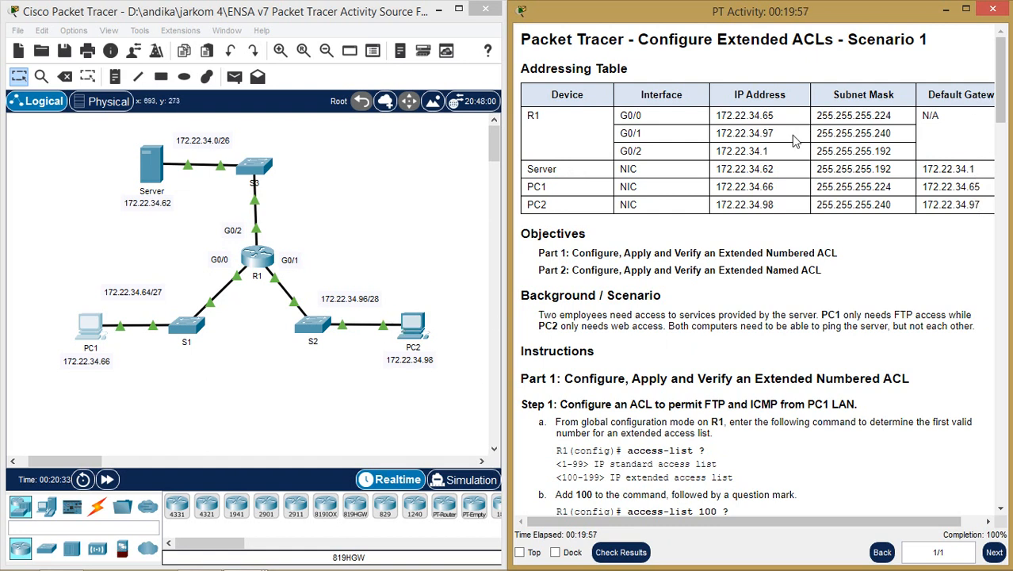
pyautogui.moveTo(777, 133); pyautogui.dragTo(716, 134)
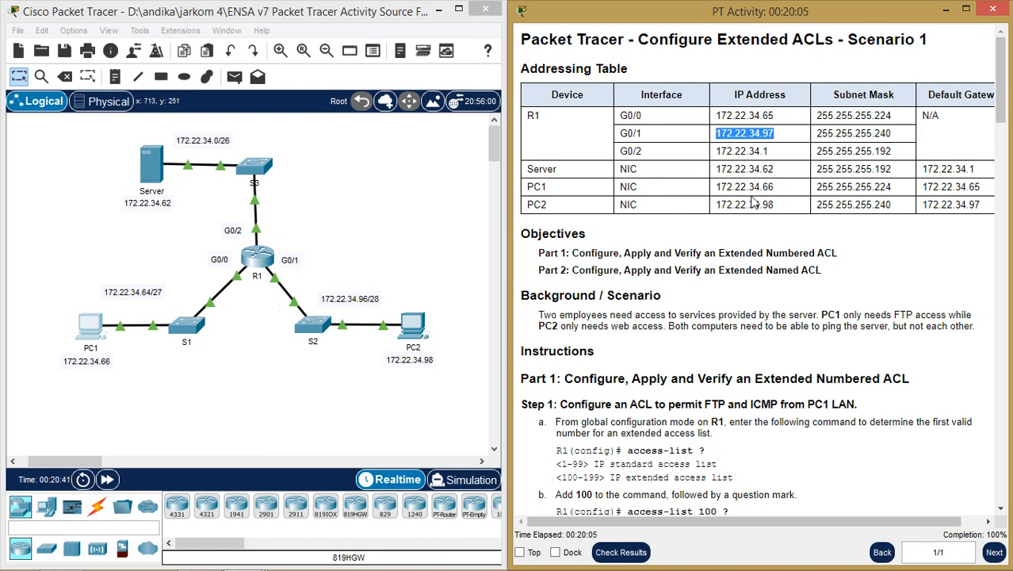
pyautogui.click(754, 229)
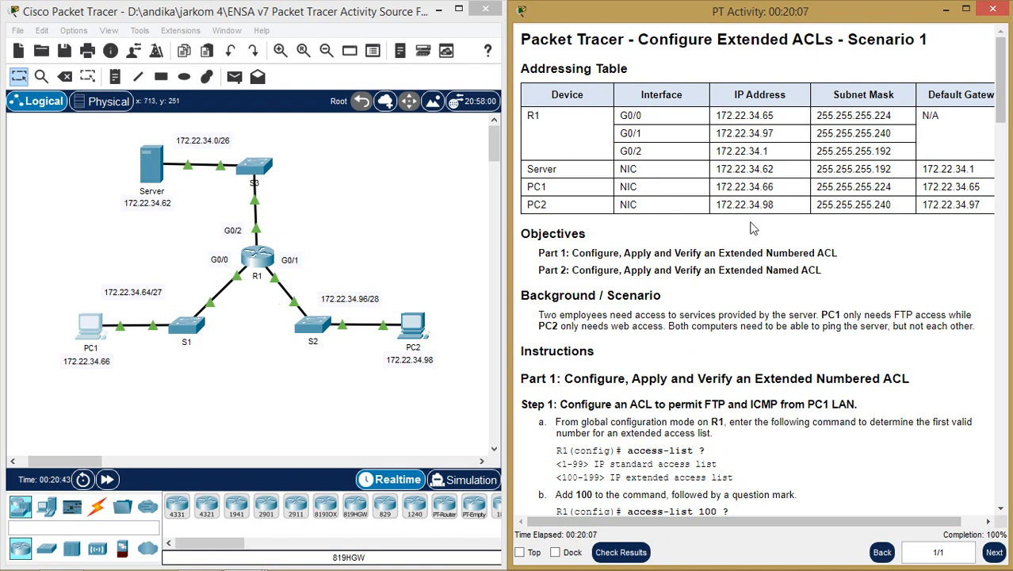